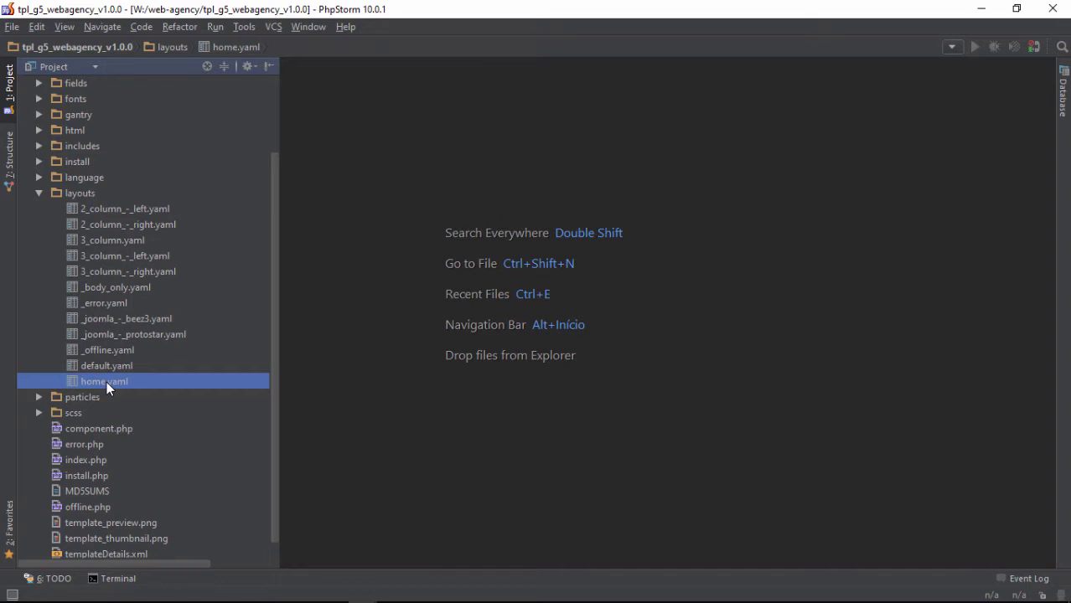
# - Open default.yaml from the template's layouts folder
pyautogui.click(126, 366)
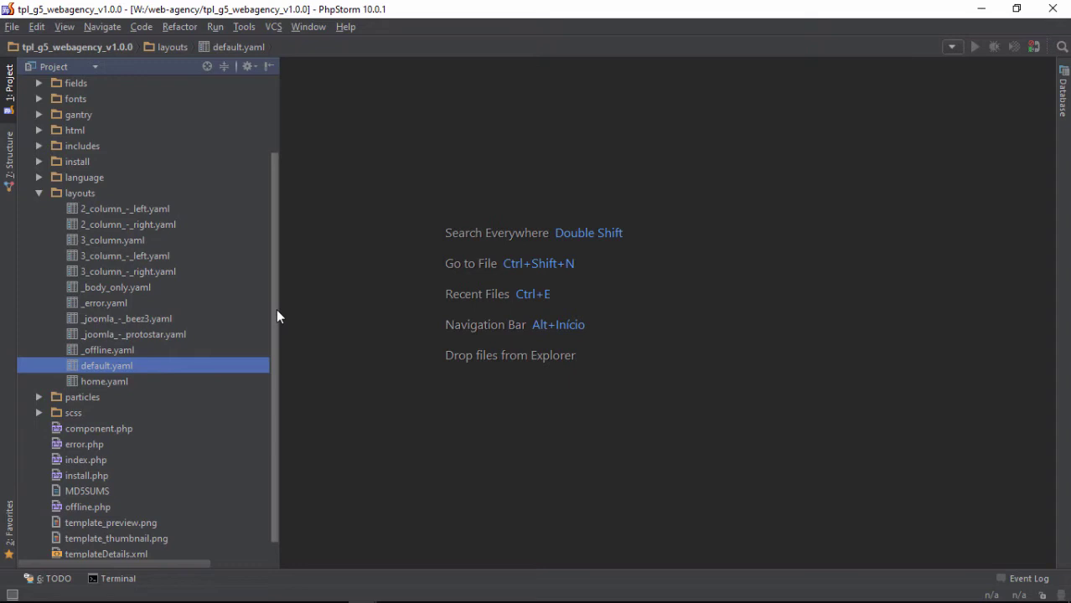
pyautogui.doubleClick(104, 368)
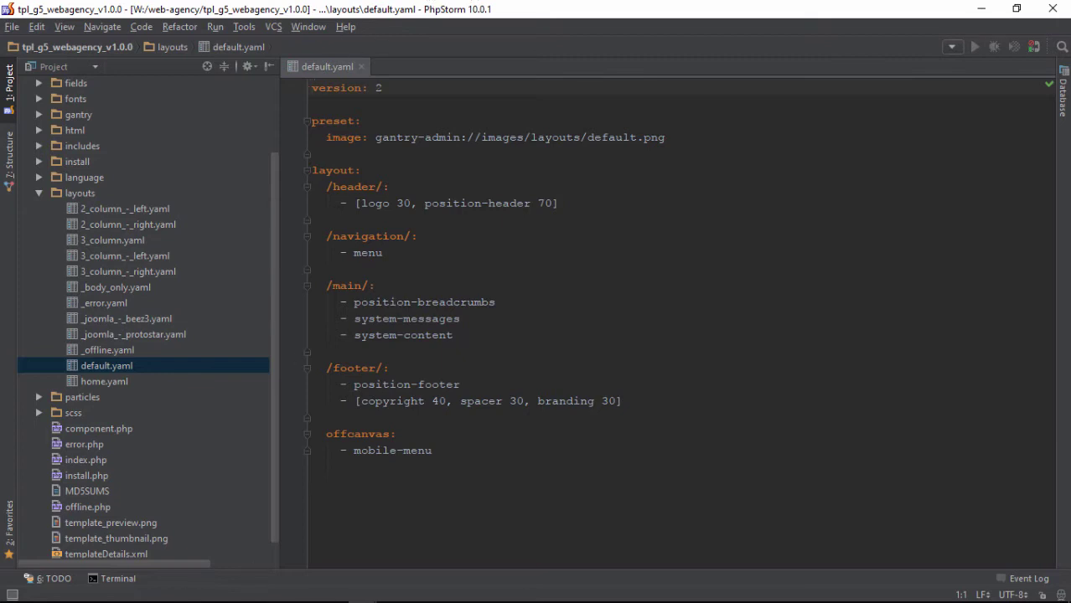
# - Switch to the Joomla administration page in Chrome and review the sections of the Home outline's layout
pyautogui.click(246, 591)
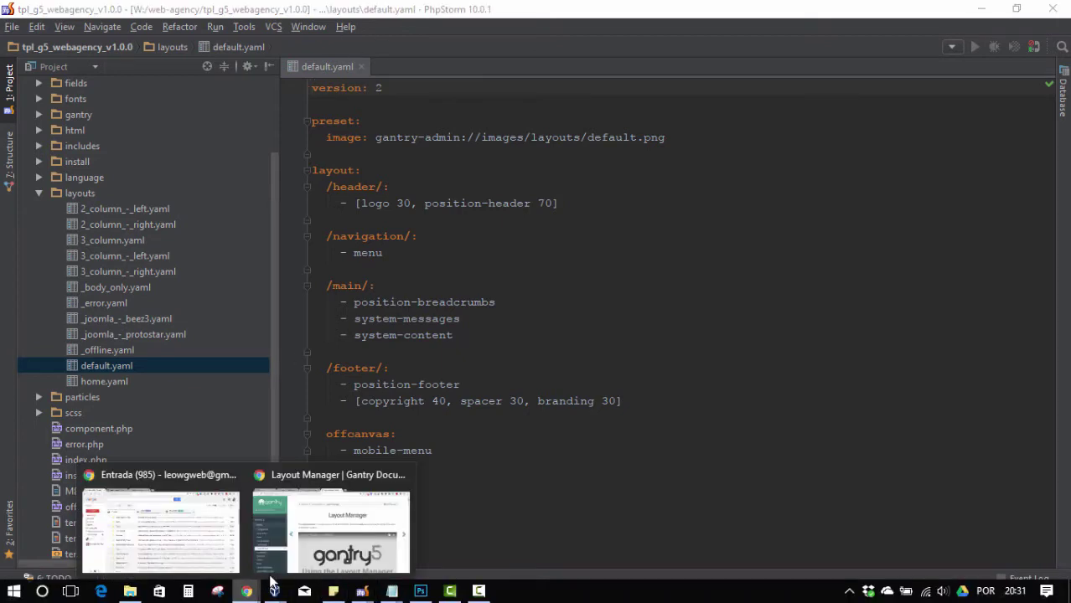
pyautogui.click(297, 536)
pyautogui.click(224, 10)
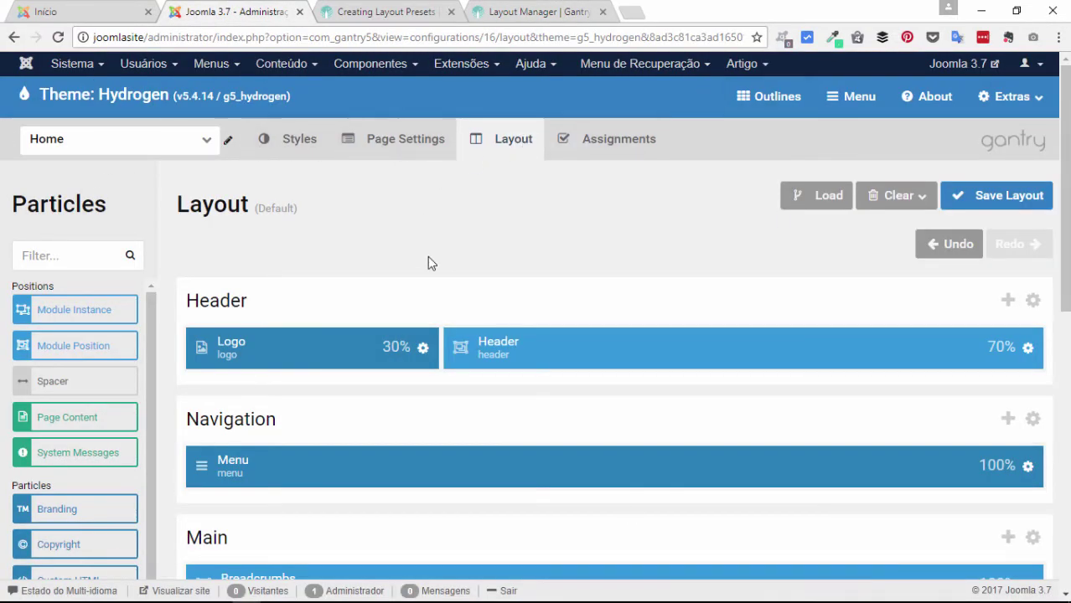
pyautogui.scroll(-7, 430, 263)
pyautogui.scroll(8, 442, 228)
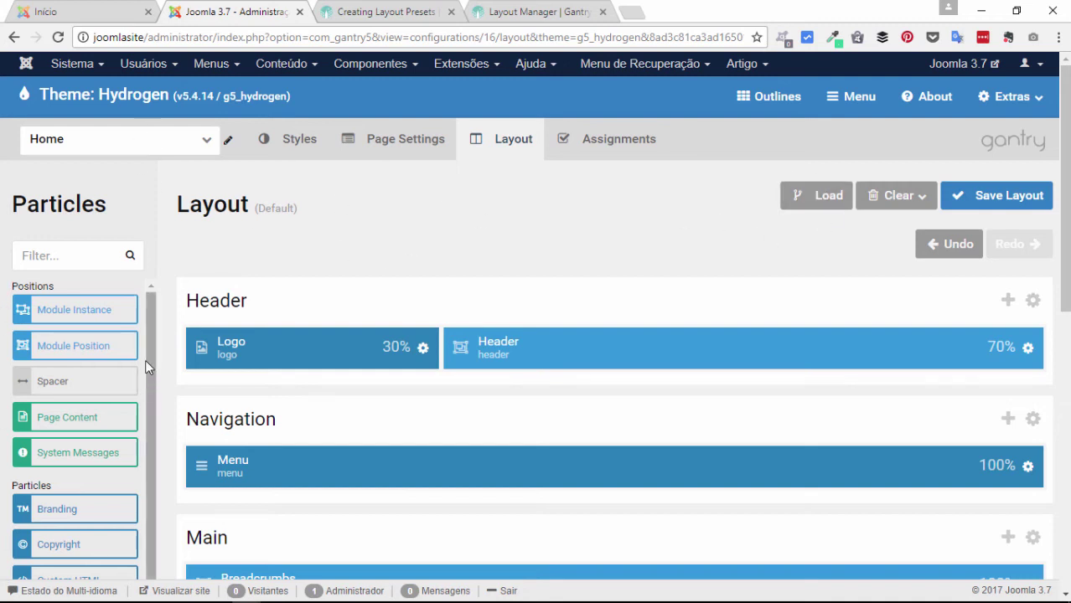
pyautogui.moveTo(152, 349); pyautogui.dragTo(172, 282)
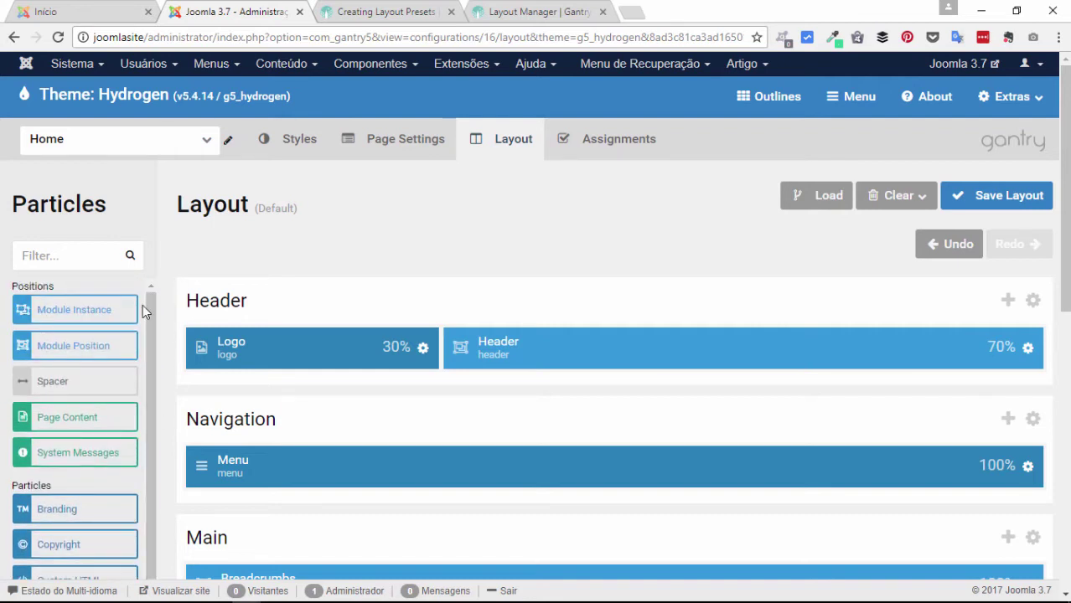
# - Look through the list of global, theme and system outlines, leaving the Home outline selected
pyautogui.click(196, 140)
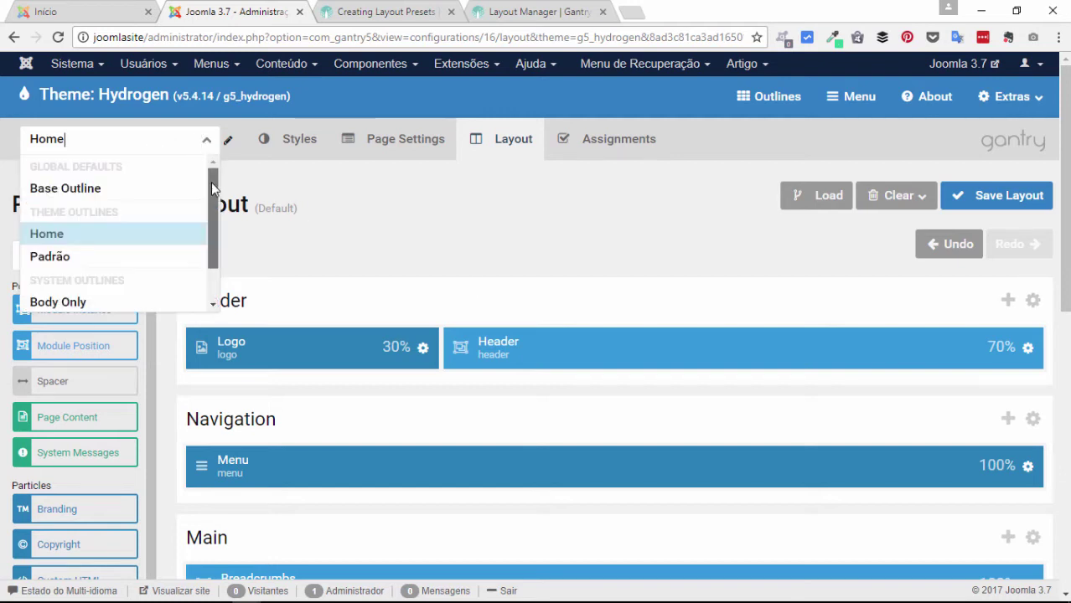
pyautogui.moveTo(211, 182); pyautogui.dragTo(215, 241)
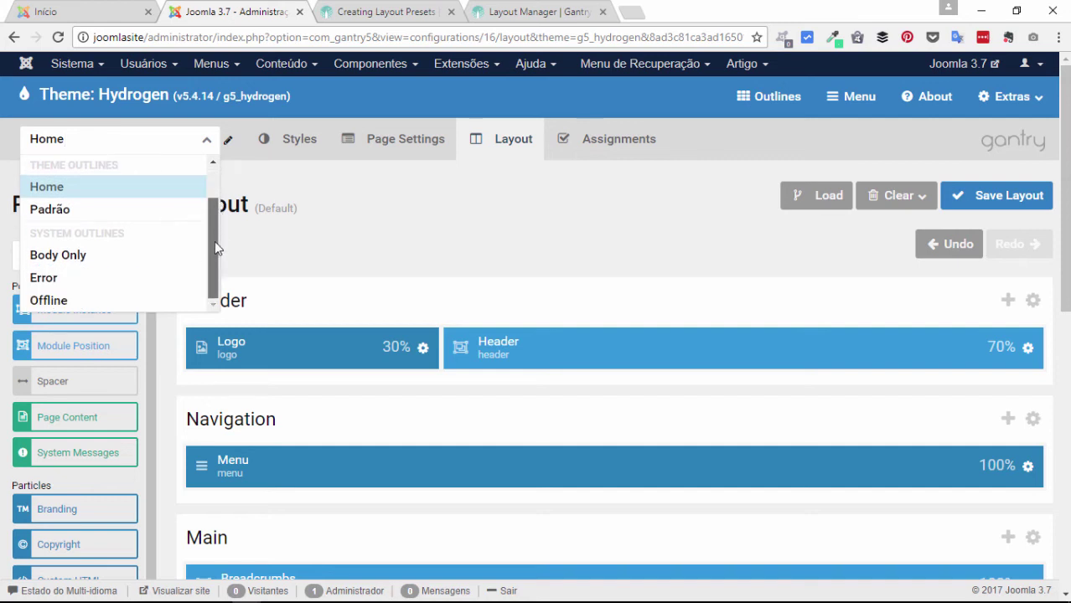
pyautogui.click(496, 227)
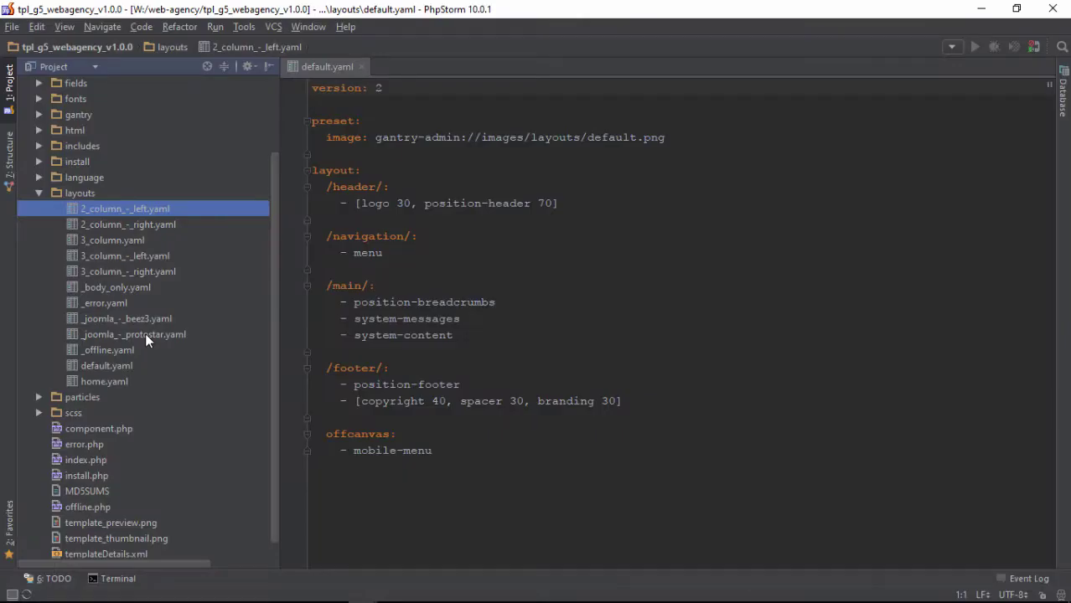
# - Switch to PhpStorm and look over the preset files in the layouts folder
pyautogui.click(115, 226)
pyautogui.click(106, 303)
pyautogui.click(113, 379)
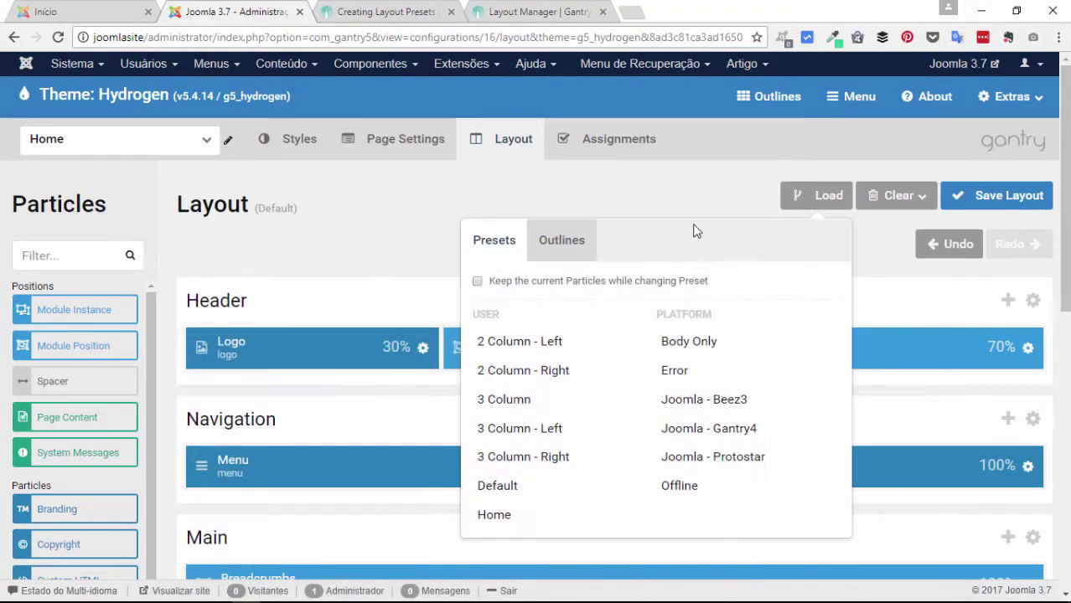
# - Switch back to Chrome and load the 3 Column preset into the Home outline's layout
pyautogui.click(817, 199)
pyautogui.click(811, 201)
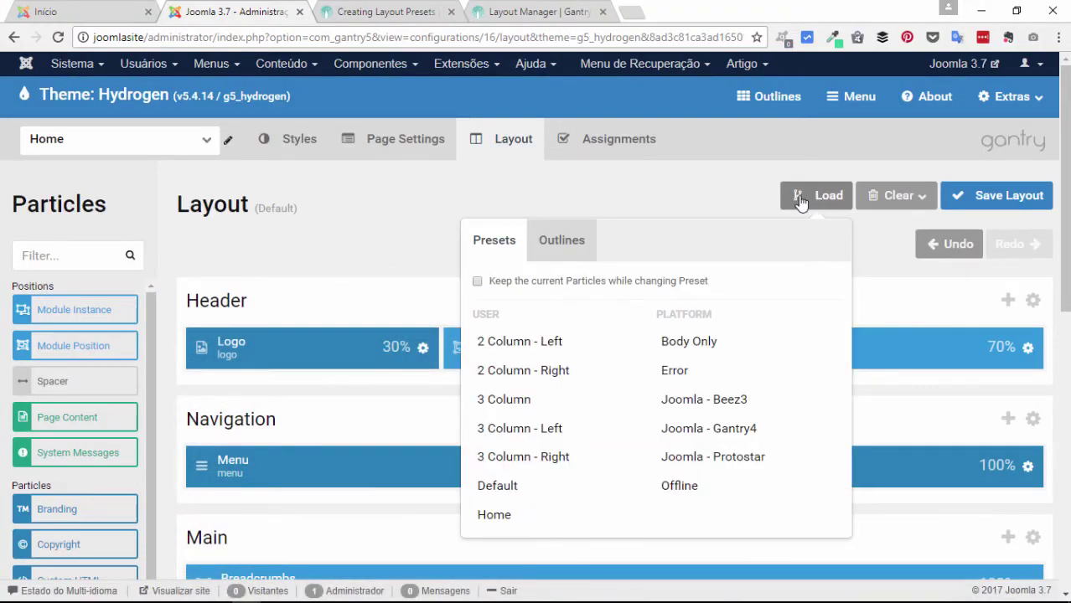
pyautogui.click(523, 408)
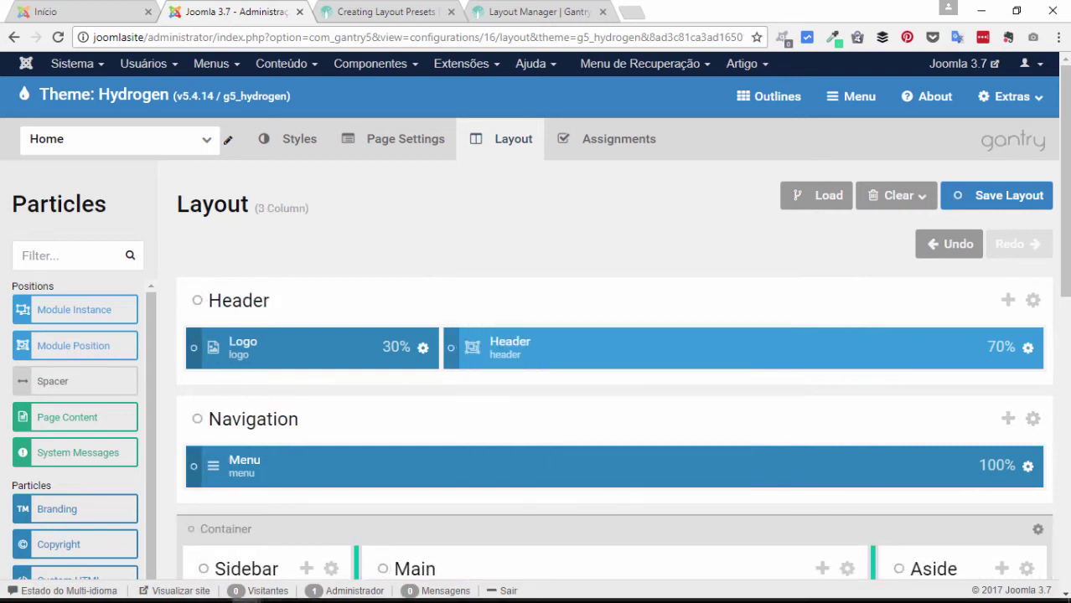
# - Switch to PhpStorm, review the contents of 3_column.yaml, close the file and return to the layout page in Chrome
pyautogui.moveTo(419, 593)
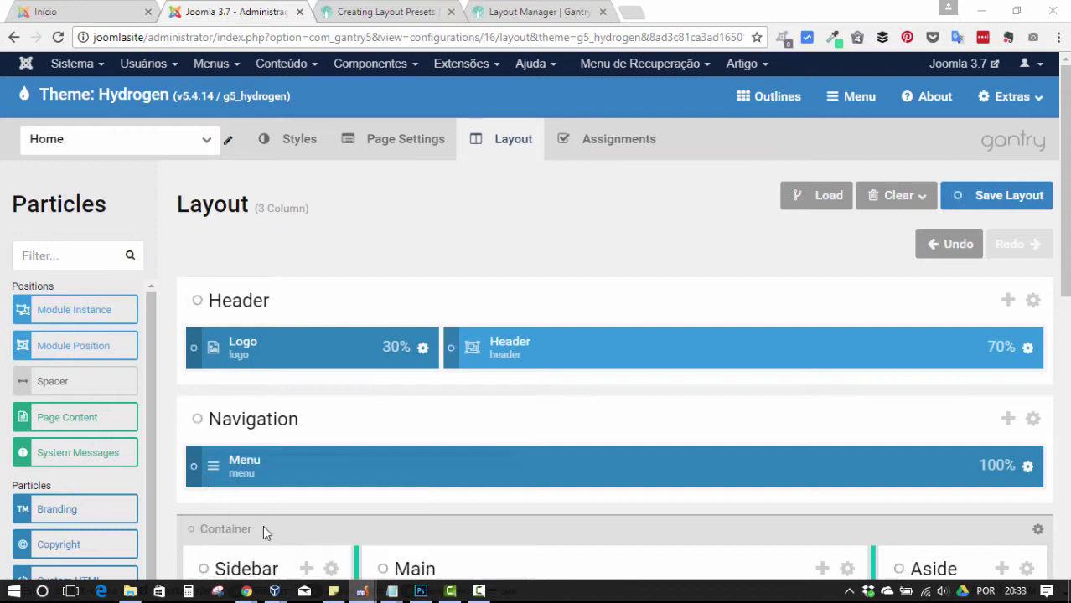
pyautogui.moveTo(335, 593)
pyautogui.click(453, 526)
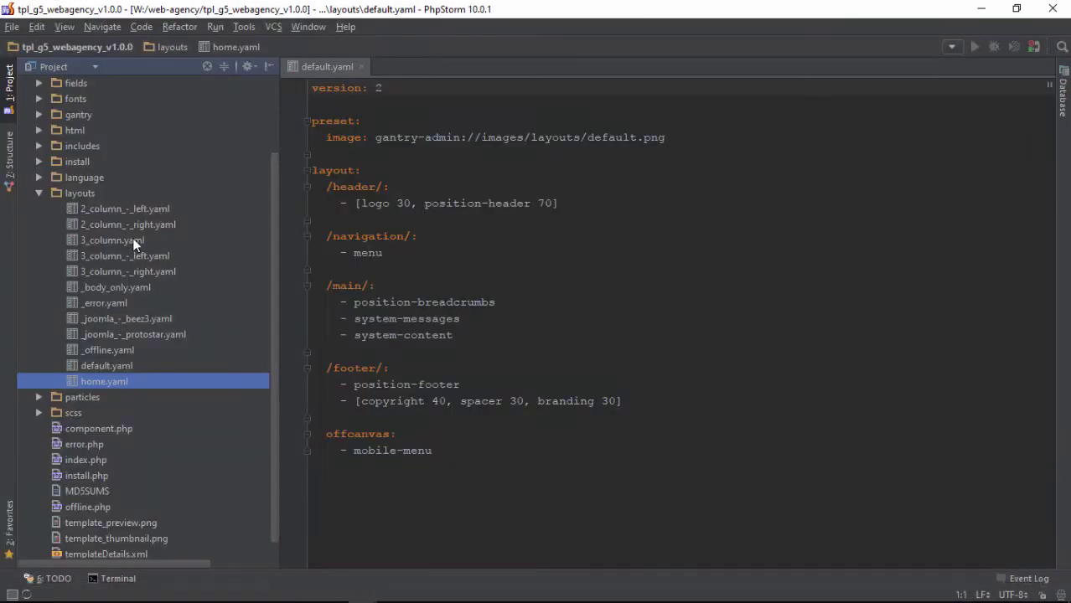
pyautogui.click(104, 241)
pyautogui.doubleClick(104, 240)
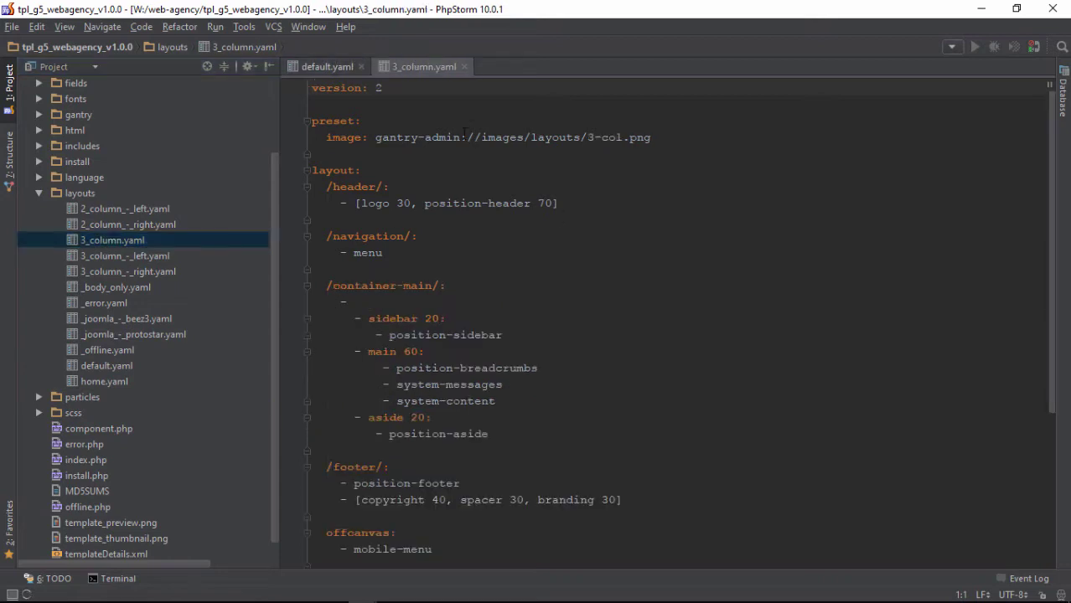
pyautogui.scroll(-4, 434, 248)
pyautogui.scroll(5, 435, 248)
pyautogui.scroll(-5, 434, 248)
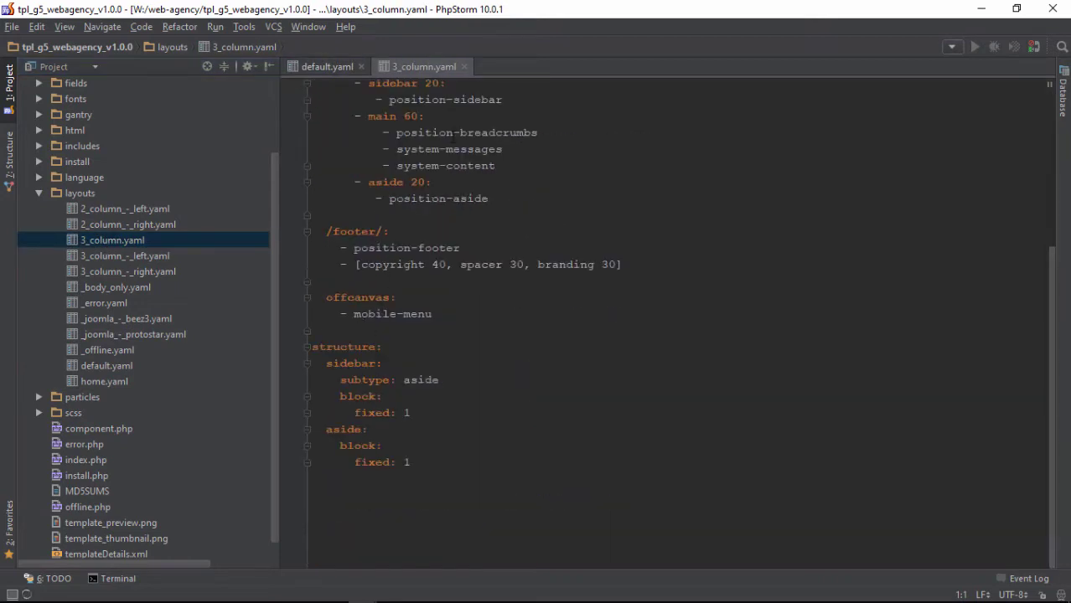
pyautogui.scroll(4, 453, 210)
pyautogui.click(464, 66)
pyautogui.click(981, 8)
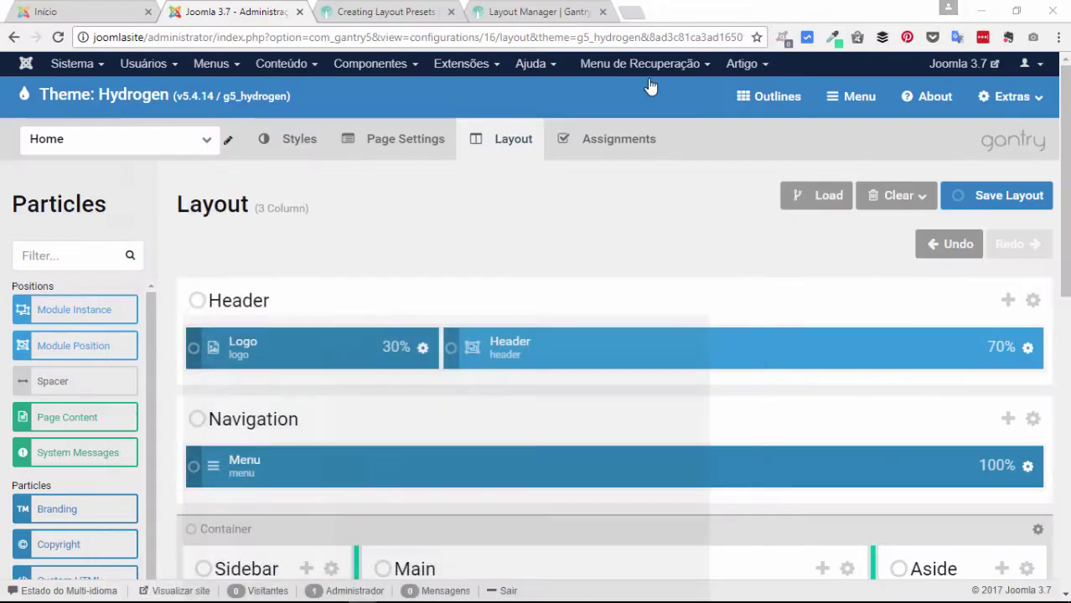
# - Examine the presets and outlines that can be loaded into the layout, without applying any
pyautogui.click(819, 196)
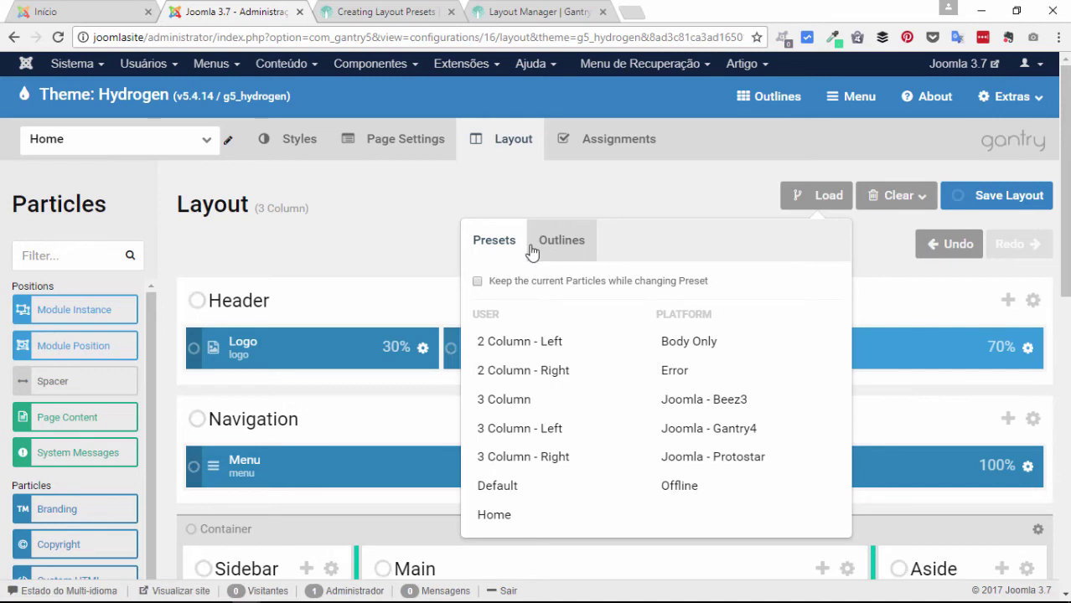
pyautogui.click(562, 254)
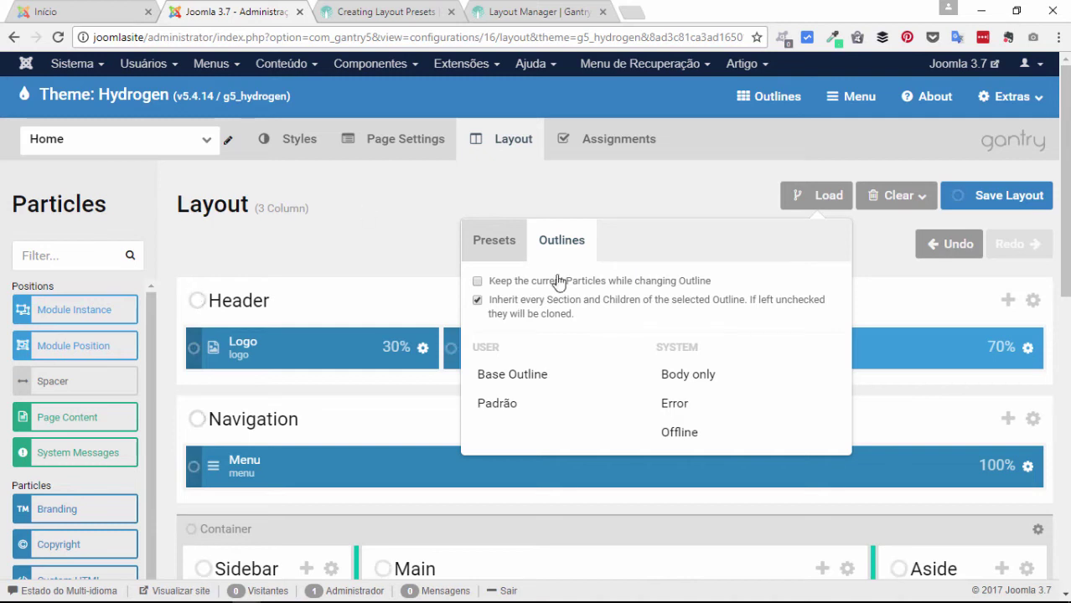
pyautogui.click(817, 196)
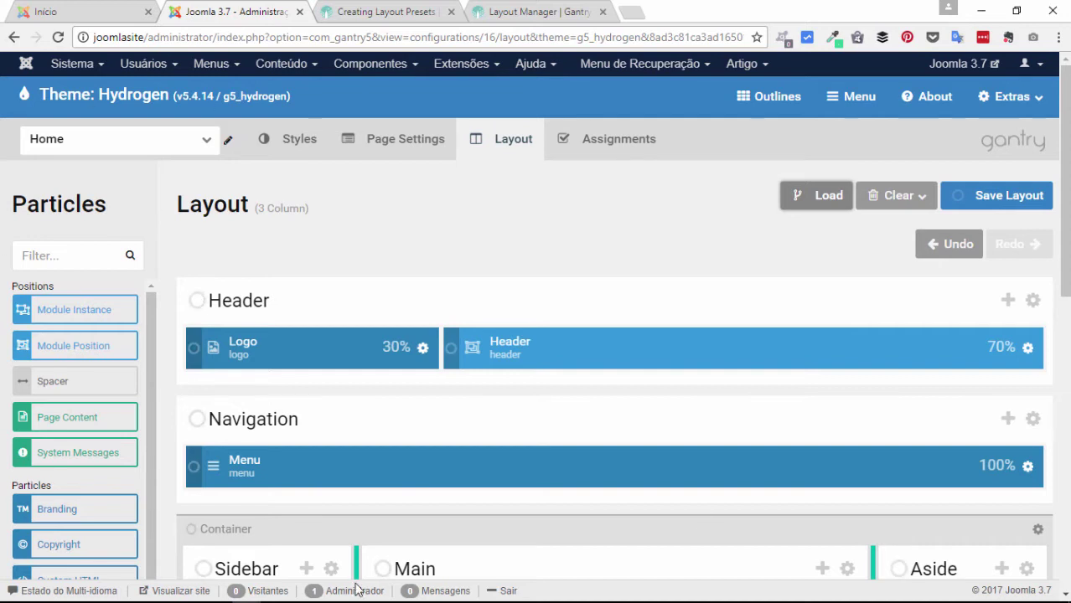
pyautogui.click(824, 206)
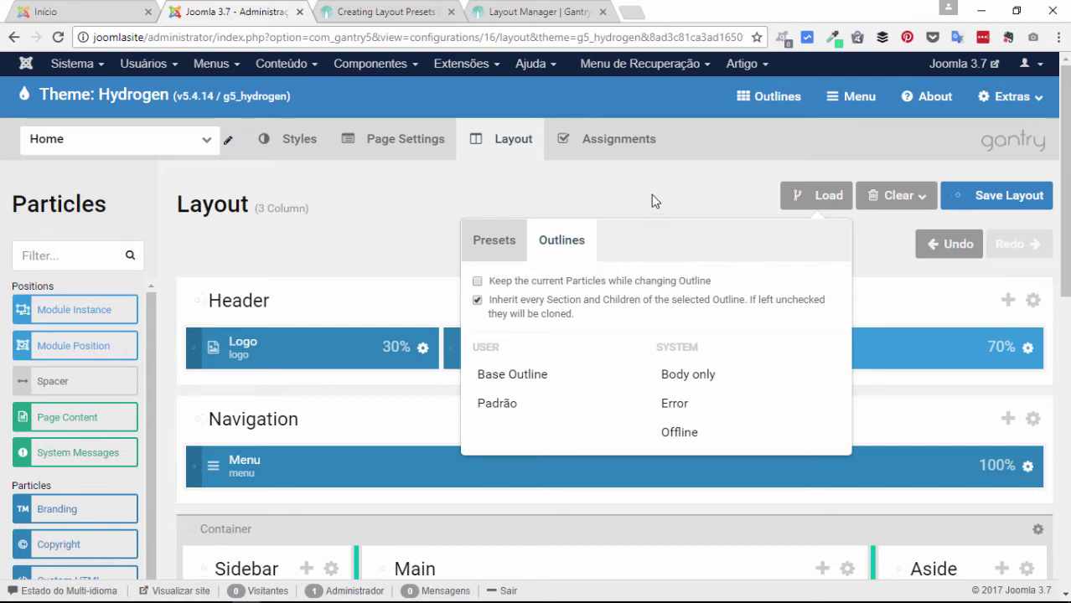
pyautogui.click(828, 196)
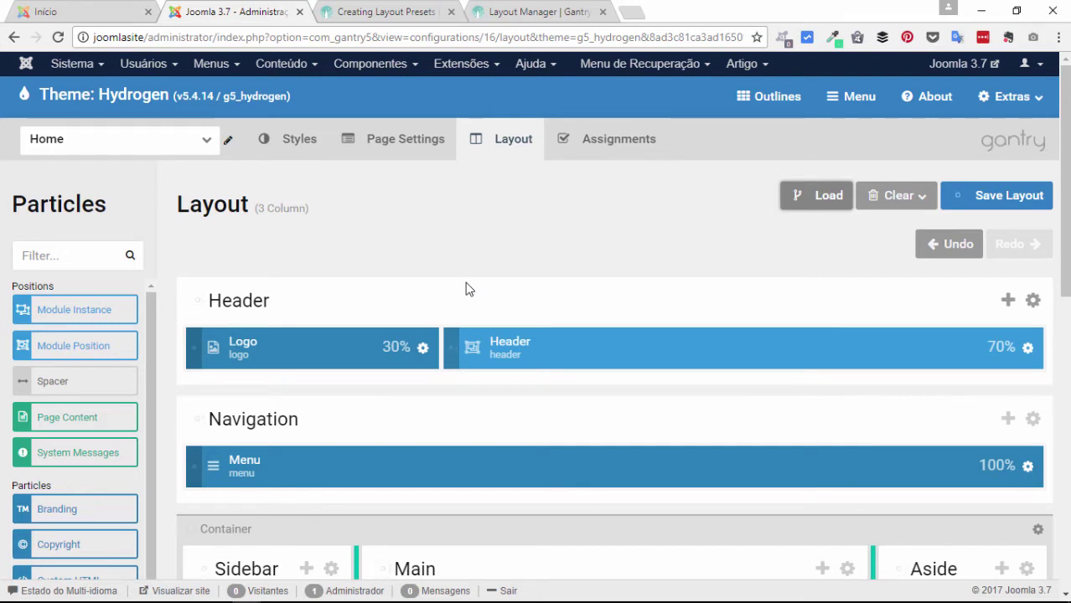
pyautogui.click(788, 201)
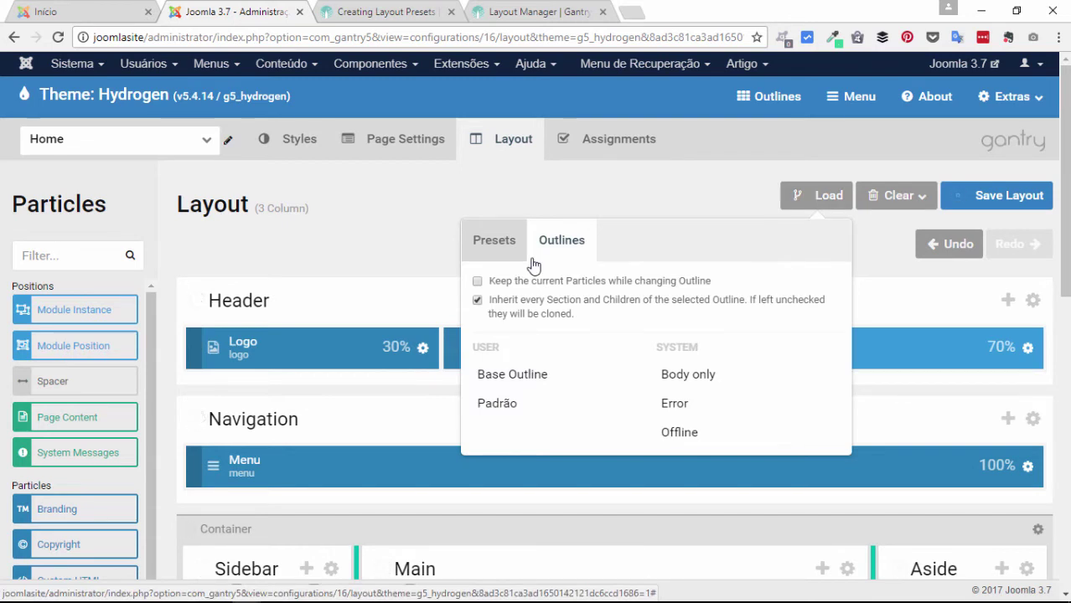
pyautogui.click(826, 206)
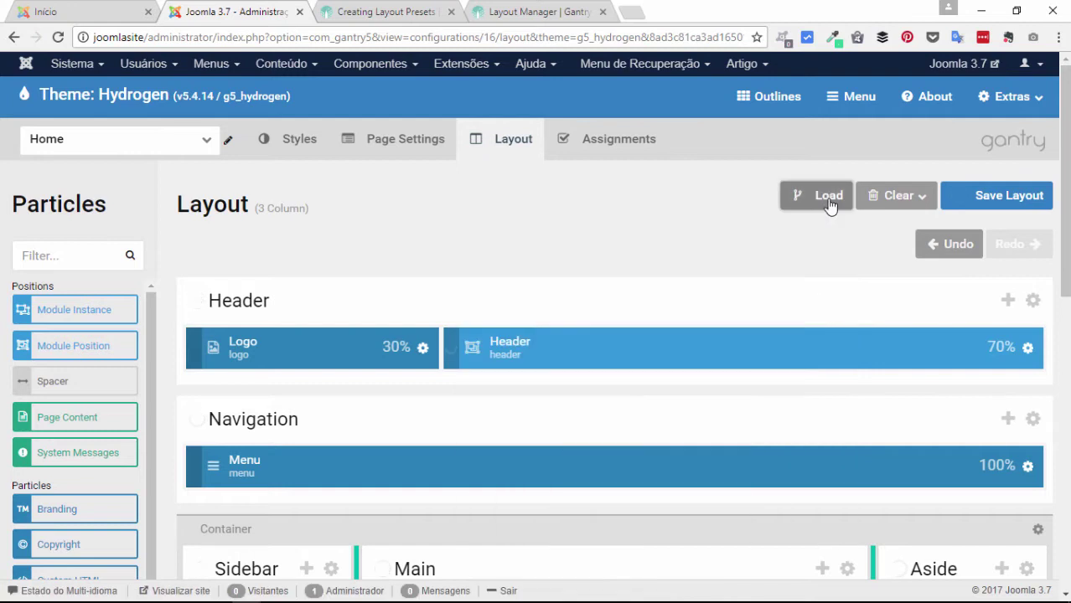
# - Load the Default preset and then the Home preset into the Home outline's layout
pyautogui.click(829, 206)
pyautogui.click(510, 484)
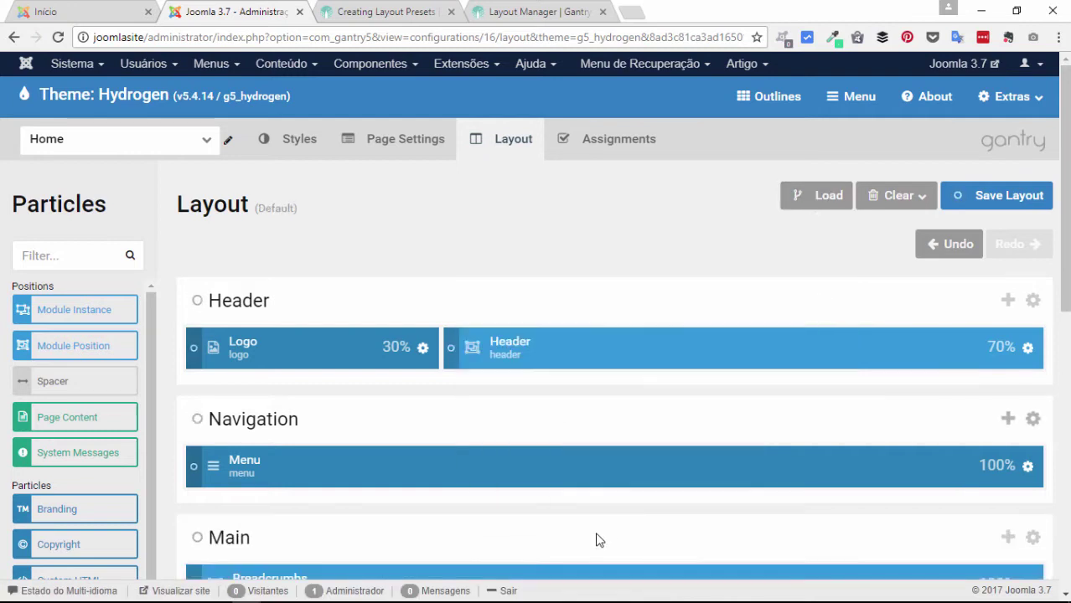
pyautogui.click(826, 198)
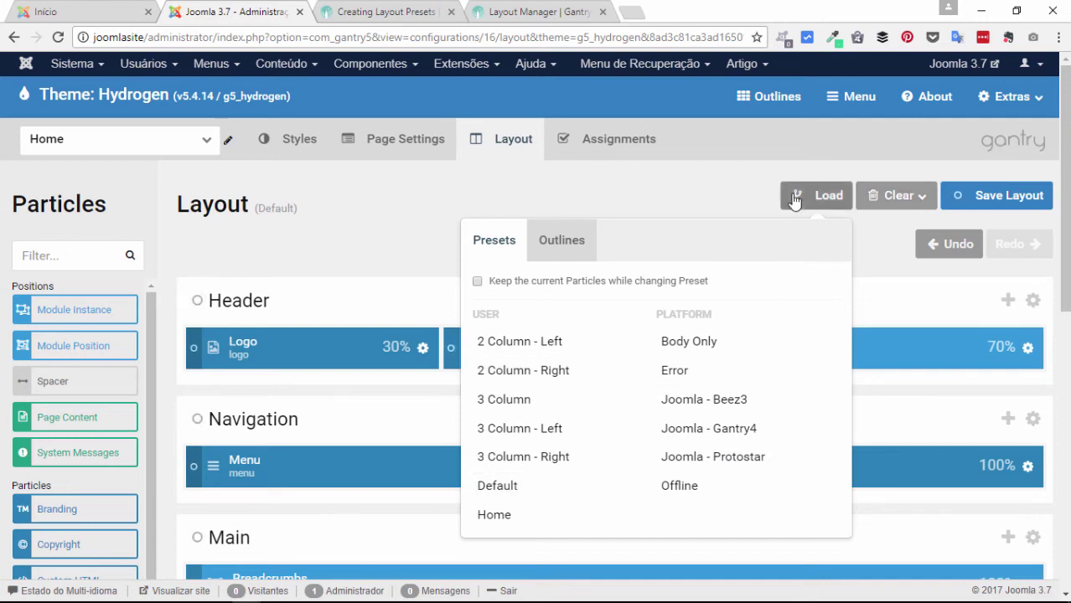
pyautogui.click(495, 515)
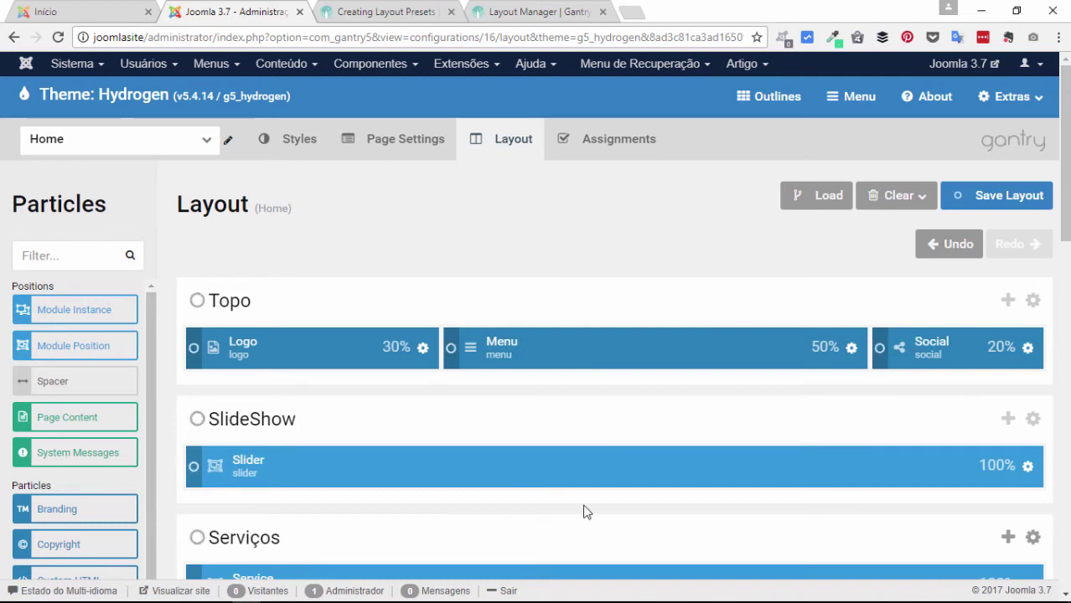
# - Replace the Home preset with the Default preset in the Home outline's layout
pyautogui.click(819, 201)
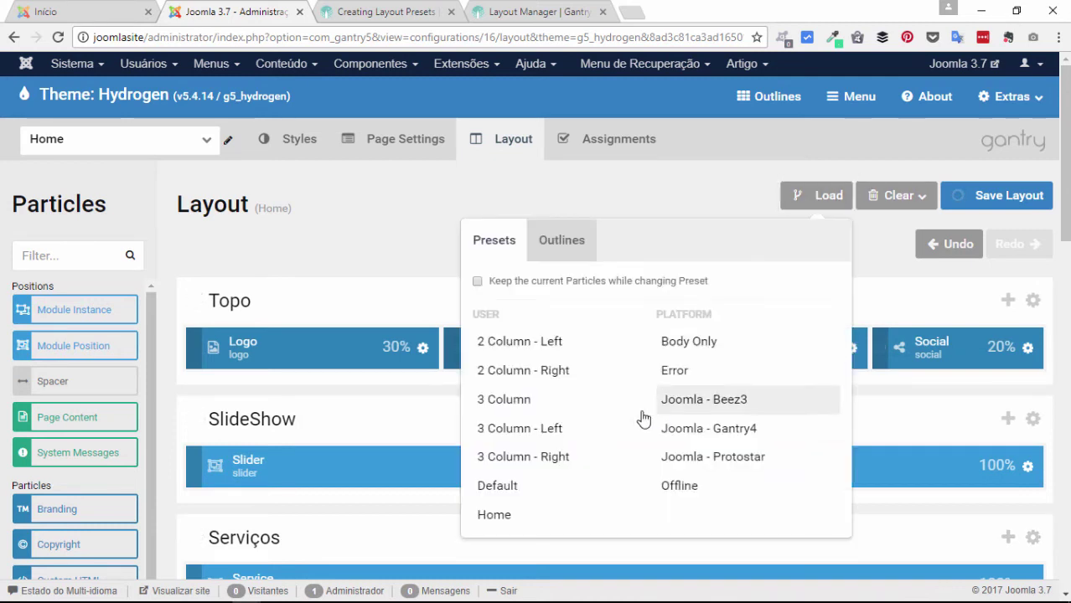
pyautogui.click(494, 488)
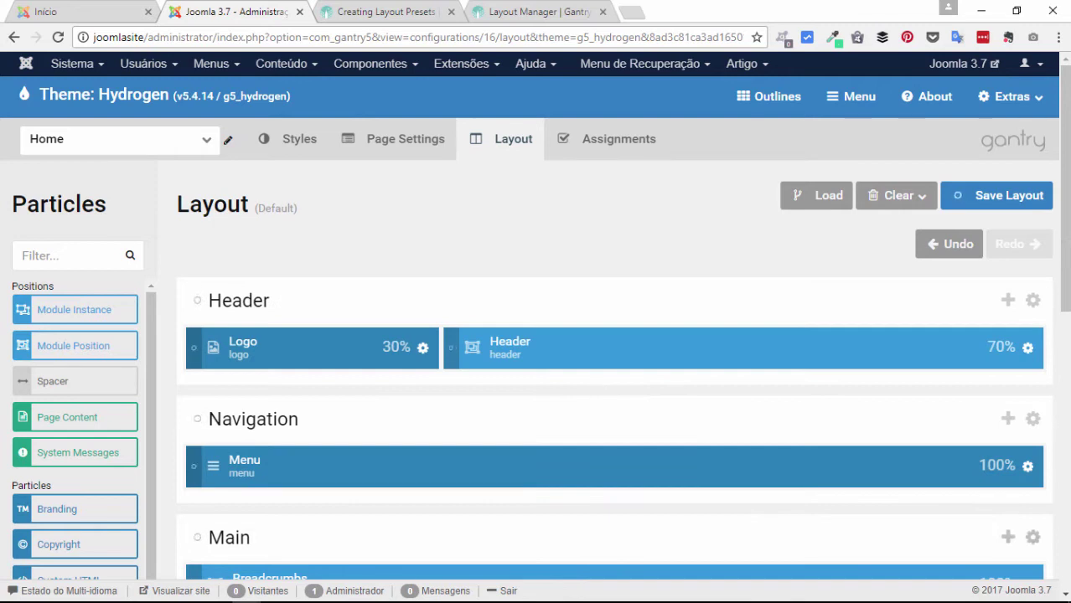
# - Switch to the template project in PhpStorm, close default.yaml and open home.yaml from the layouts folder
pyautogui.moveTo(373, 595)
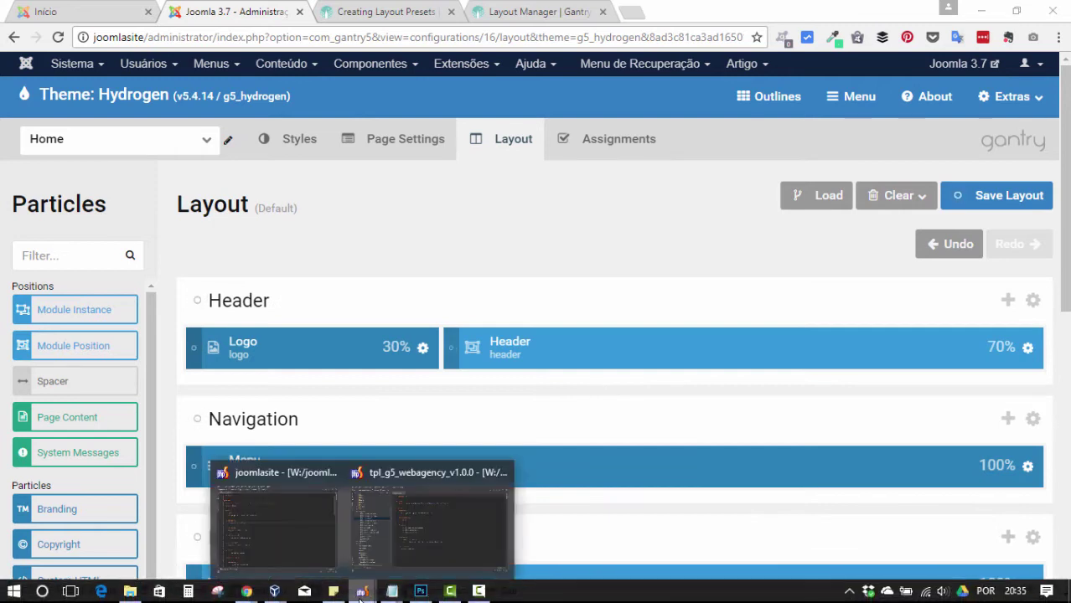
pyautogui.click(425, 518)
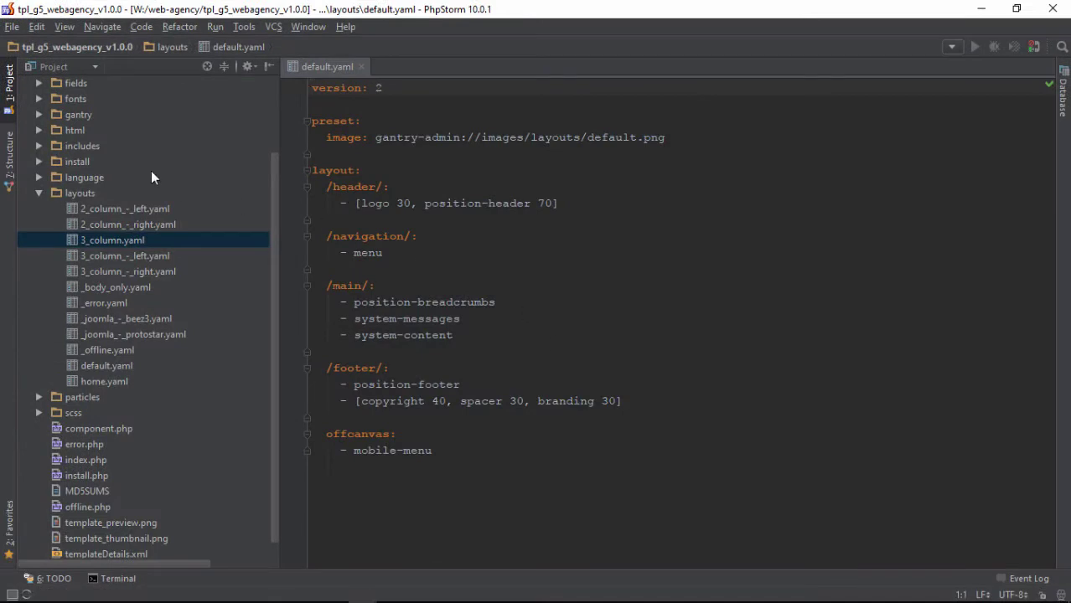
pyautogui.click(361, 67)
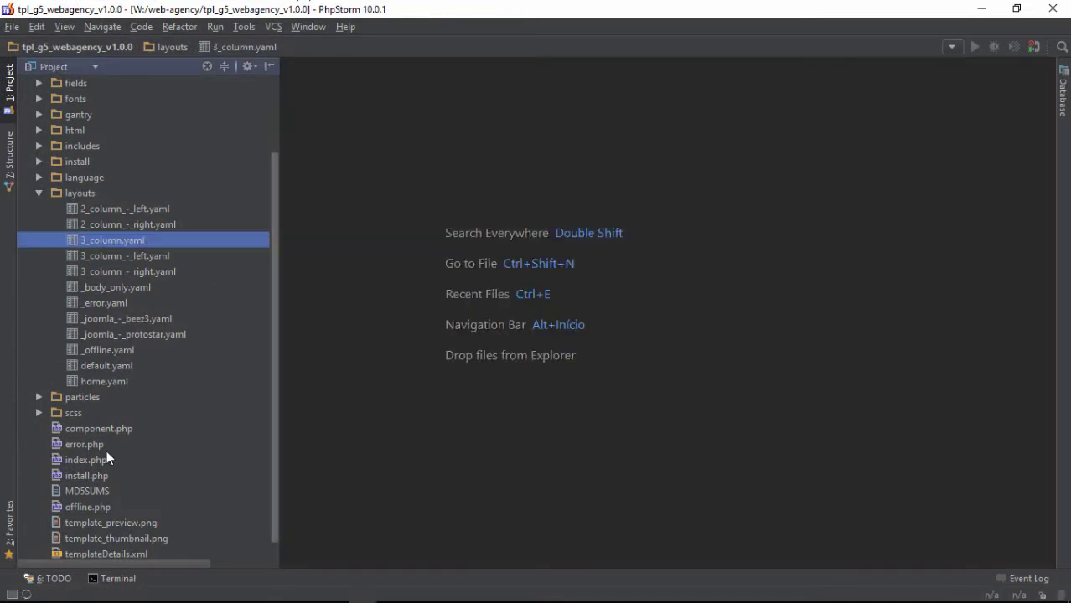
pyautogui.doubleClick(105, 381)
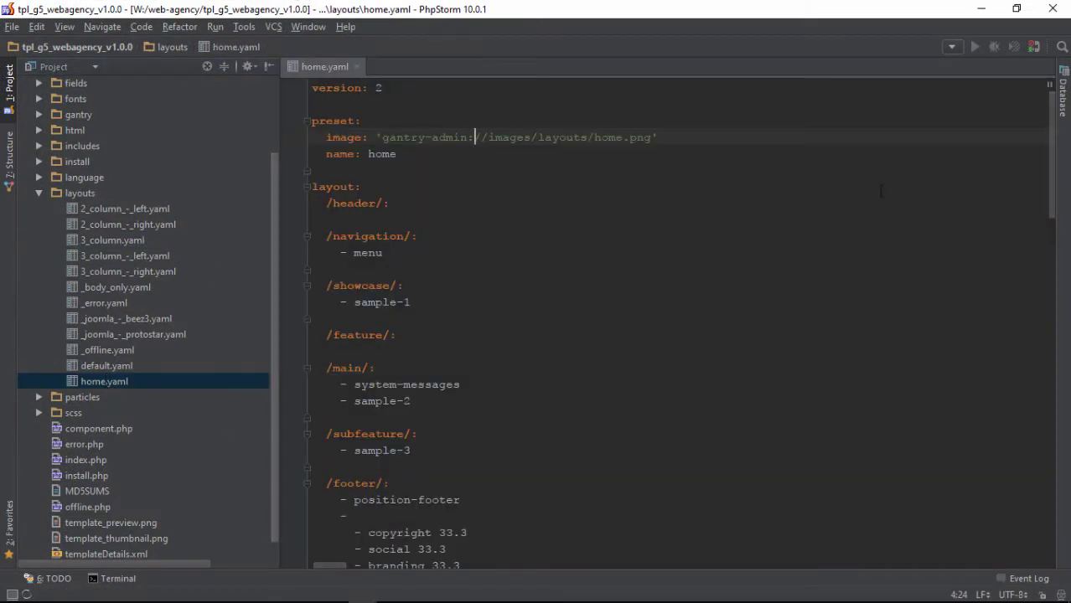
# - Replace the entire content of home.yaml with the copied custom Home preset code, with sections running from /top/ to /footer/
pyautogui.scroll(-4, 880, 191)
pyautogui.moveTo(1057, 174); pyautogui.dragTo(1029, 79)
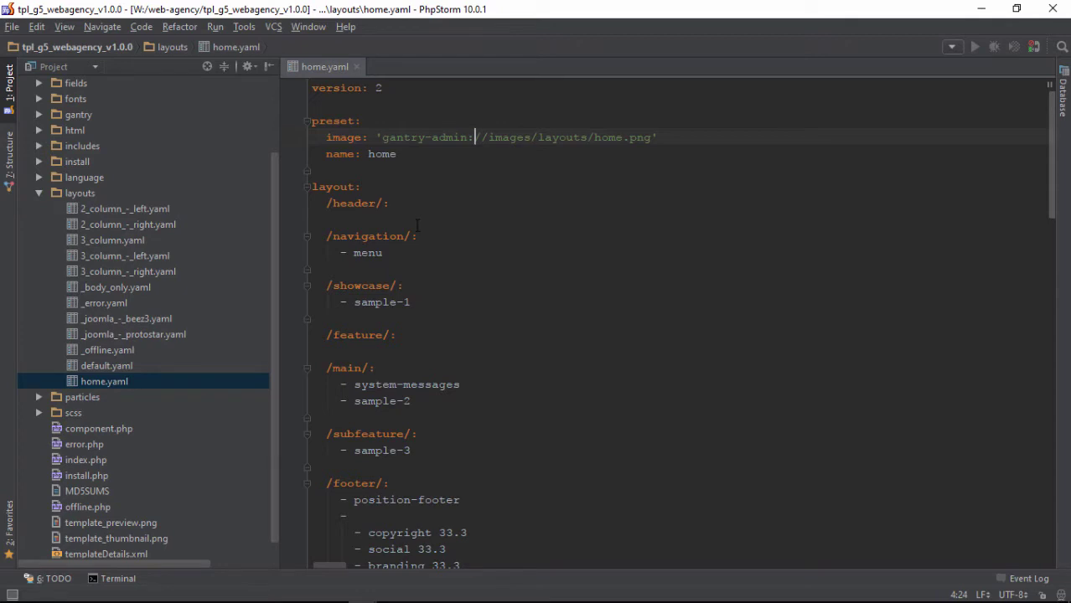
pyautogui.hotkey('ctrl', 'a')
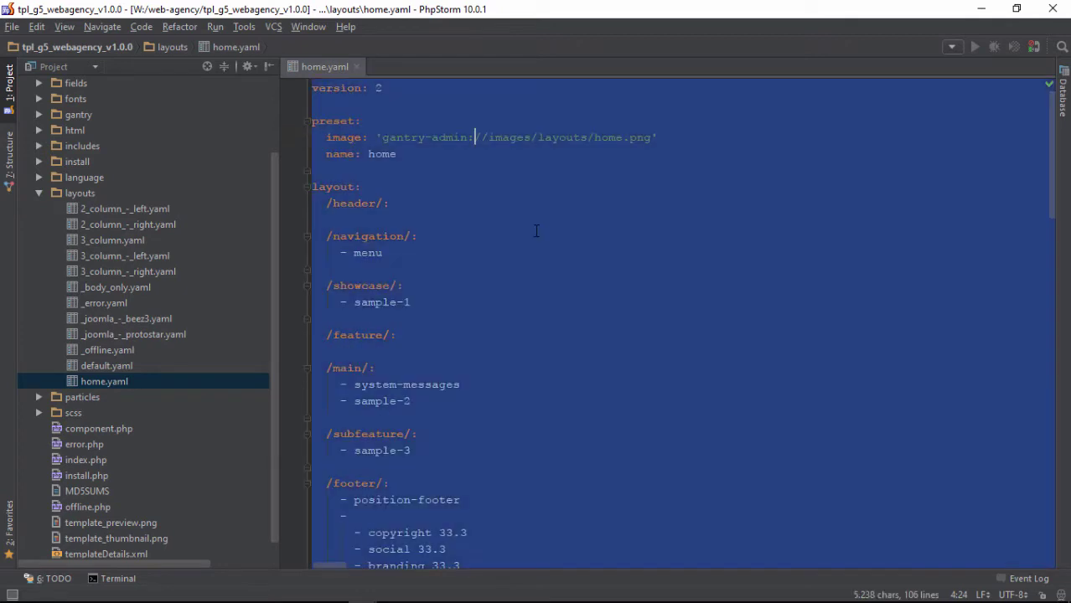
pyautogui.press('Delete')
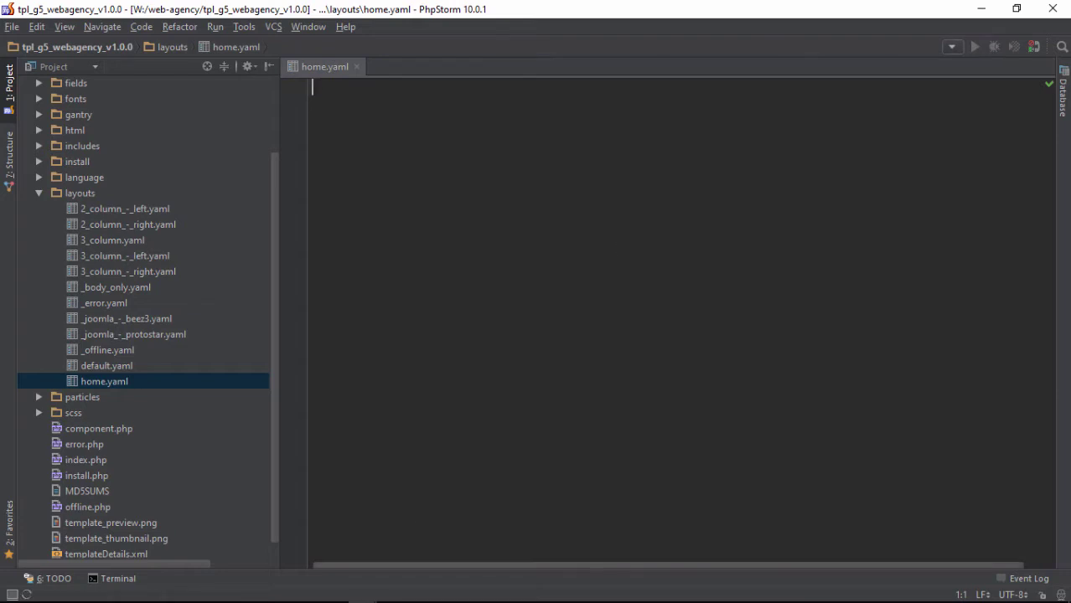
pyautogui.moveTo(361, 590)
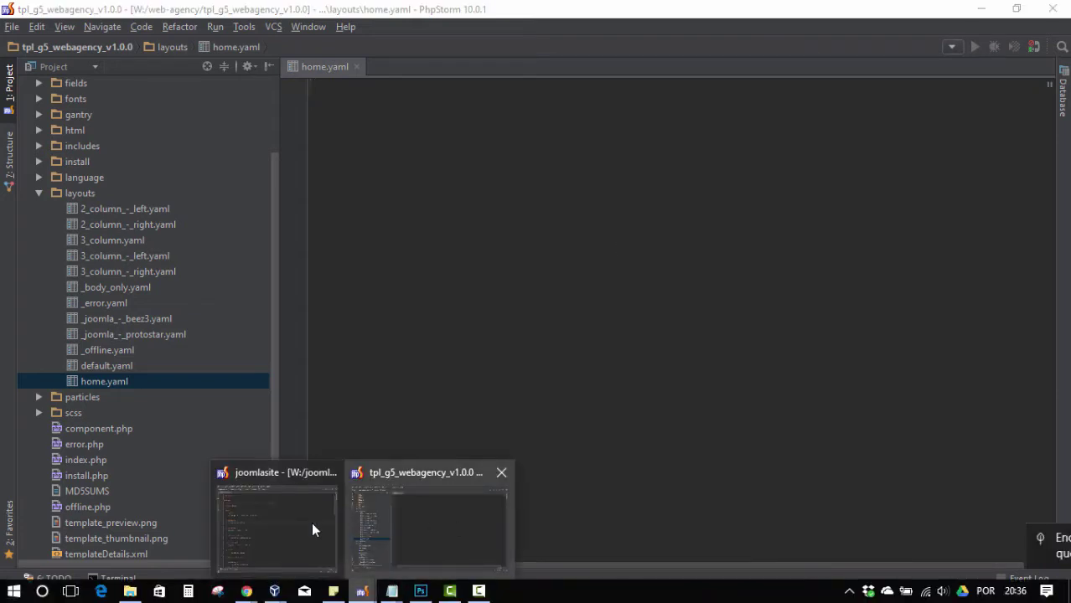
pyautogui.click(383, 148)
pyautogui.hotkey('ctrl', 'v')
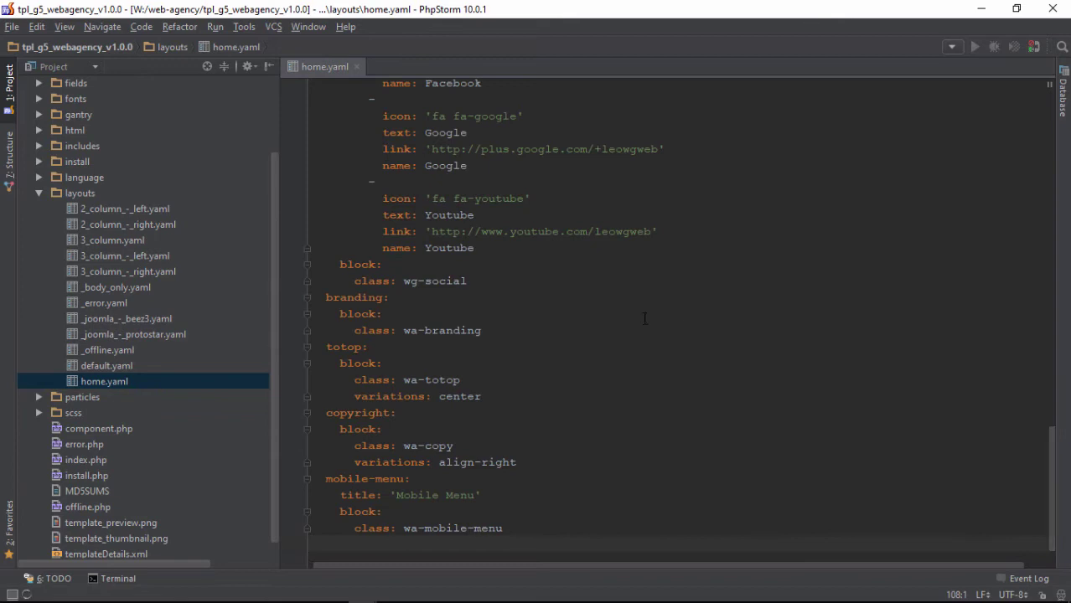
pyautogui.scroll(15, 653, 309)
pyautogui.scroll(9, 653, 309)
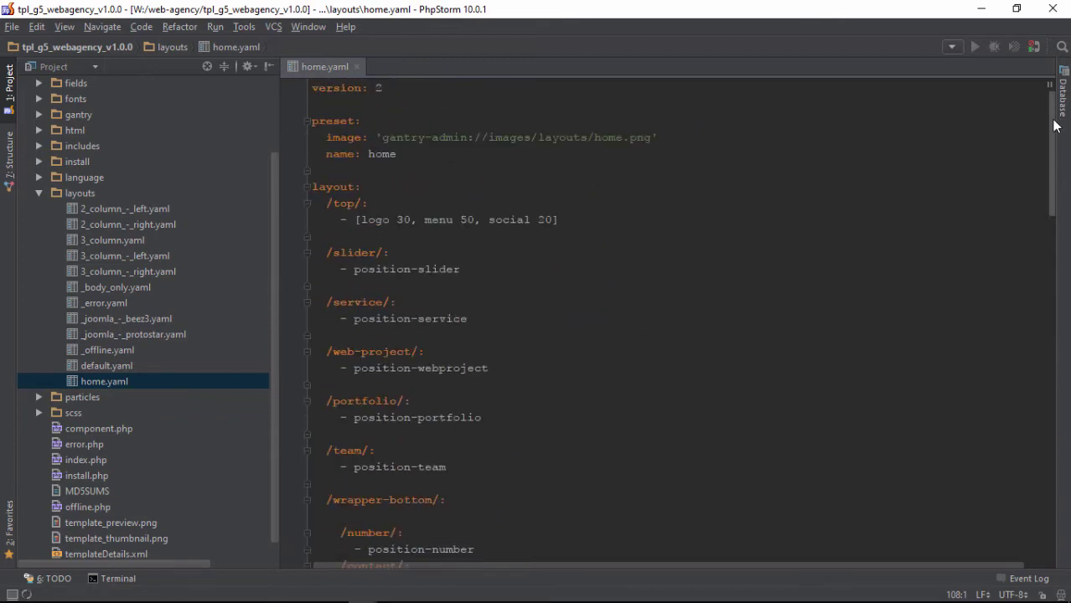
# - Examine the version line and the preset block with its image path at the start of home.yaml
pyautogui.scroll(-9, 1047, 213)
pyautogui.moveTo(1045, 224); pyautogui.dragTo(1035, 94)
pyautogui.doubleClick(327, 85)
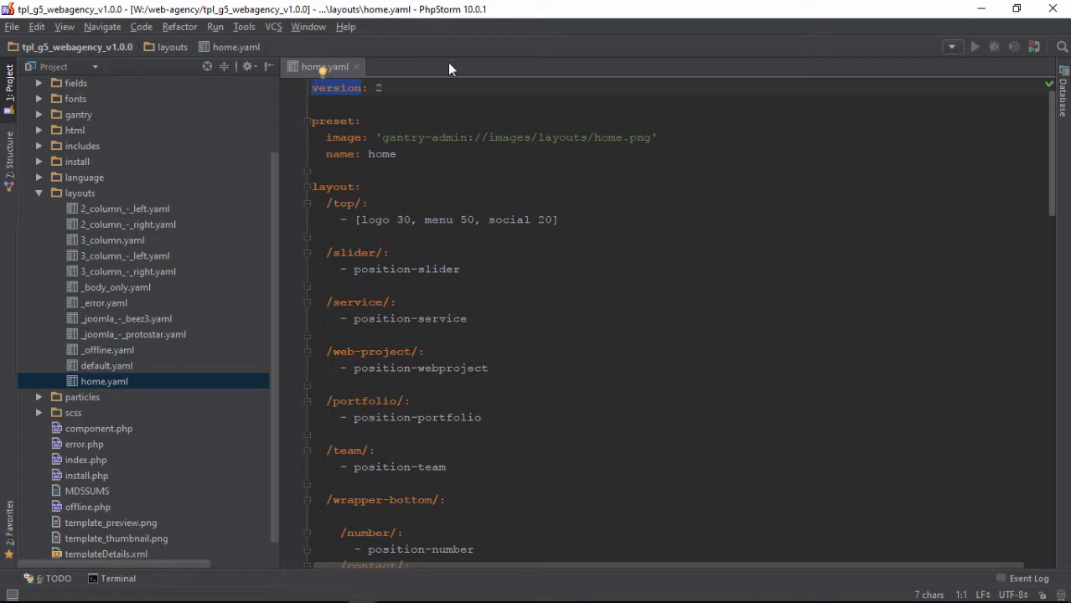
pyautogui.click(325, 94)
pyautogui.doubleClick(334, 88)
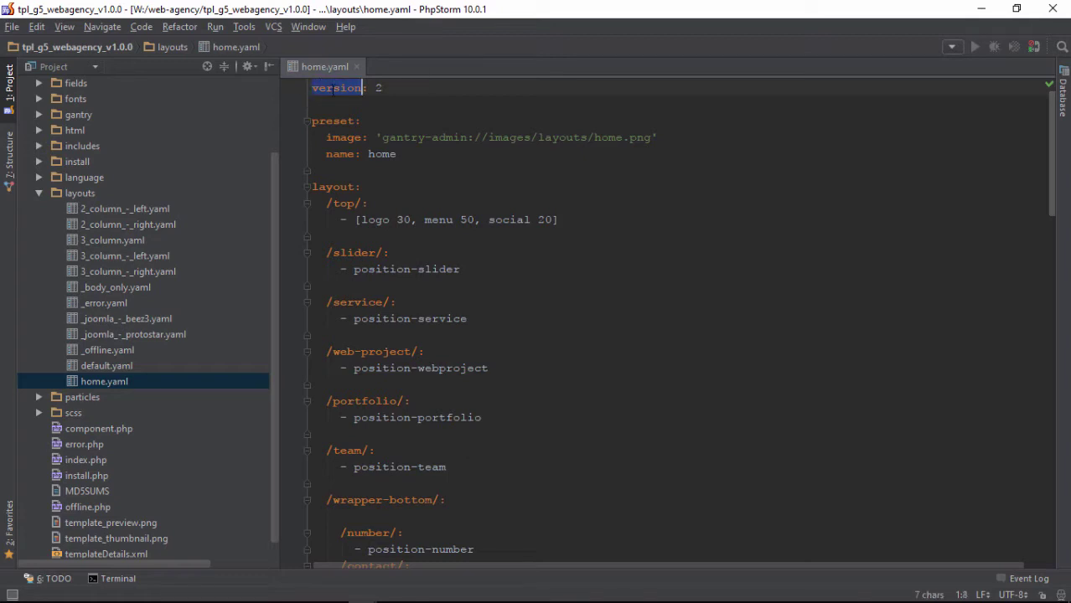
pyautogui.click(390, 99)
pyautogui.click(400, 92)
pyautogui.doubleClick(353, 92)
pyautogui.click(384, 88)
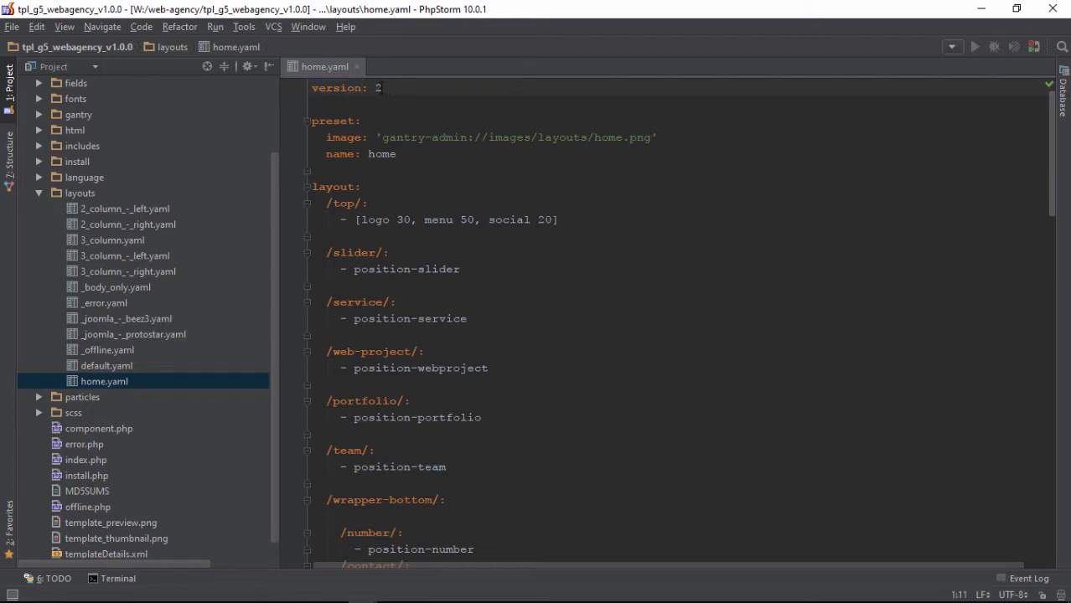
pyautogui.moveTo(382, 88); pyautogui.dragTo(376, 88)
pyautogui.click(340, 121)
pyautogui.doubleClick(327, 120)
pyautogui.doubleClick(342, 137)
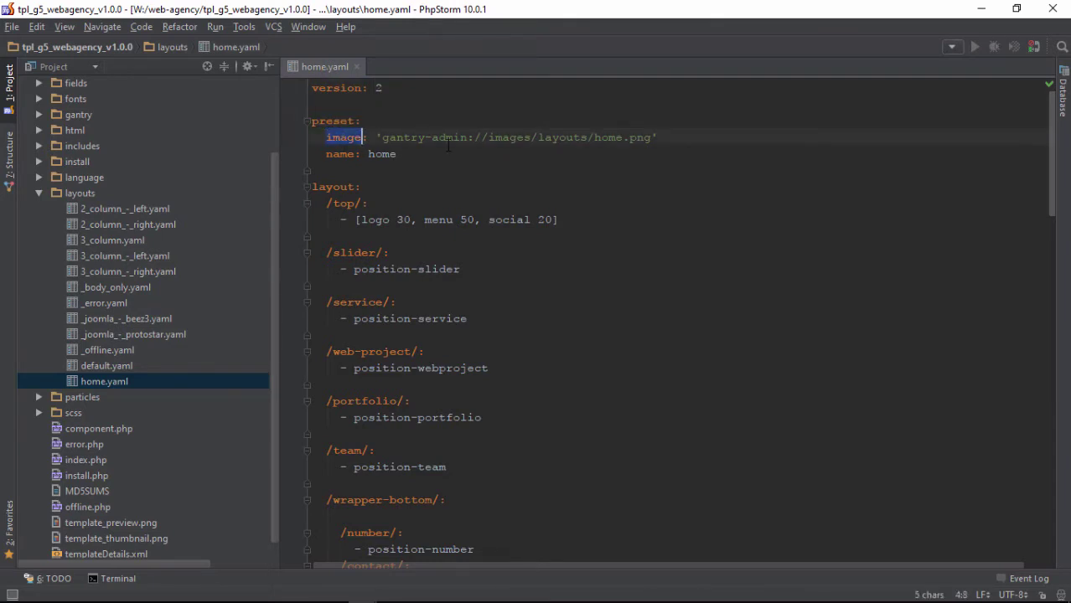
pyautogui.moveTo(381, 137); pyautogui.dragTo(646, 138)
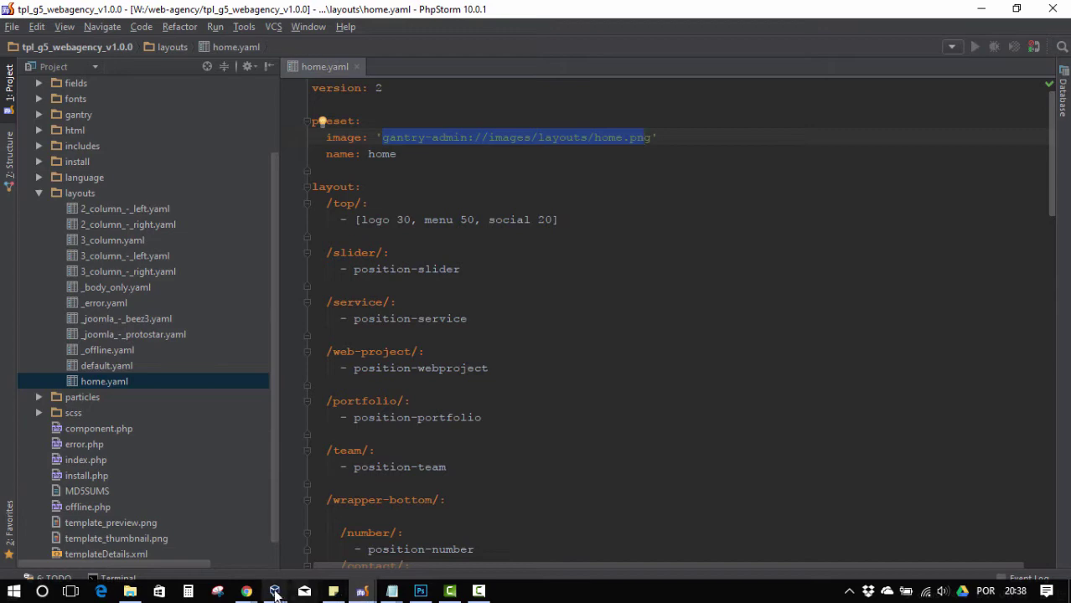
# - Switch to the Gantry 5 administration in Chrome and open the Outlines overview, discarding the unsaved layout changes
pyautogui.moveTo(250, 592)
pyautogui.click(339, 523)
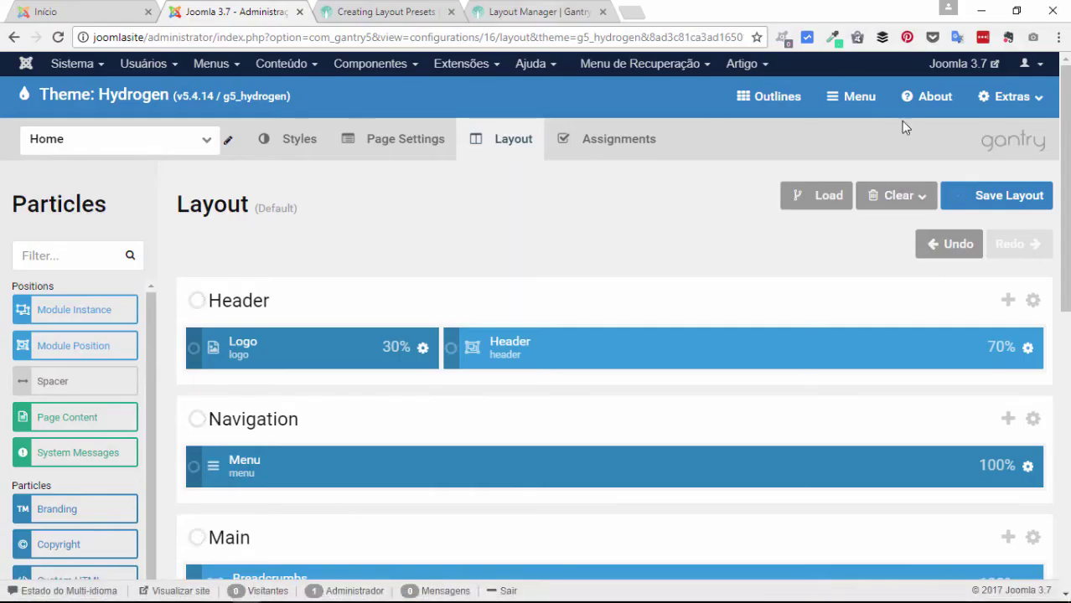
pyautogui.click(765, 99)
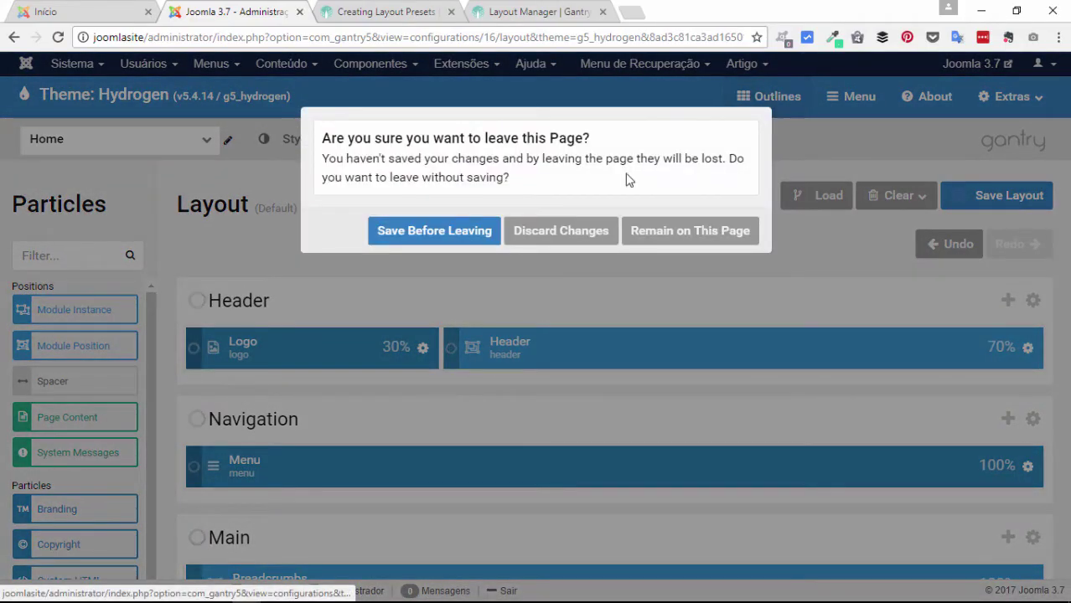
pyautogui.click(567, 244)
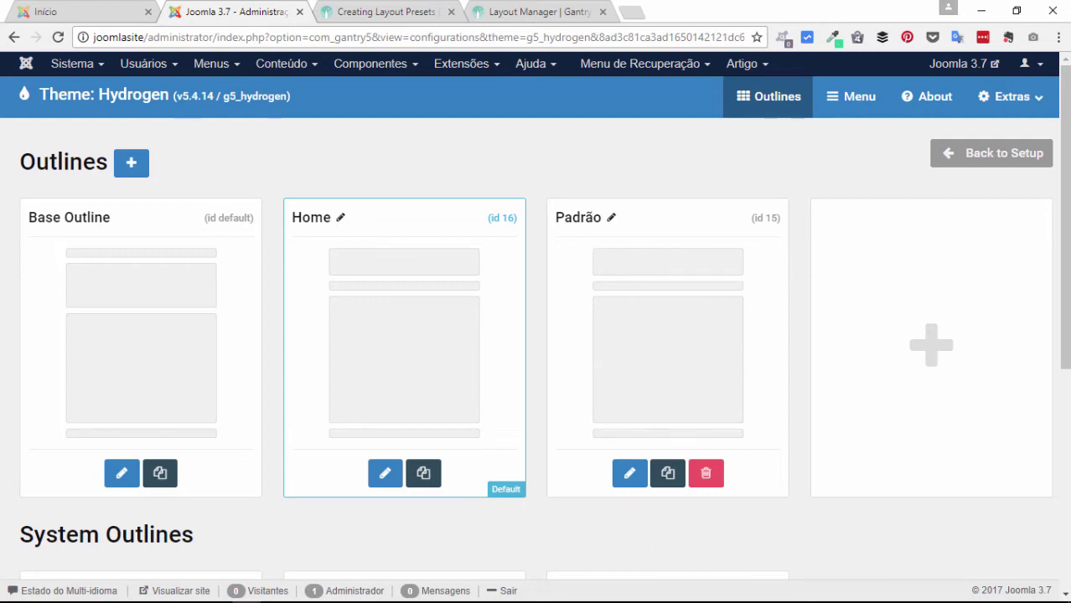
# - Return to home.yaml in PhpStorm and review the image and name entries of the preset block
pyautogui.moveTo(362, 593)
pyautogui.click(439, 527)
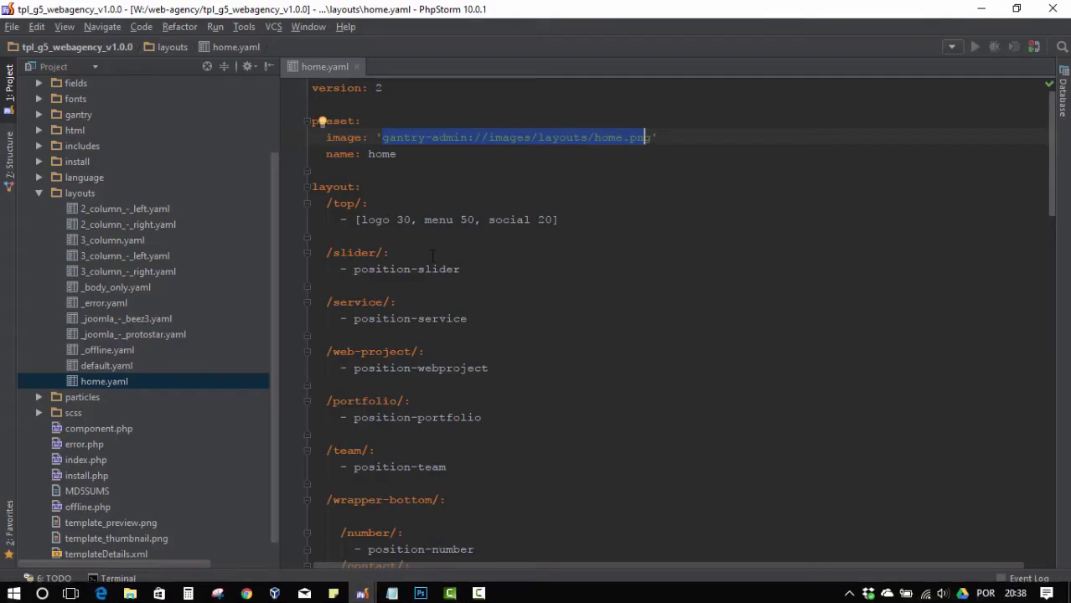
pyautogui.moveTo(663, 134); pyautogui.dragTo(360, 136)
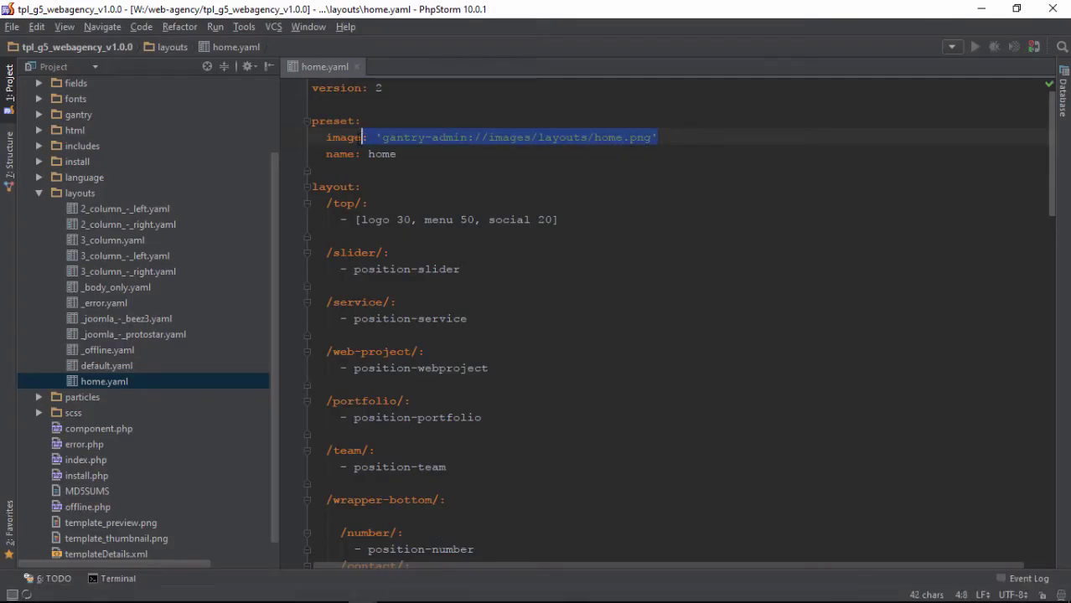
pyautogui.doubleClick(382, 153)
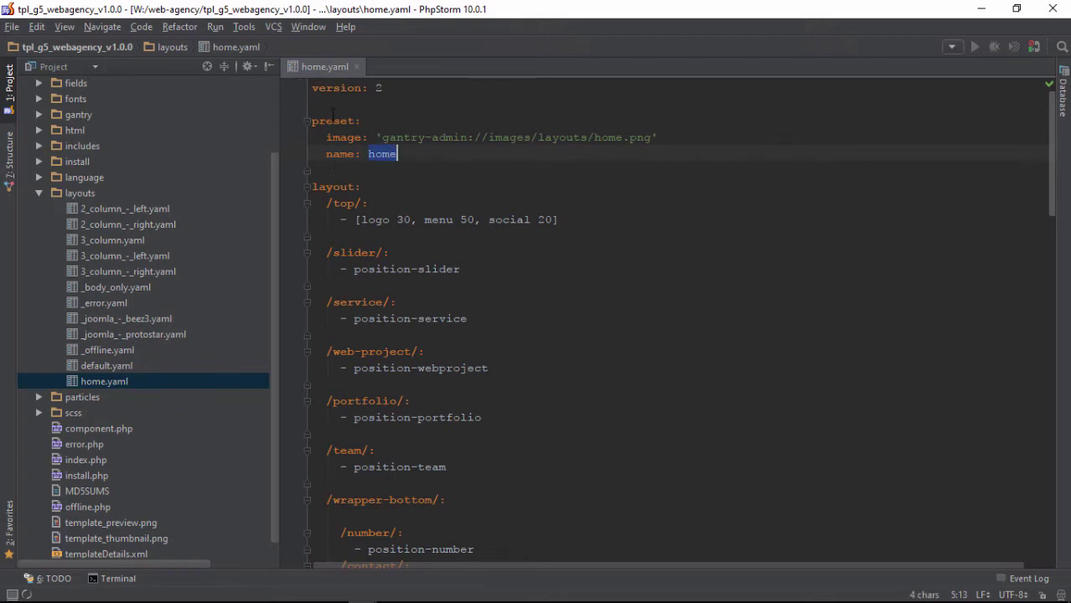
pyautogui.doubleClick(332, 115)
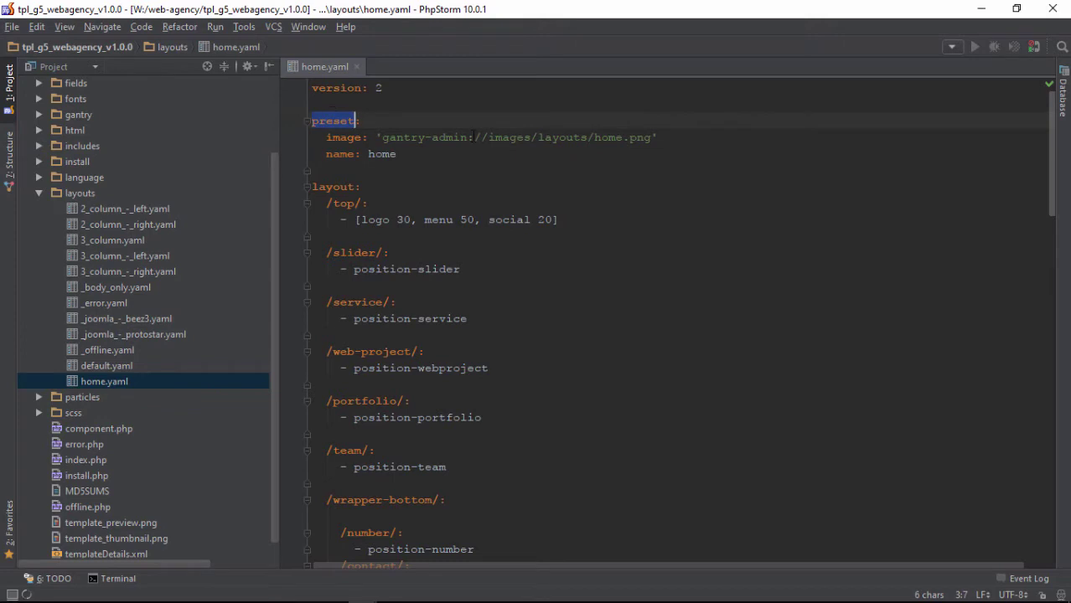
# - Read through the layout block of home.yaml and the structure block that follows it
pyautogui.scroll(-1, 473, 137)
pyautogui.click(334, 136)
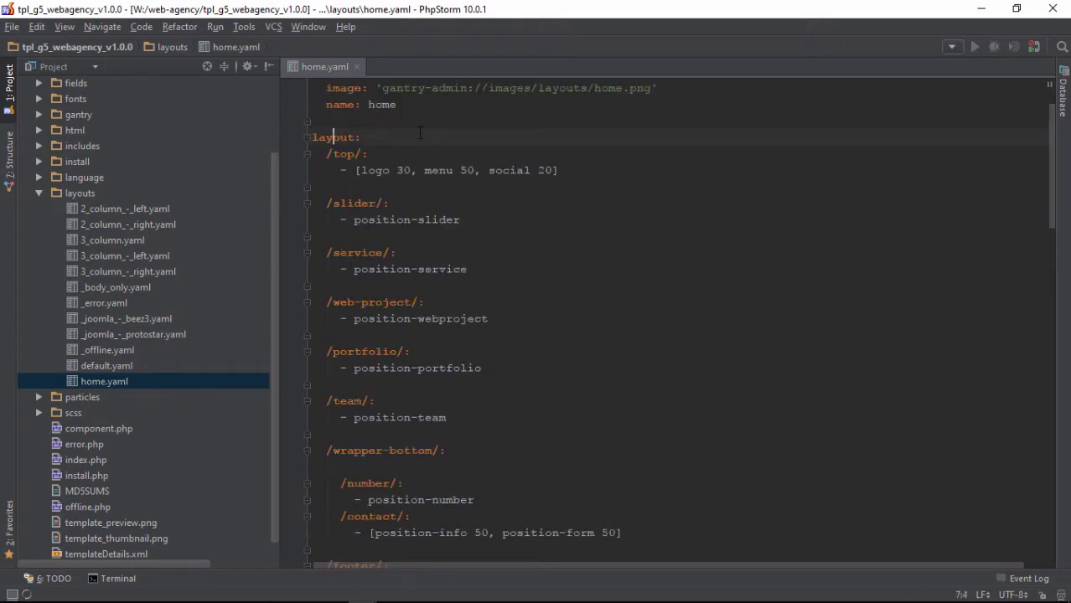
pyautogui.doubleClick(340, 136)
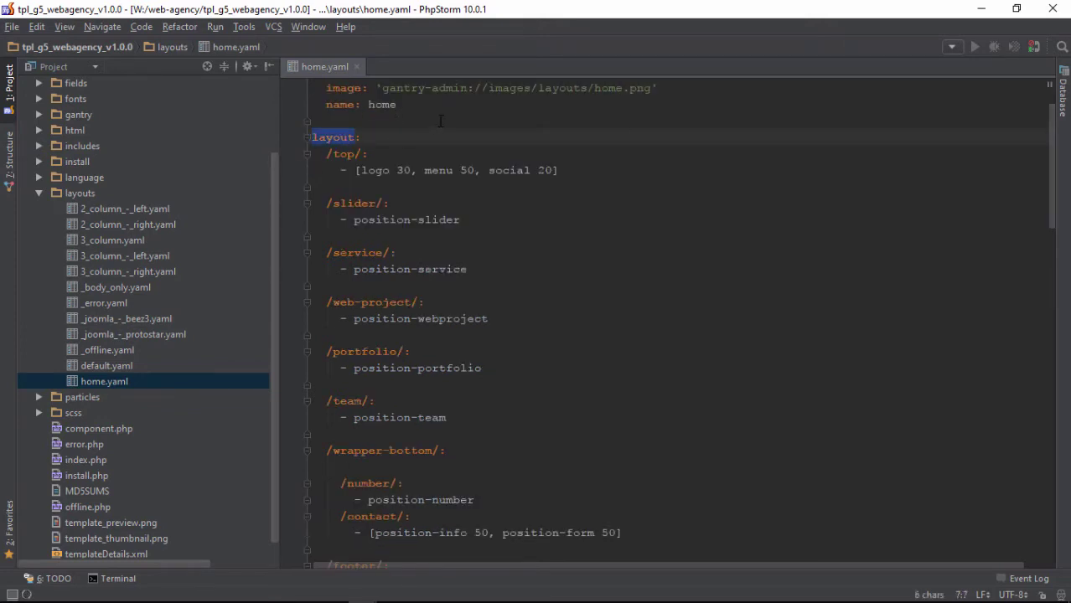
pyautogui.scroll(1, 440, 120)
pyautogui.scroll(-2, 419, 118)
pyautogui.scroll(2, 394, 116)
pyautogui.scroll(-3, 360, 114)
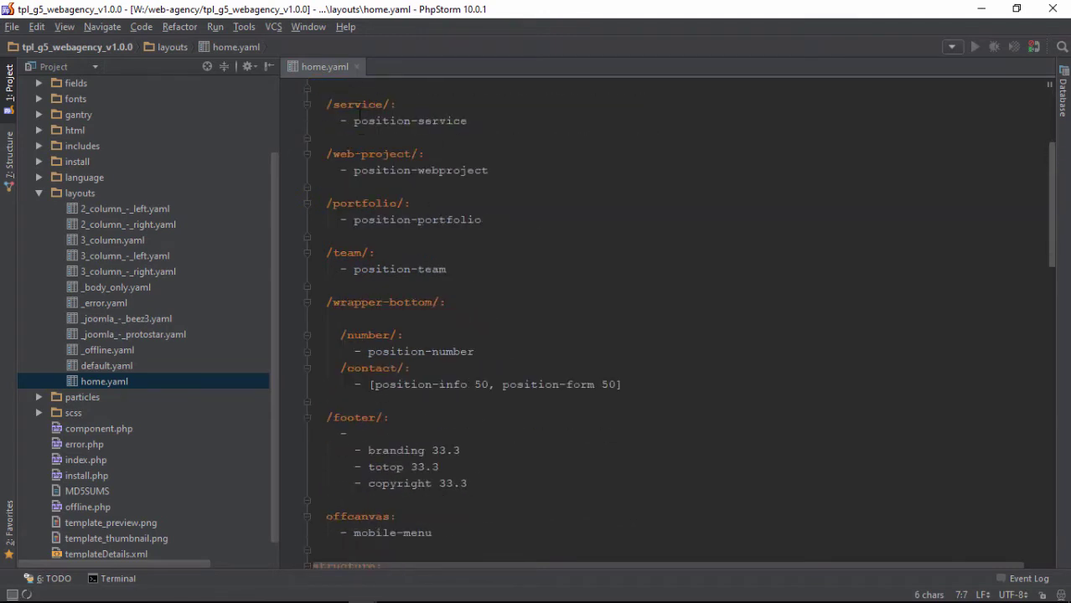
pyautogui.scroll(-10, 361, 113)
pyautogui.scroll(7, 396, 135)
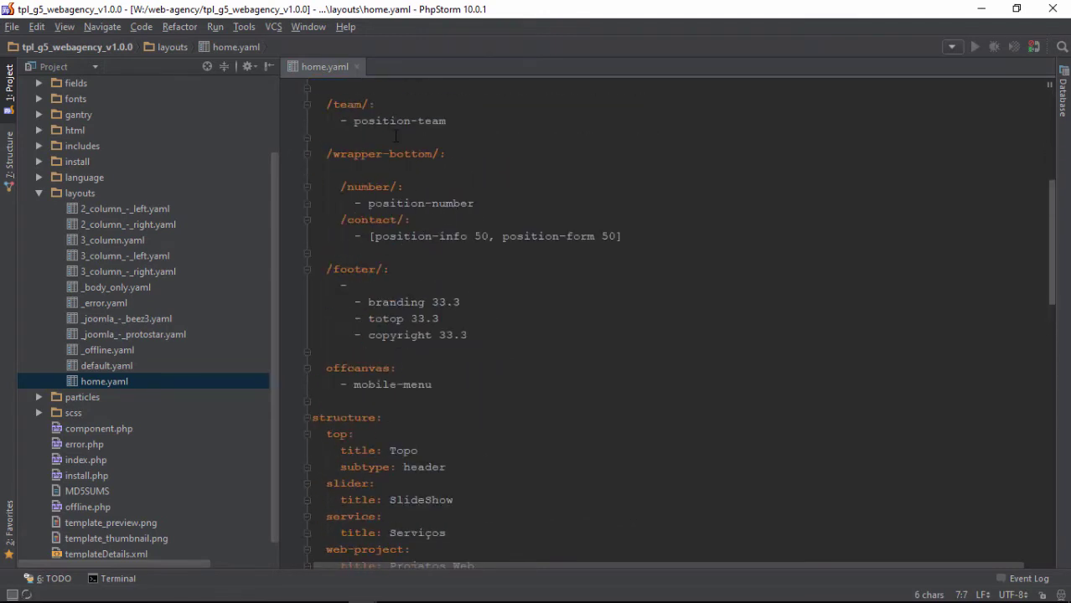
pyautogui.scroll(8, 396, 135)
pyautogui.scroll(-2, 355, 167)
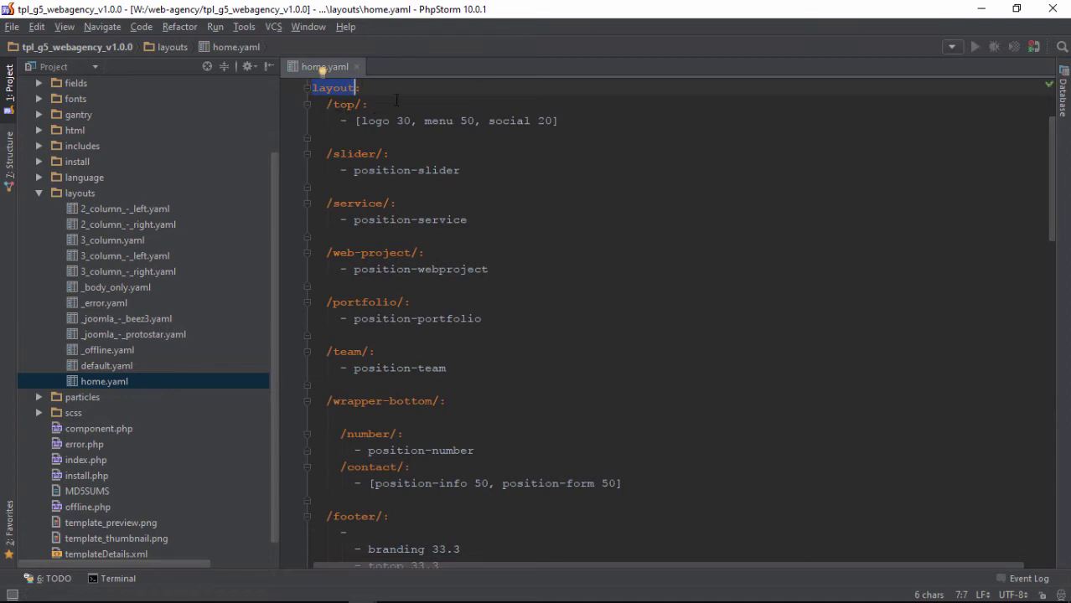
# - Switch to the default-web-agency.txt notes in Notepad and review the planned Sections list from Top to Footer
pyautogui.moveTo(398, 595)
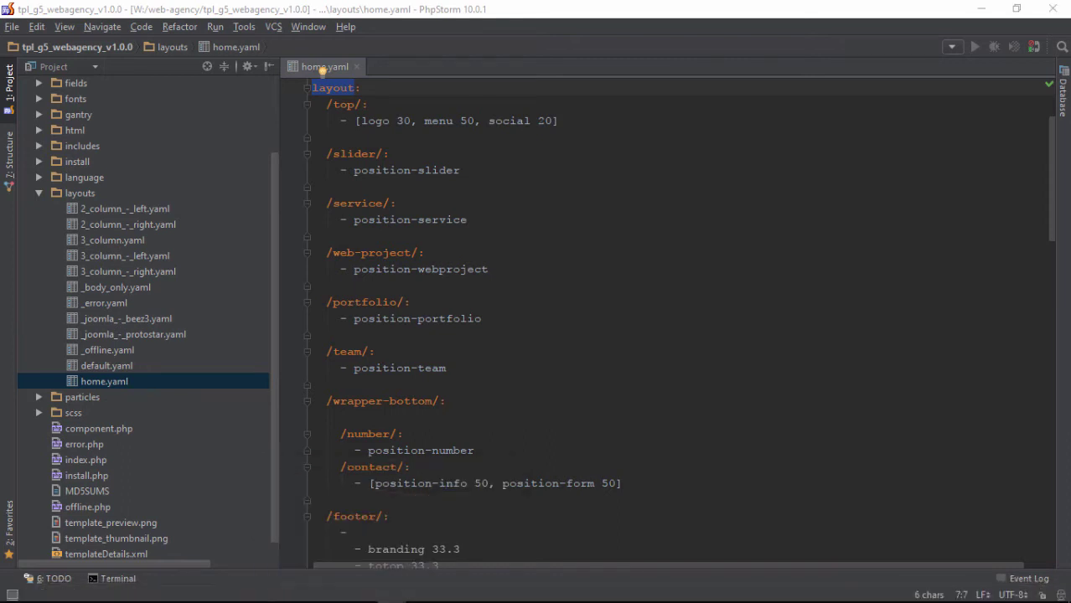
pyautogui.hotkey('alt', 'Tab')
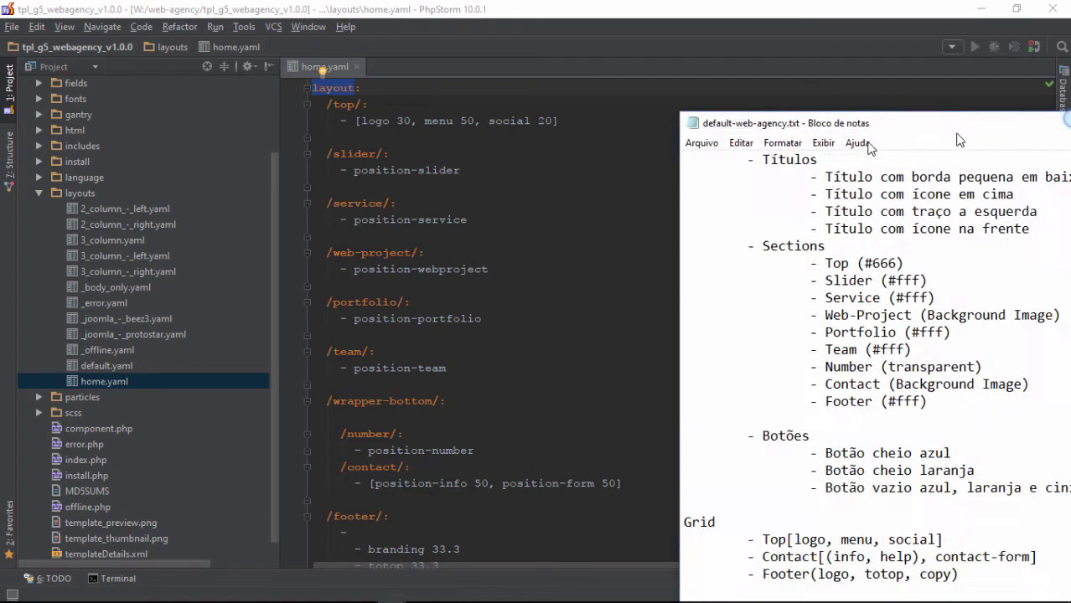
pyautogui.click(541, 220)
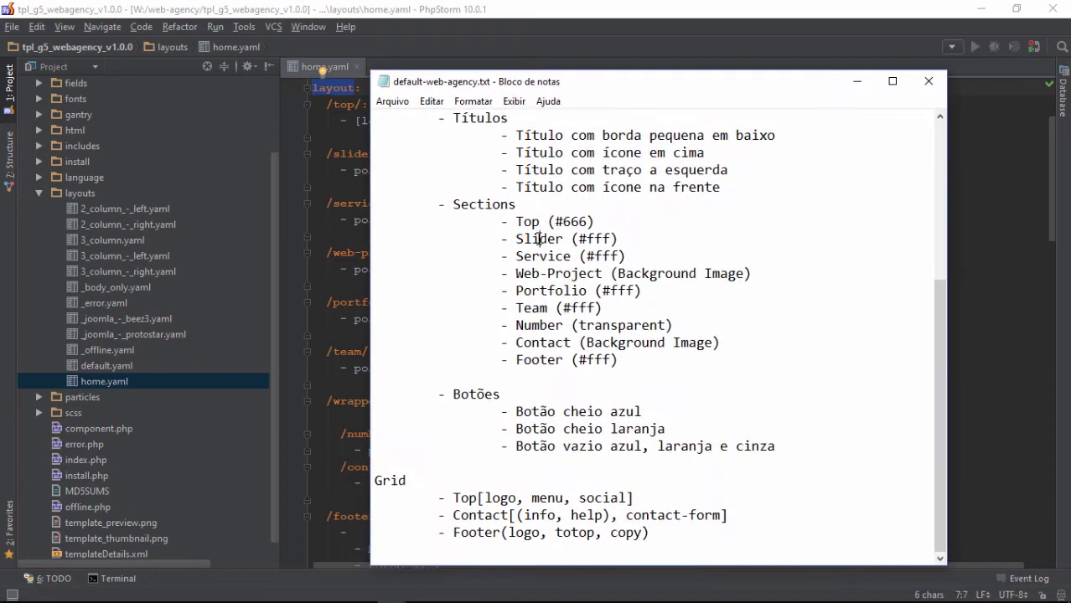
pyautogui.doubleClick(540, 239)
pyautogui.doubleClick(549, 256)
pyautogui.click(558, 278)
pyautogui.click(538, 325)
pyautogui.click(550, 360)
# - Review the Grid notes for Top, Contact and Footer, and minimize the notes window
pyautogui.doubleClick(400, 477)
pyautogui.click(451, 500)
pyautogui.click(502, 495)
pyautogui.doubleClick(466, 498)
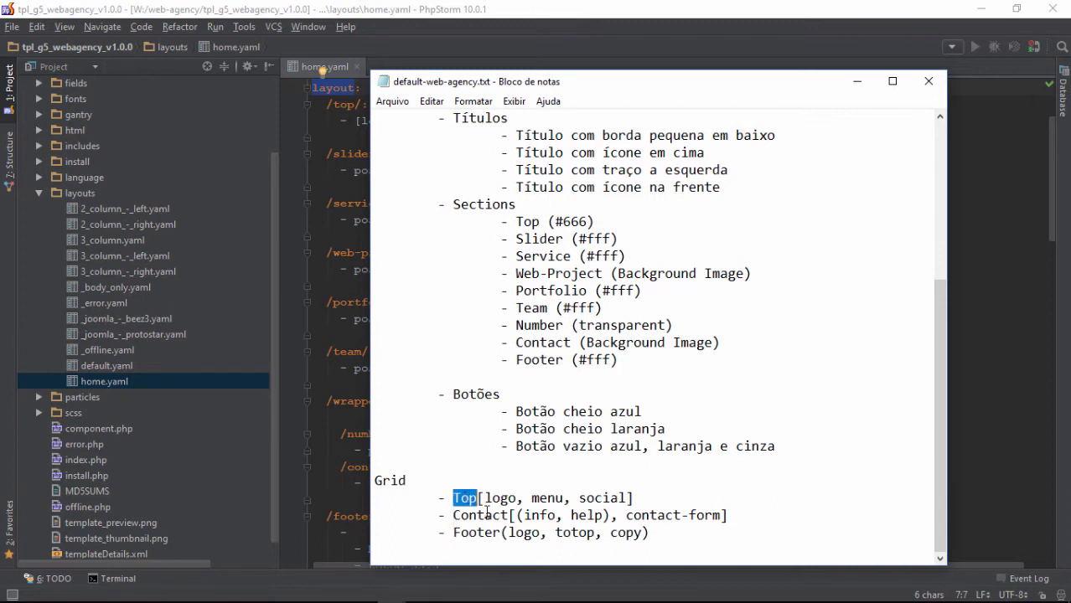
pyautogui.doubleClick(516, 498)
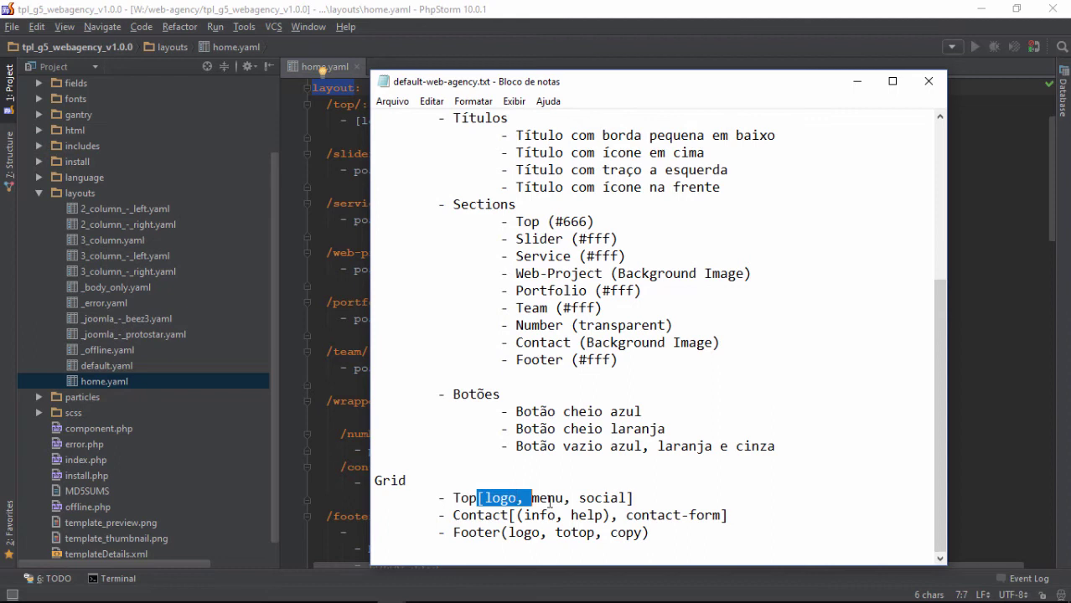
pyautogui.click(499, 499)
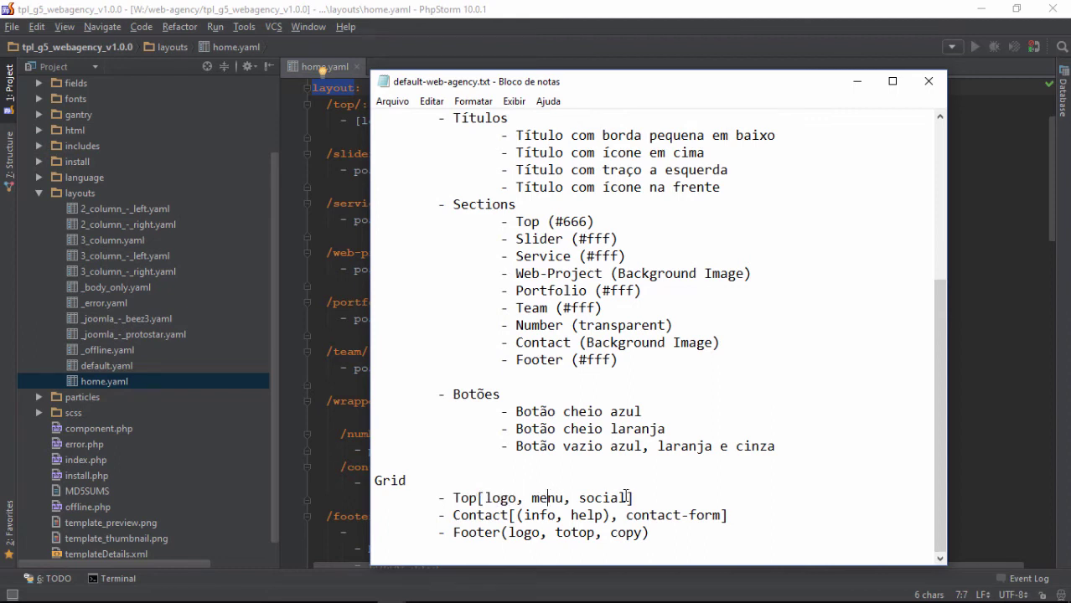
pyautogui.doubleClick(479, 516)
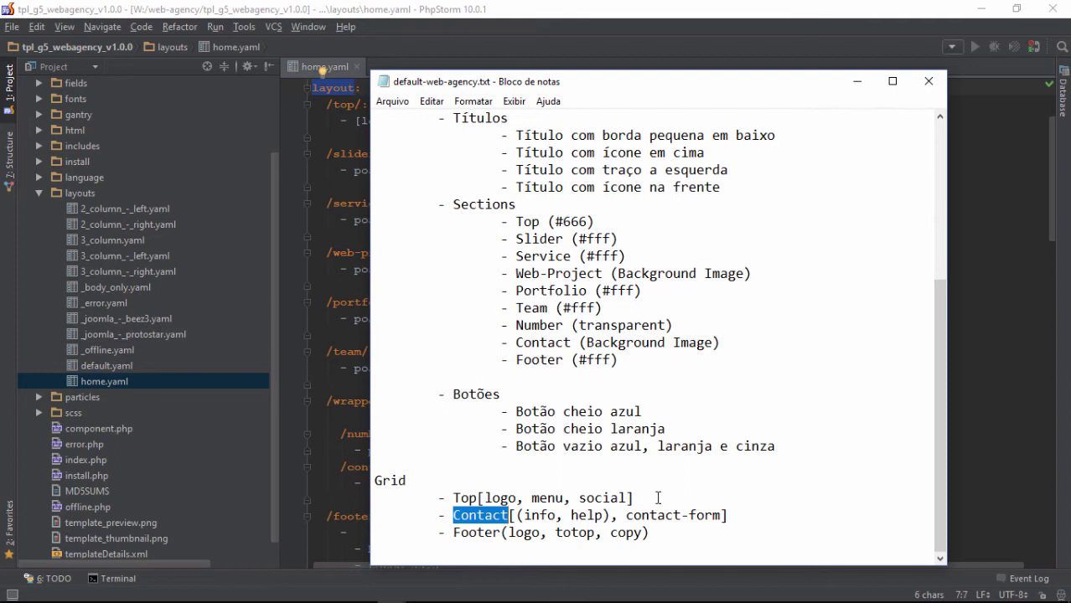
pyautogui.doubleClick(477, 535)
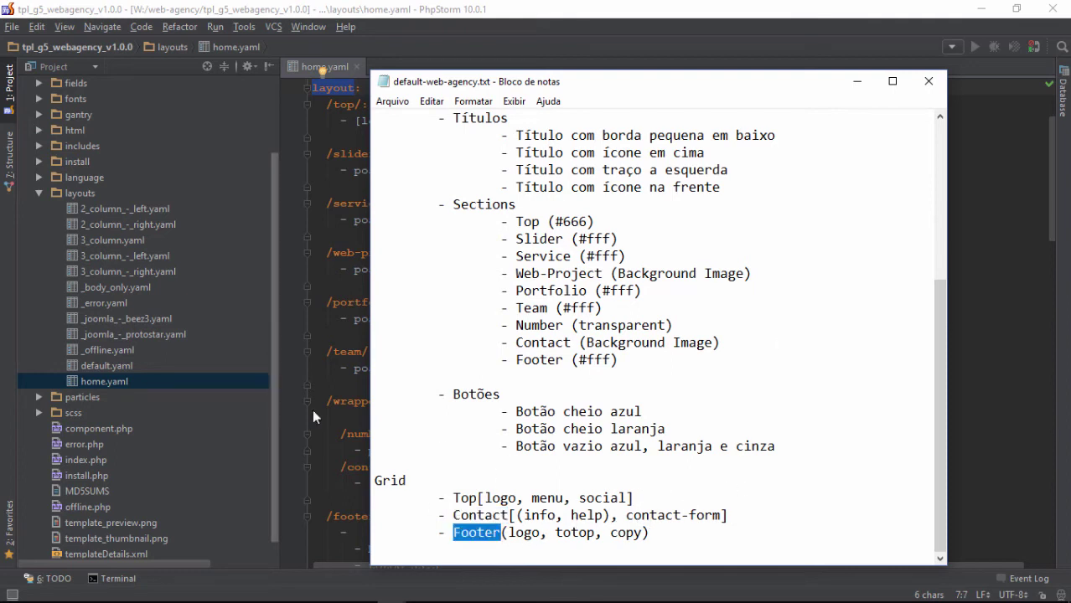
pyautogui.click(857, 81)
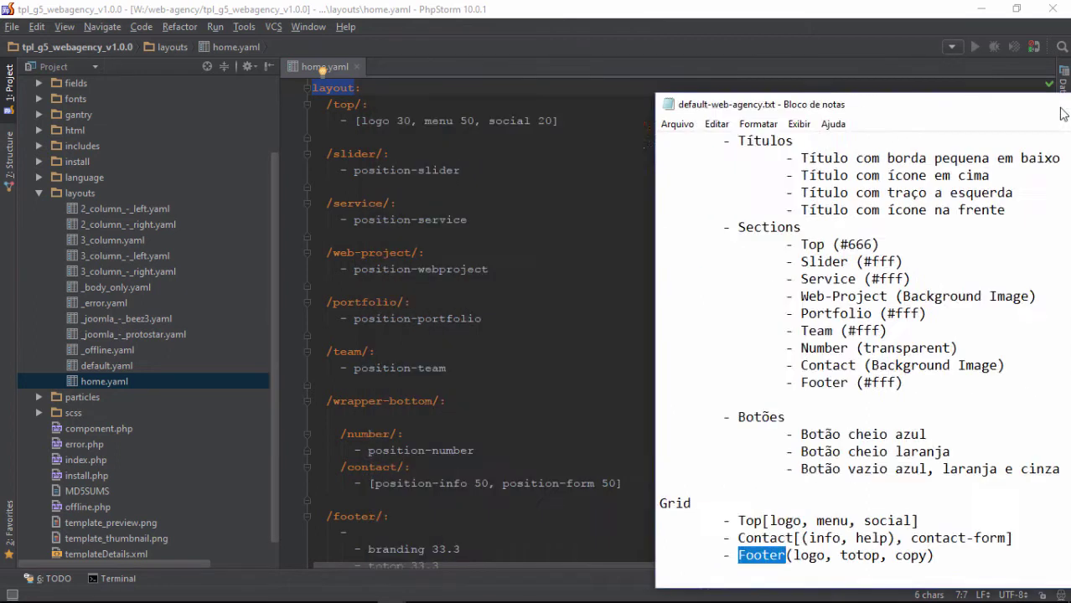
# - Review the /top/ section key under the layout block in home.yaml
pyautogui.moveTo(361, 590)
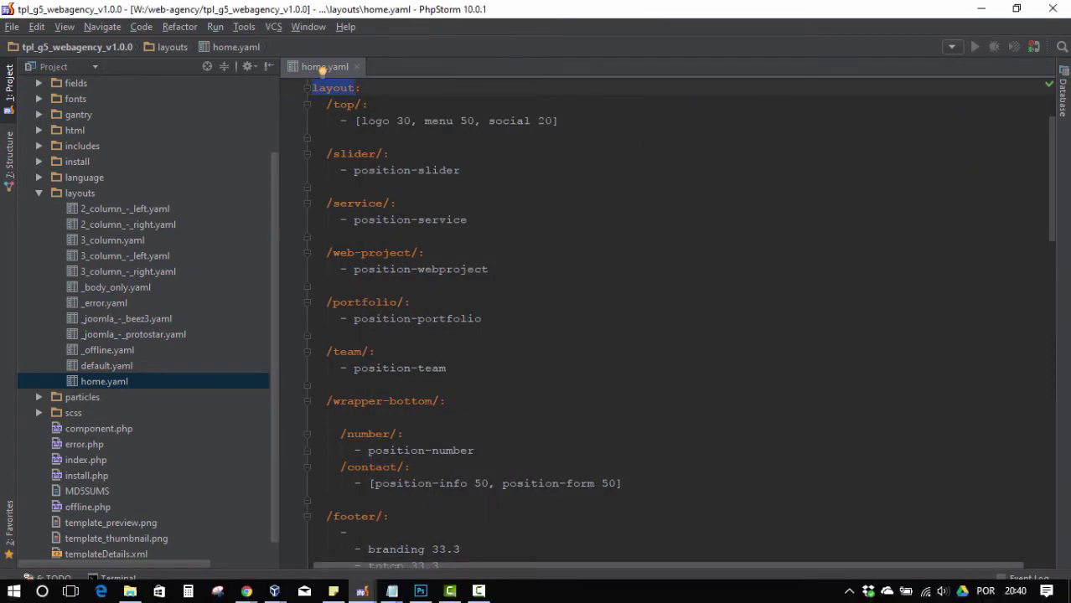
pyautogui.scroll(3, 644, 240)
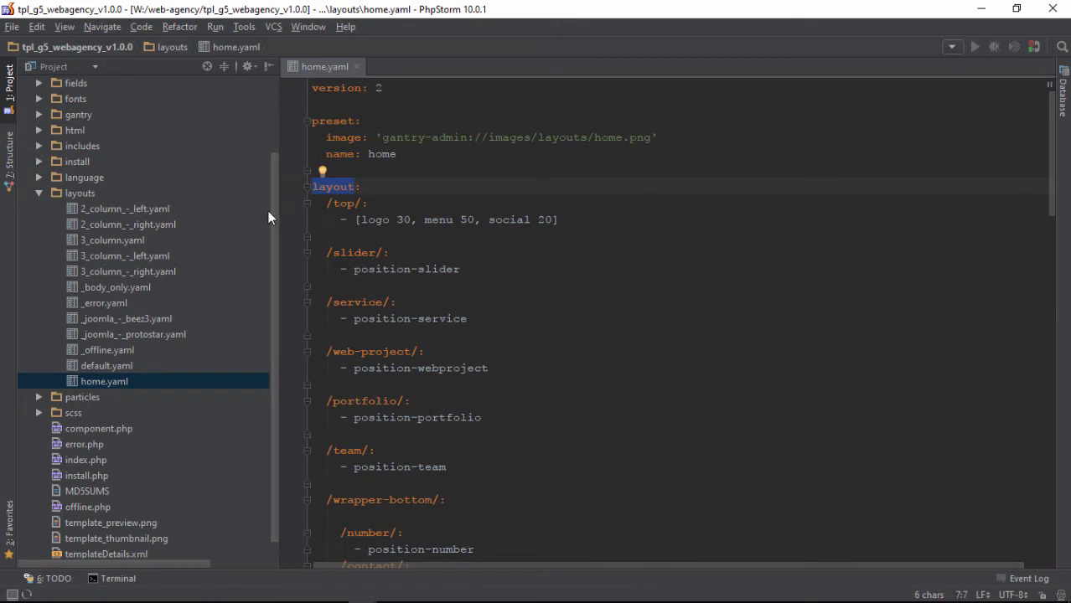
pyautogui.moveTo(327, 203); pyautogui.dragTo(362, 202)
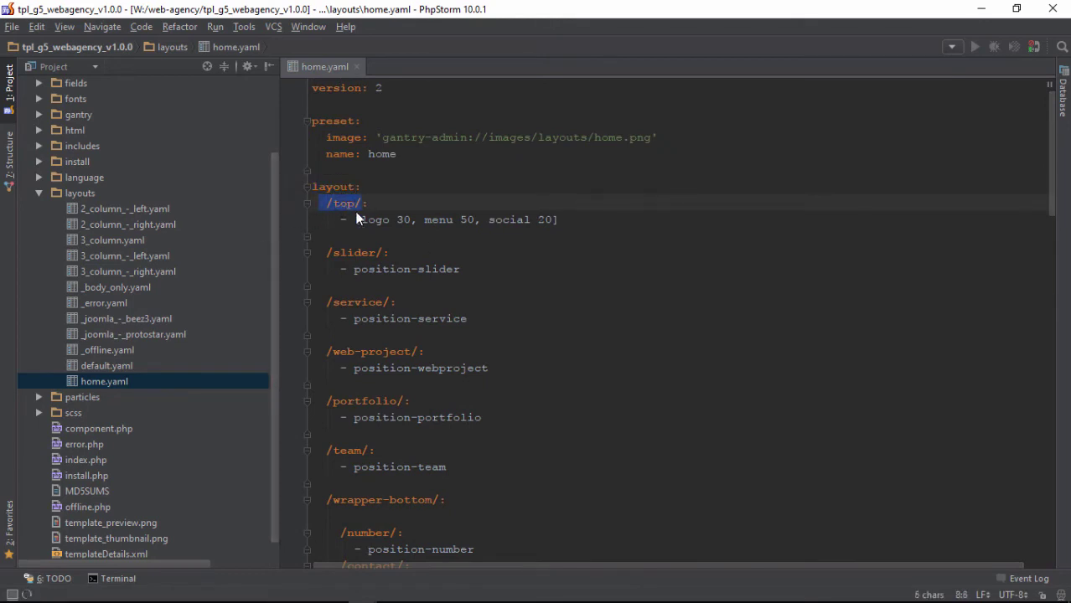
pyautogui.click(366, 203)
pyautogui.moveTo(367, 203); pyautogui.dragTo(326, 203)
# - Switch to the Joomla administration in Chrome and open the Home outline's Layout to examine its Header section
pyautogui.moveTo(347, 570)
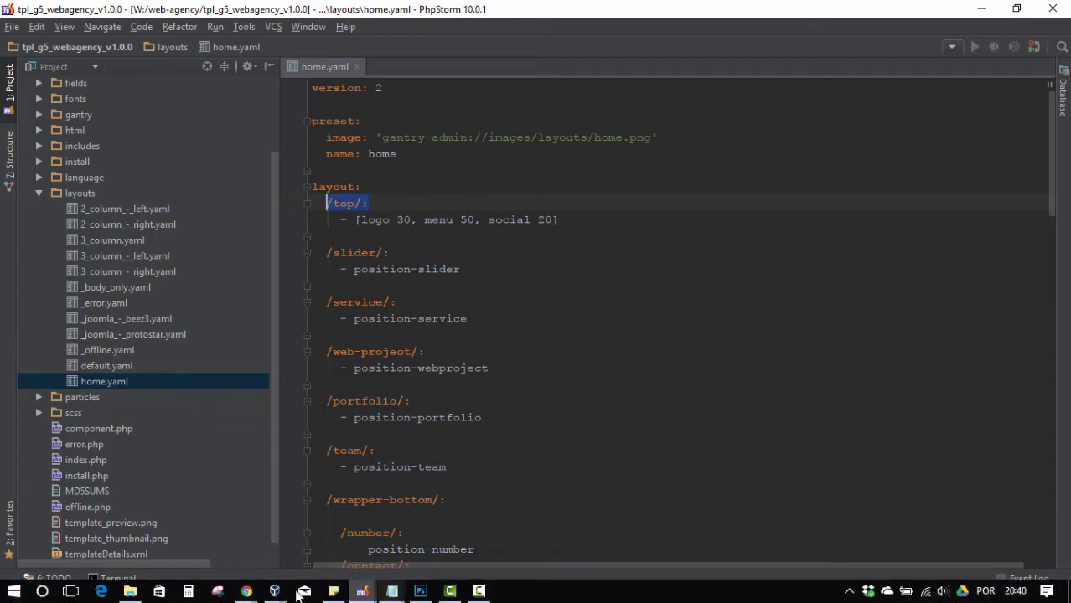
pyautogui.moveTo(246, 591)
pyautogui.click(334, 543)
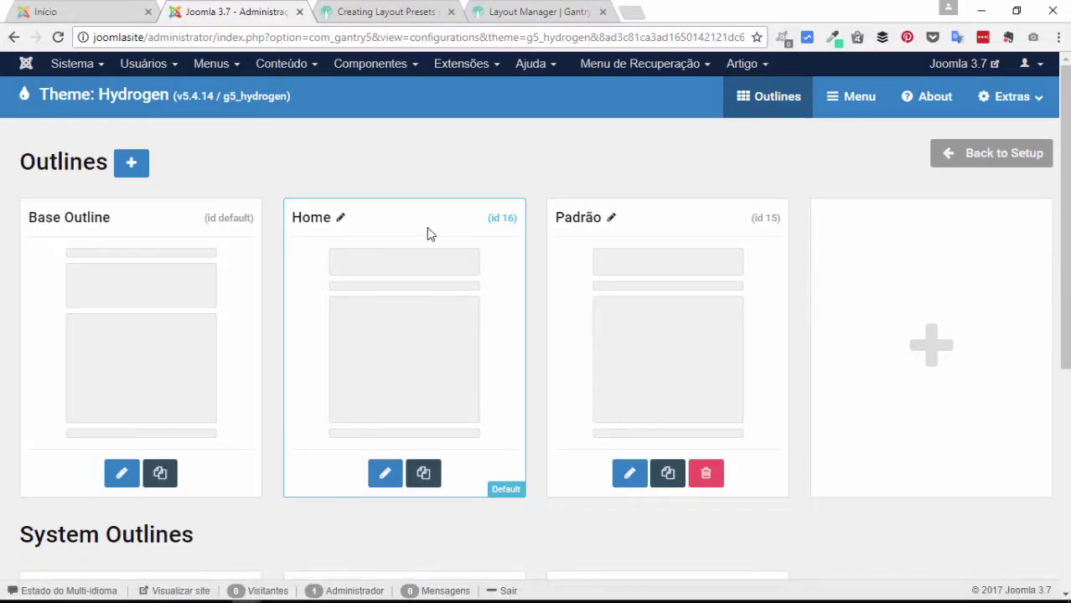
pyautogui.click(1001, 155)
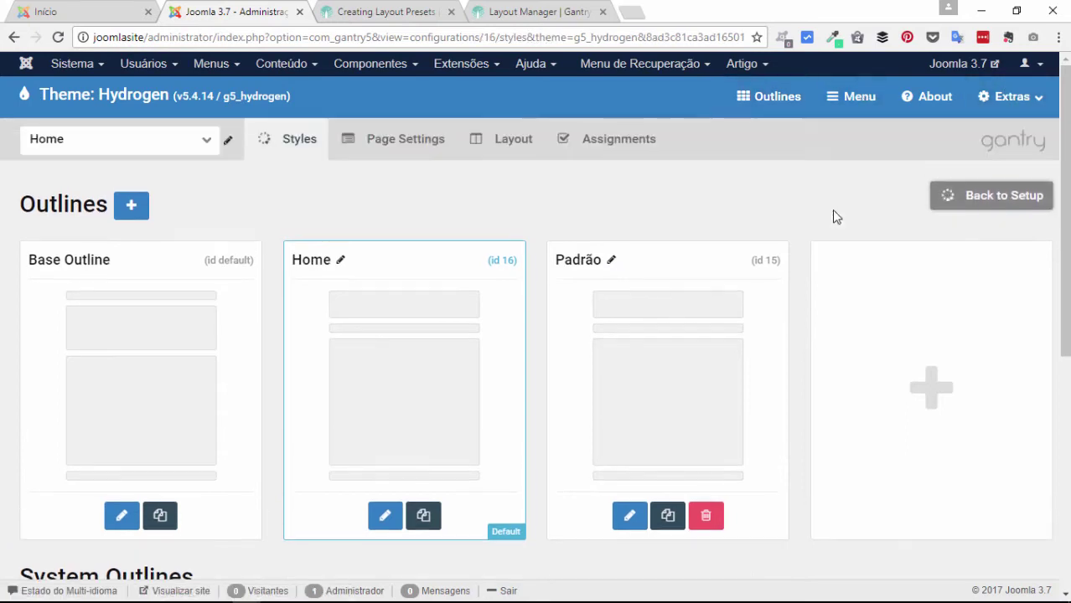
pyautogui.click(502, 144)
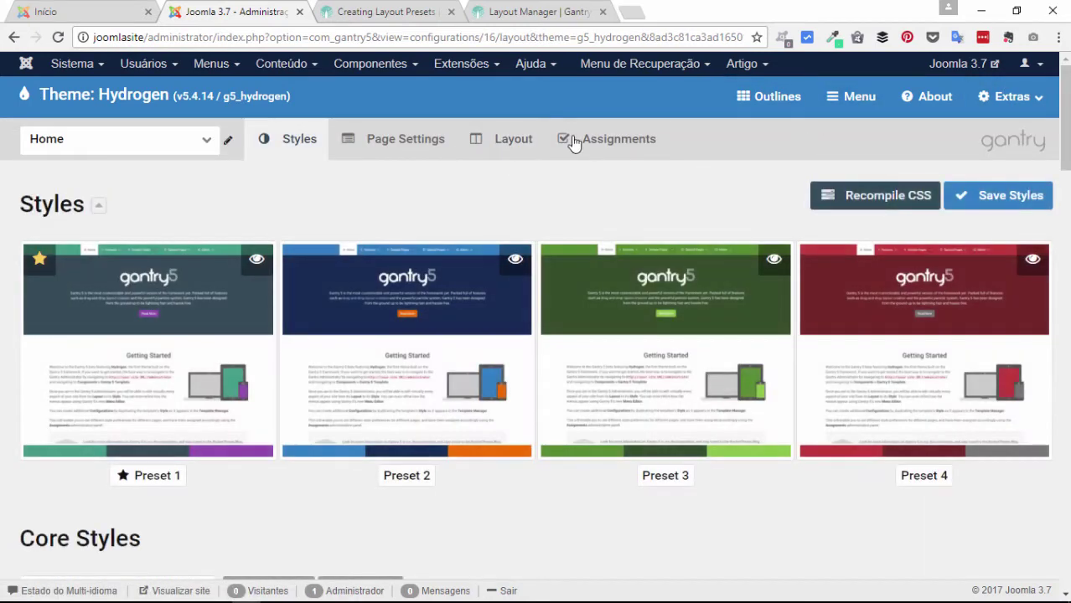
pyautogui.click(508, 130)
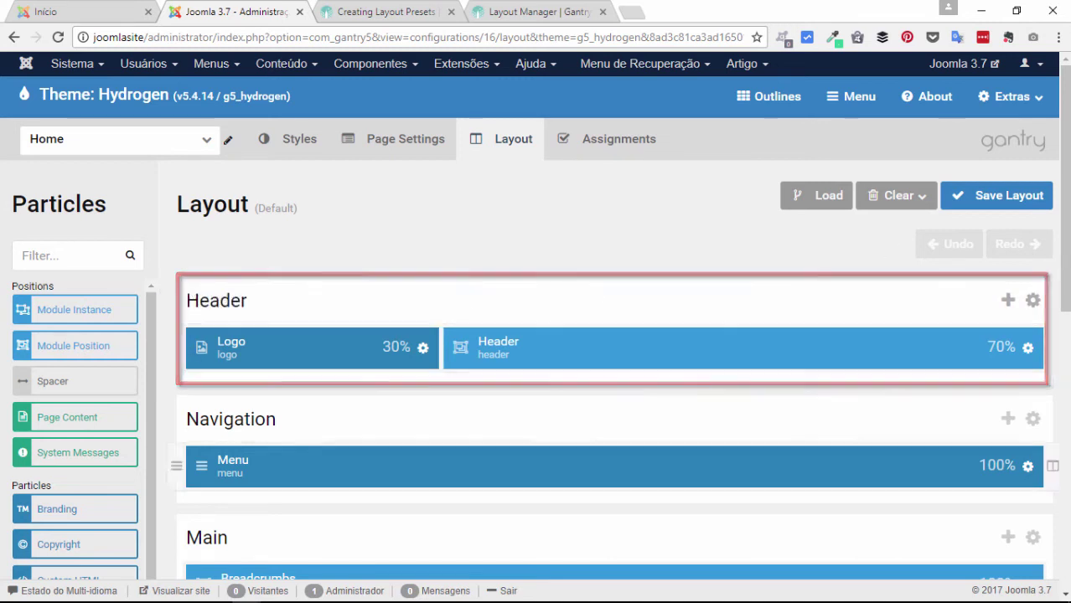
# - Return to home.yaml in PhpStorm and review the /top/ section with its dash and bracketed row of items
pyautogui.click(362, 595)
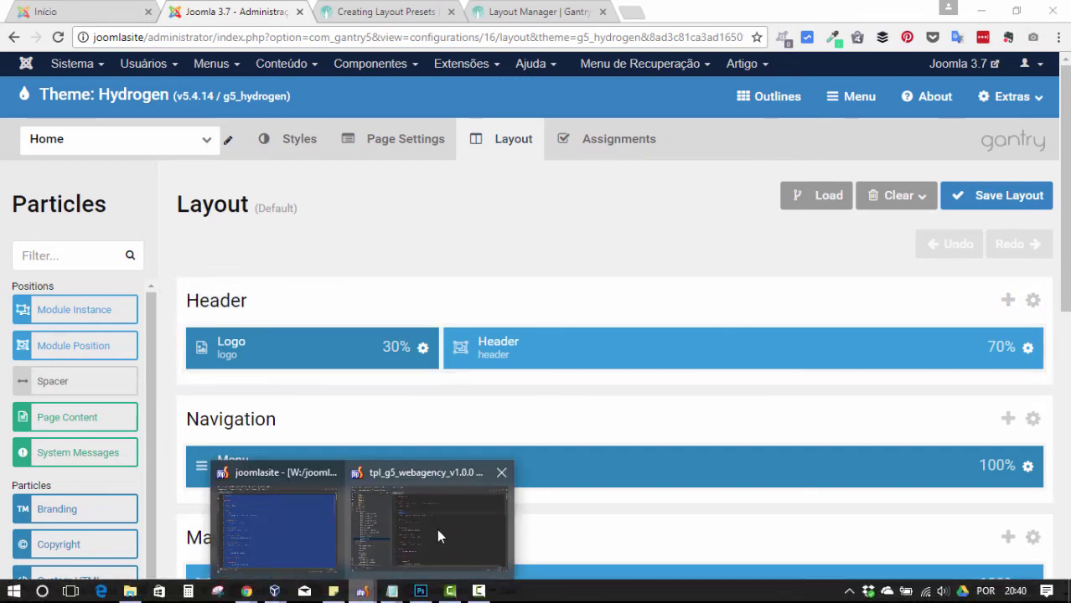
pyautogui.click(401, 521)
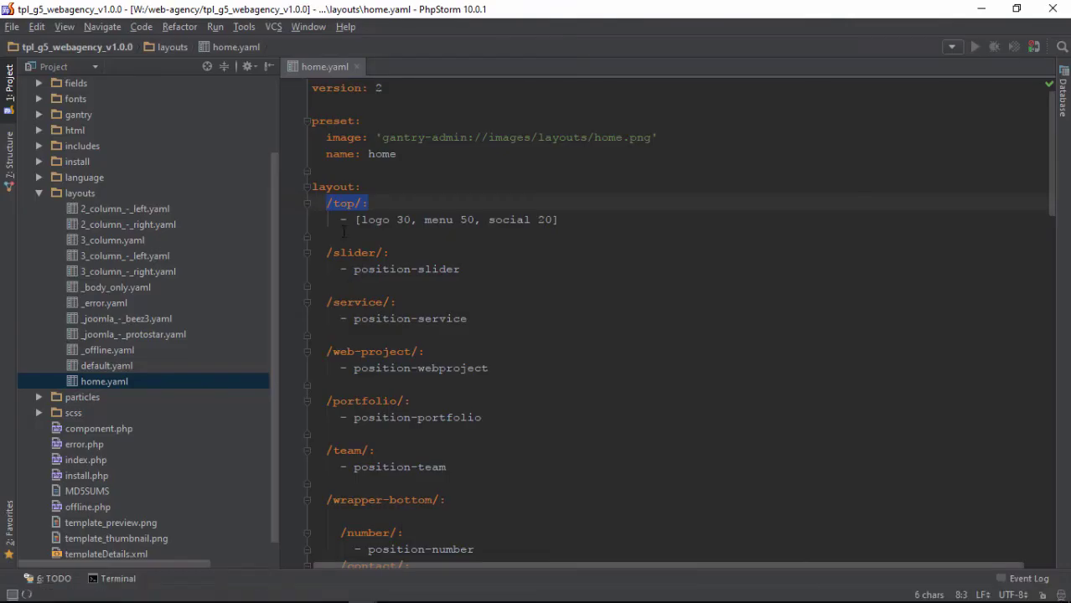
pyautogui.click(333, 204)
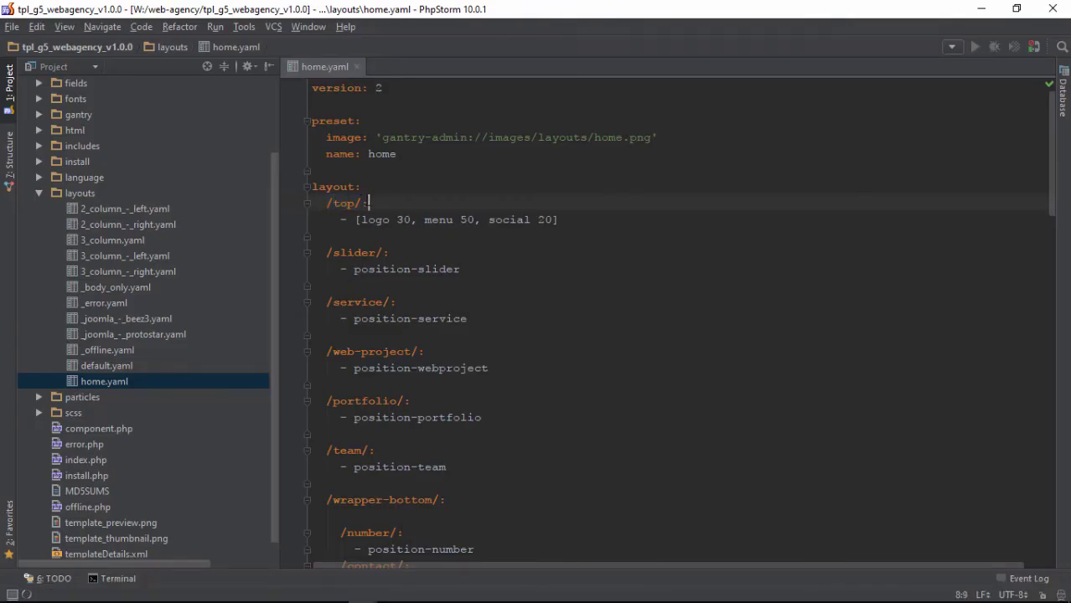
pyautogui.moveTo(368, 203); pyautogui.dragTo(327, 204)
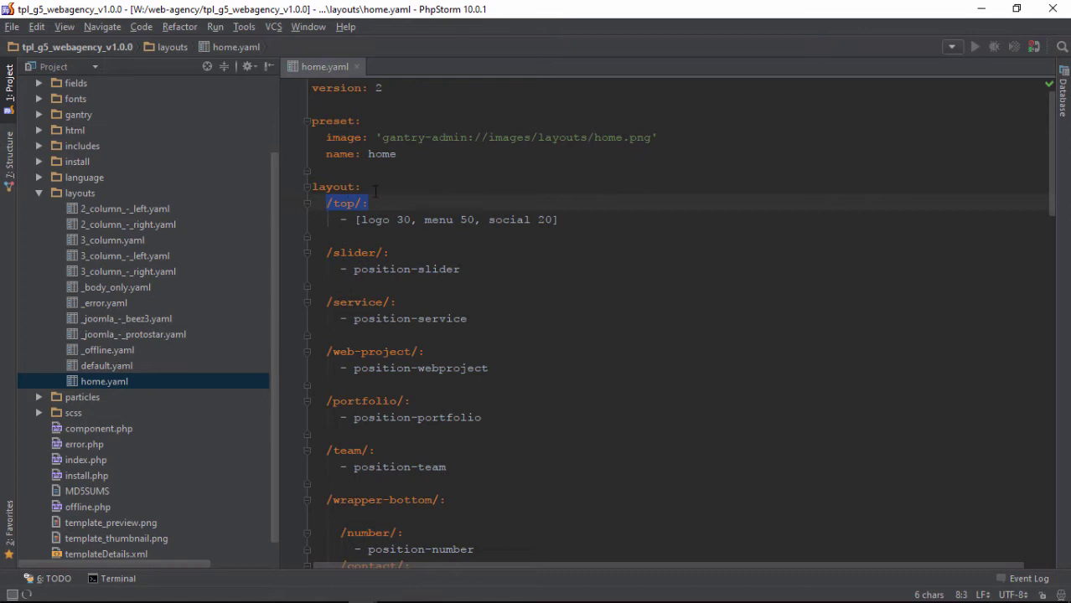
pyautogui.moveTo(336, 221); pyautogui.dragTo(346, 219)
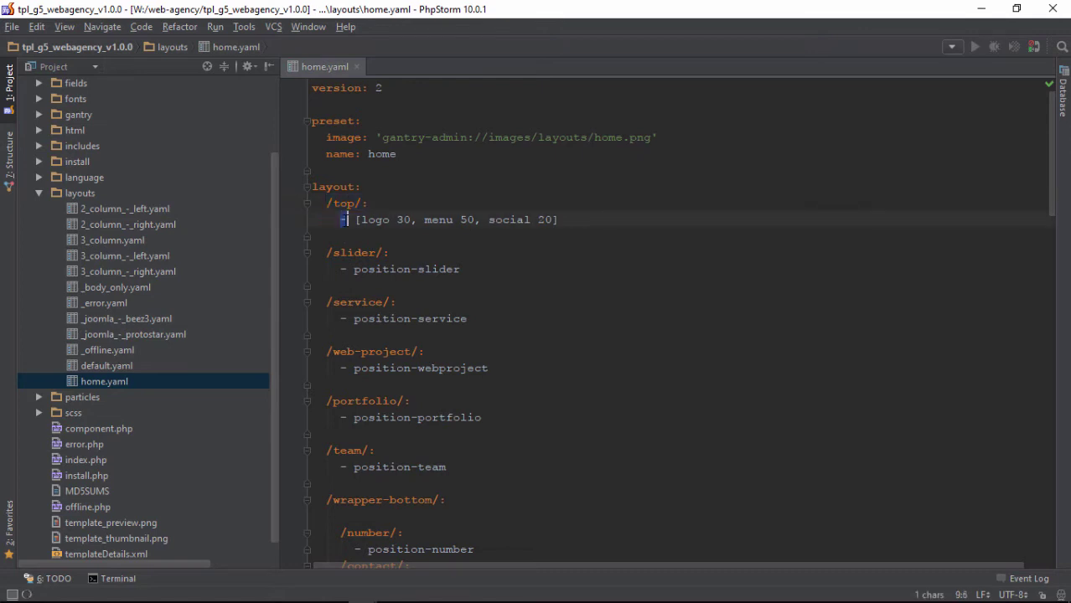
pyautogui.click(356, 220)
pyautogui.keyDown('shift'); pyautogui.click(563, 218); pyautogui.keyUp('shift')
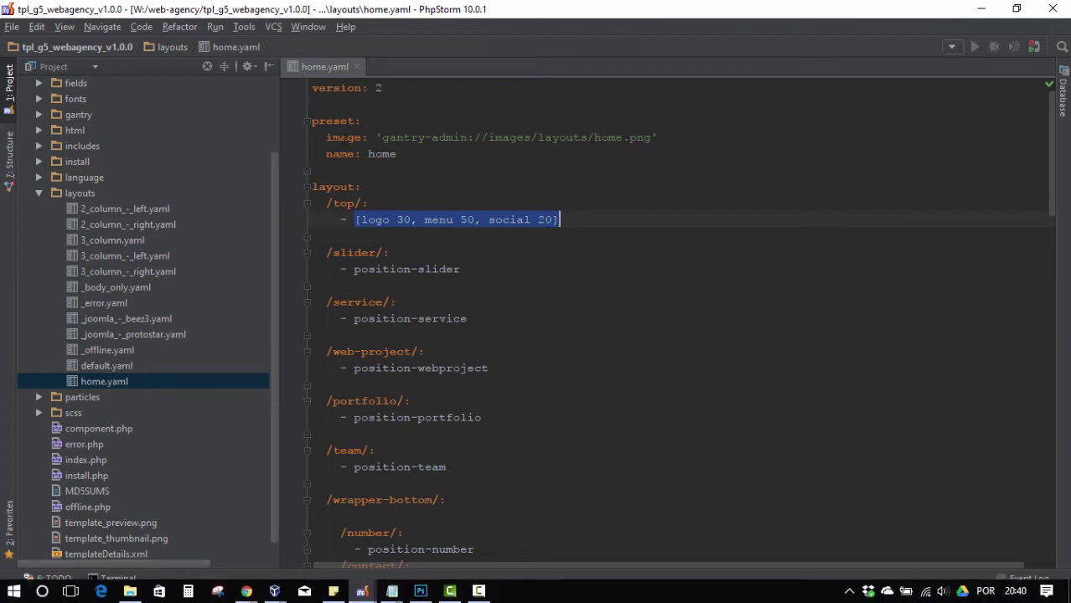
# - Examine the opening bracket and the item separators in the /top/ row
pyautogui.press('Up')
pyautogui.press('Home')
pyautogui.moveTo(355, 219); pyautogui.dragTo(362, 223)
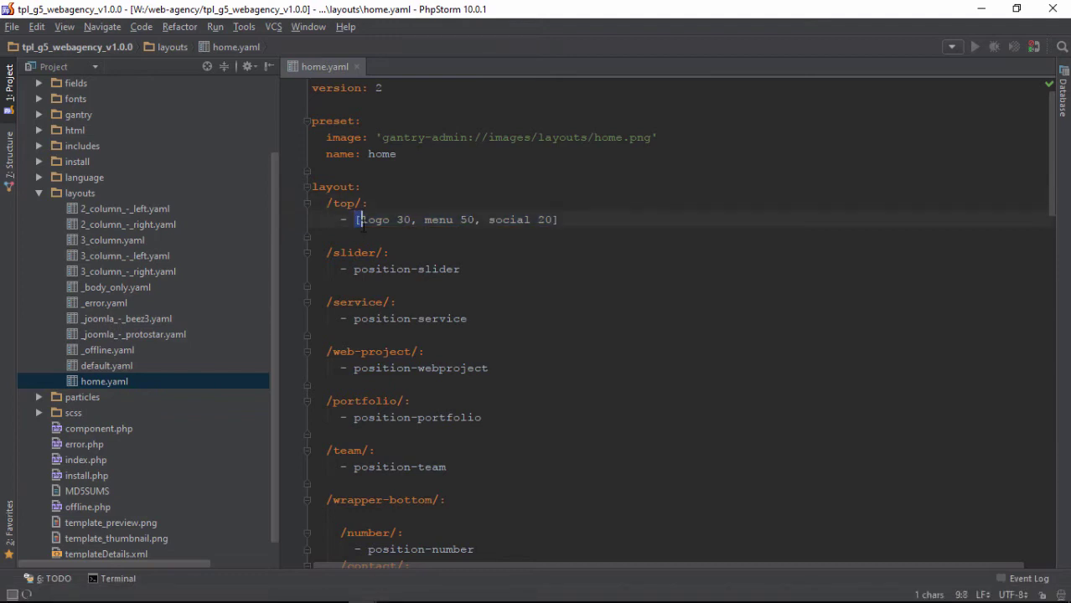
pyautogui.click(418, 220)
pyautogui.click(527, 219)
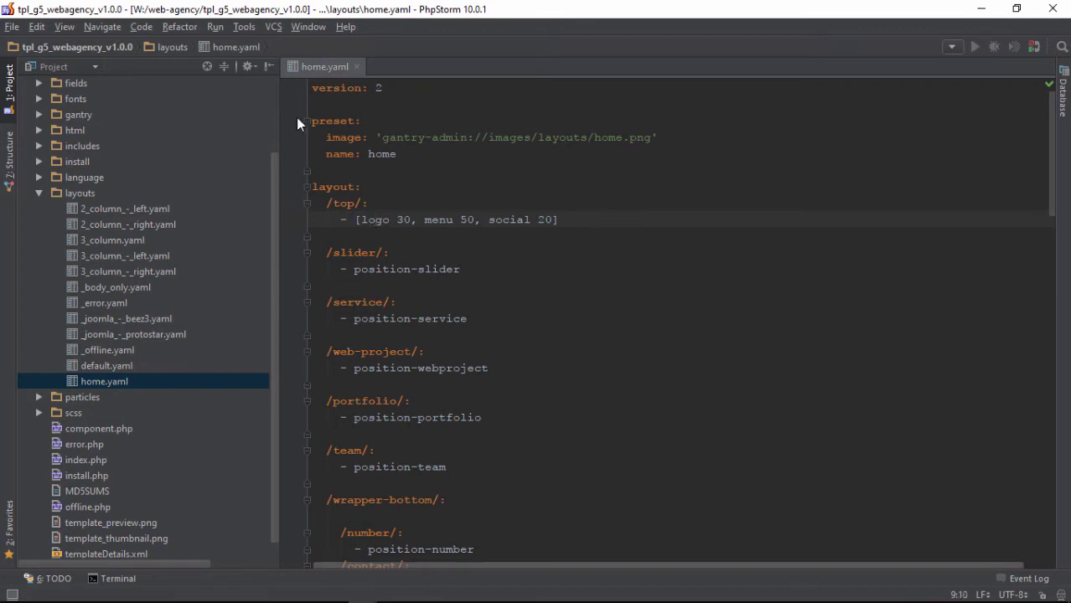
# - Examine the name and width of each item in the /top/ row: logo, menu and social
pyautogui.tripleClick(377, 219)
pyautogui.doubleClick(373, 221)
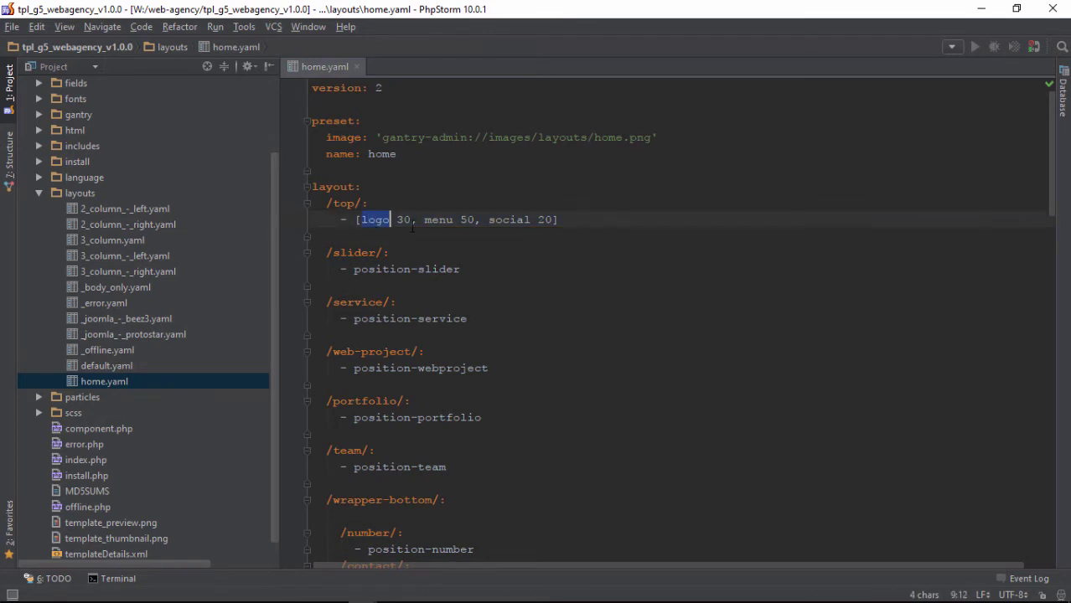
pyautogui.doubleClick(404, 219)
pyautogui.doubleClick(439, 220)
pyautogui.doubleClick(466, 219)
pyautogui.doubleClick(519, 220)
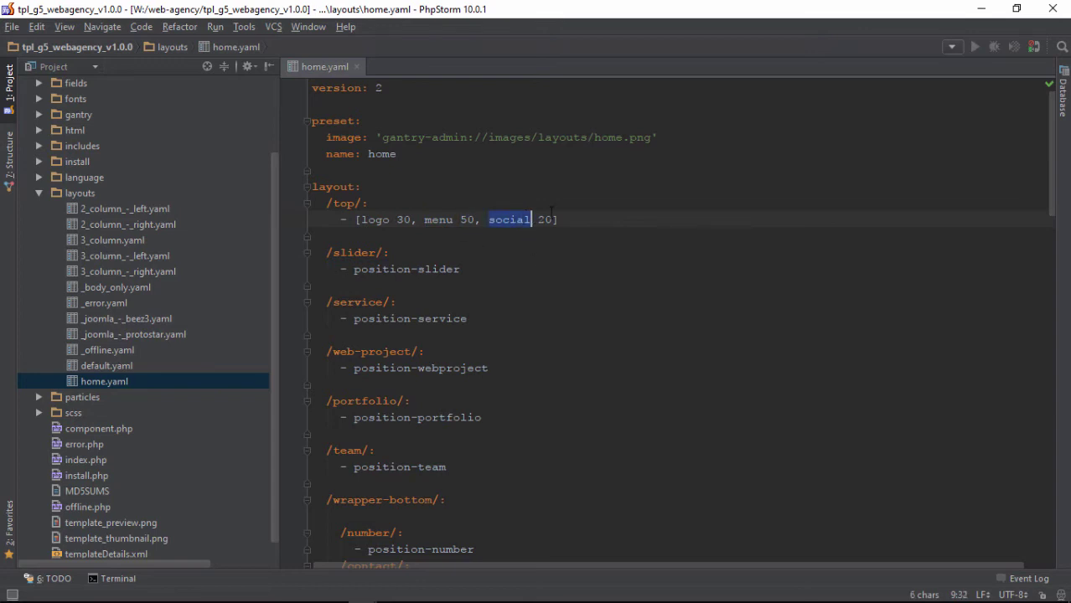
pyautogui.doubleClick(545, 219)
# - Switch to the Home outline's layout in Chrome and compare the Logo and Header widths in its Header section
pyautogui.moveTo(362, 591)
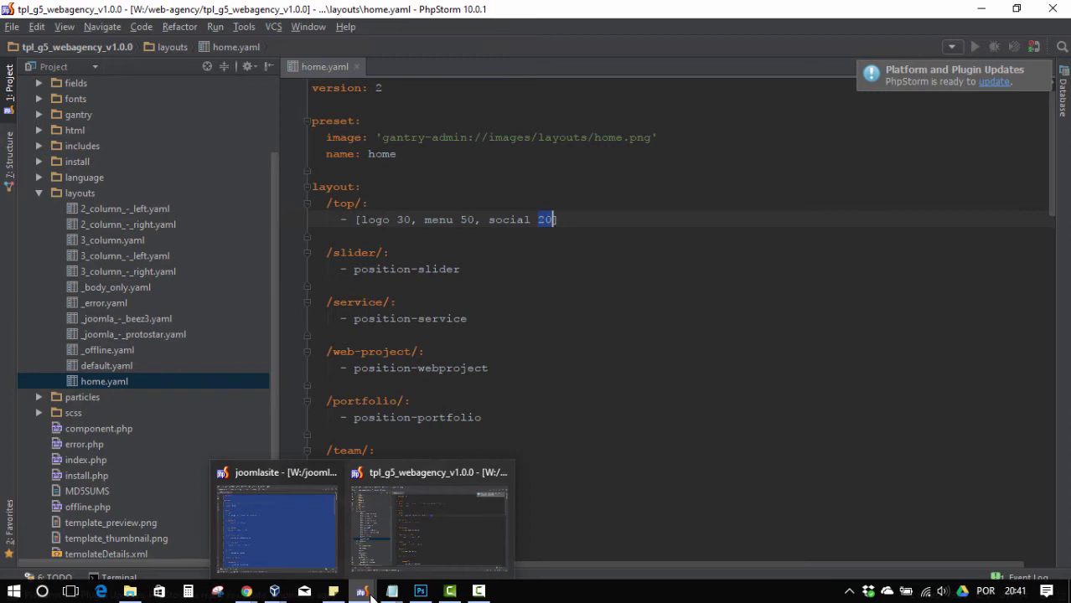
pyautogui.moveTo(246, 591)
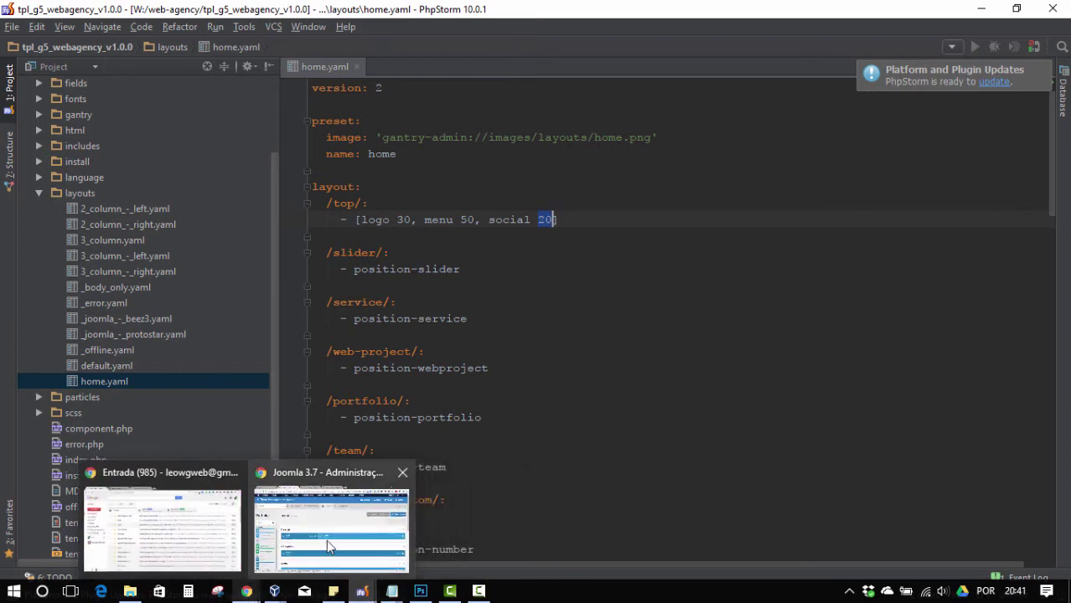
pyautogui.click(328, 545)
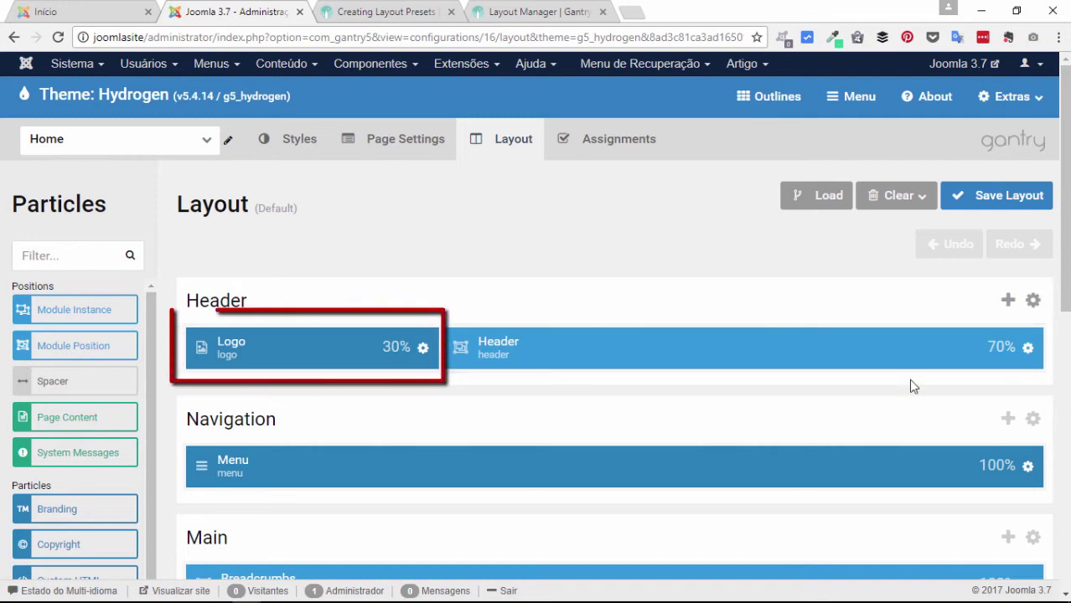
# - Return to home.yaml in PhpStorm and review the module positions under /slider/ and /service/
pyautogui.moveTo(361, 596)
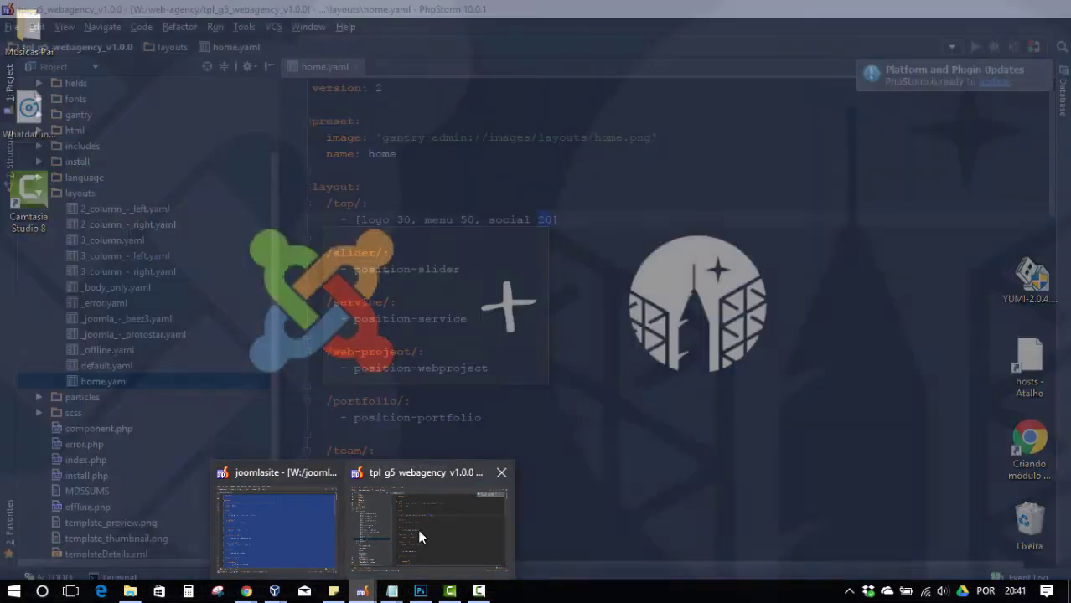
pyautogui.click(420, 537)
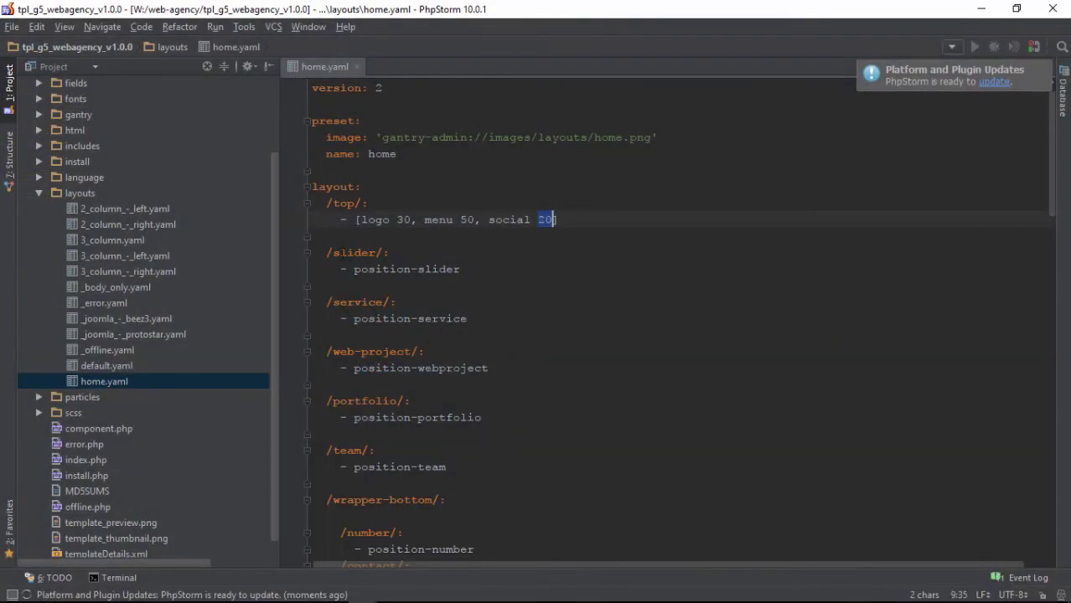
pyautogui.doubleClick(343, 252)
pyautogui.click(354, 269)
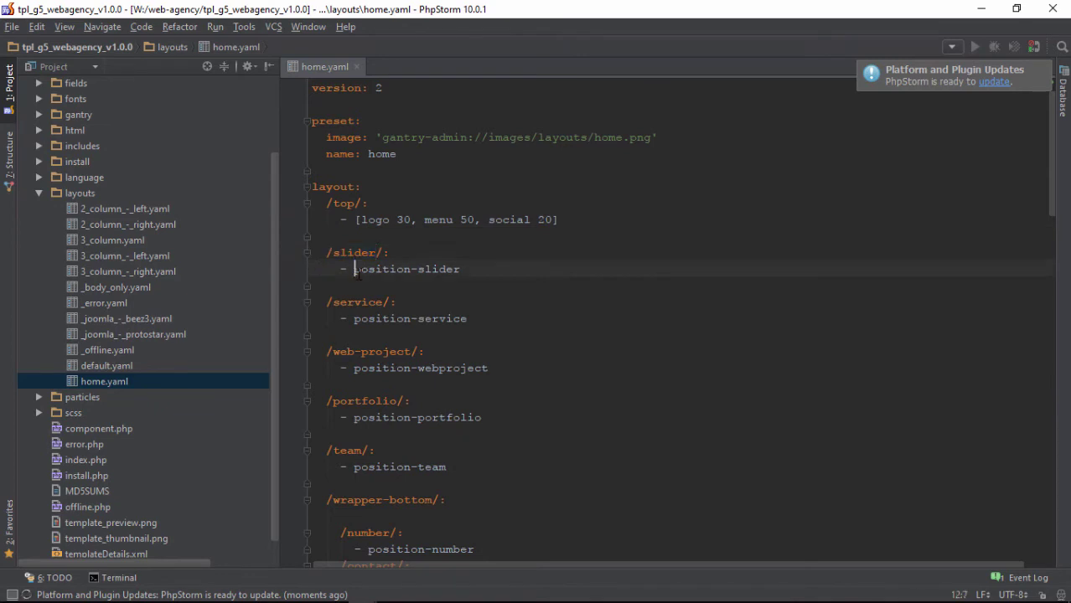
pyautogui.hotkey('shift', 'End')
pyautogui.moveTo(354, 318); pyautogui.dragTo(503, 318)
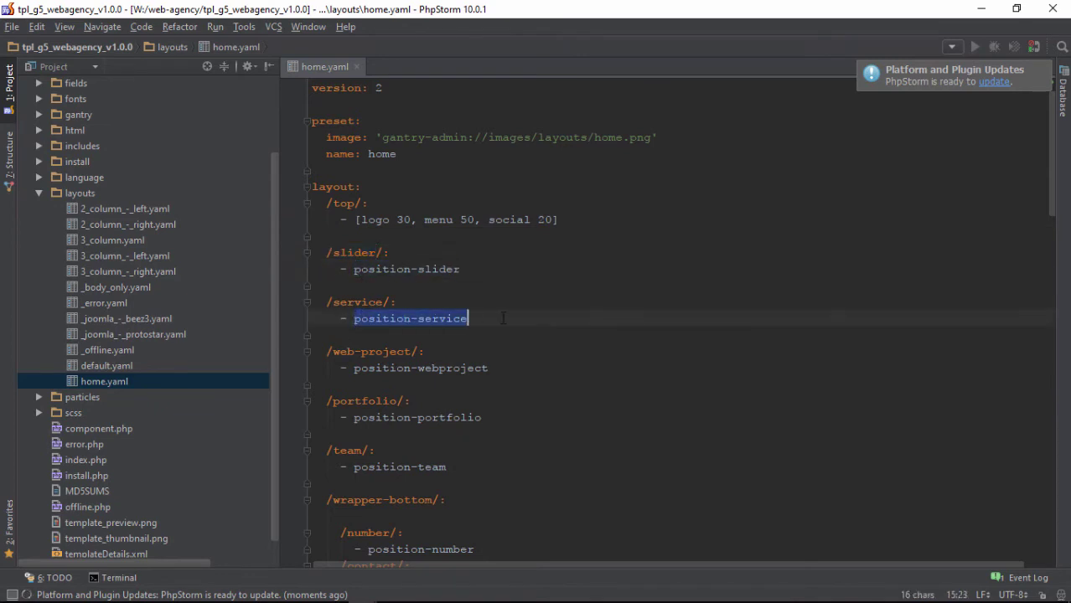
# - Review the social and logo particle names in the /top/ row
pyautogui.click(377, 220)
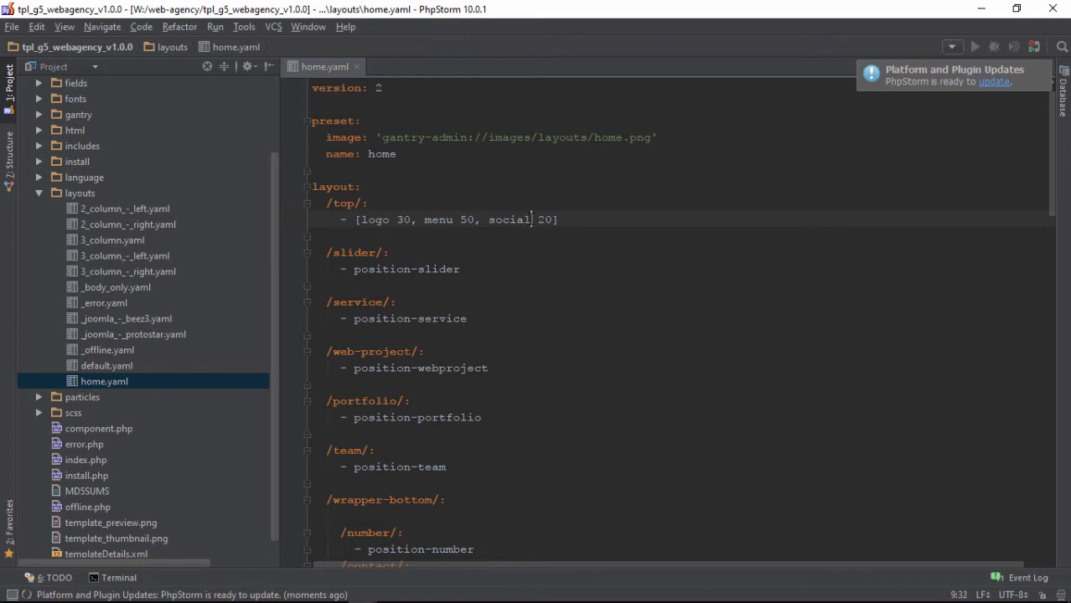
pyautogui.moveTo(531, 220); pyautogui.dragTo(488, 219)
pyautogui.click(369, 220)
pyautogui.doubleClick(369, 219)
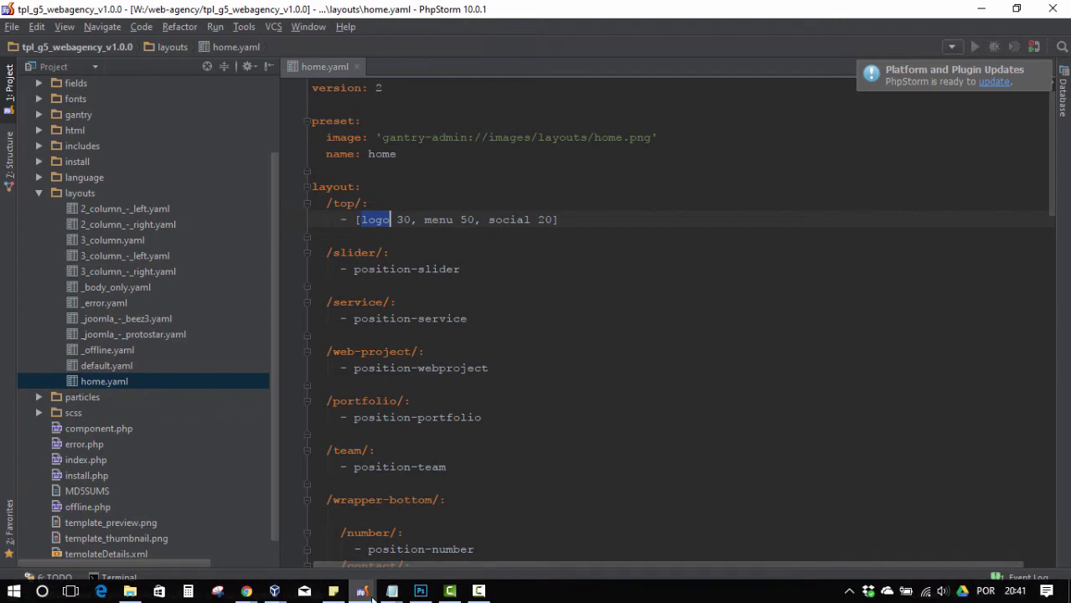
# - Switch to the Home outline's layout in Chrome and examine the list of available particles
pyautogui.click(362, 591)
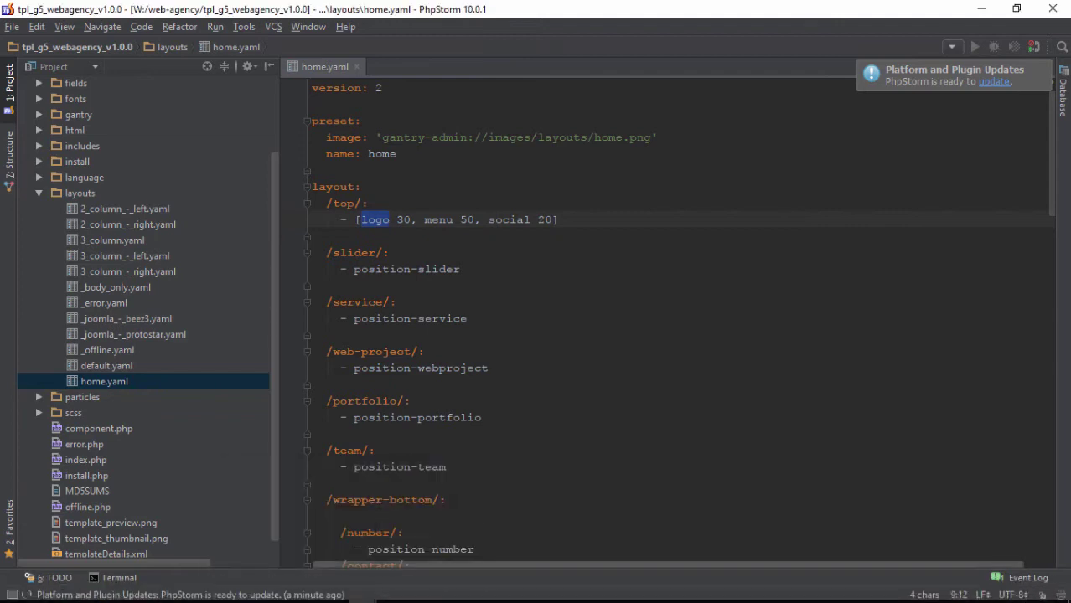
pyautogui.moveTo(249, 591)
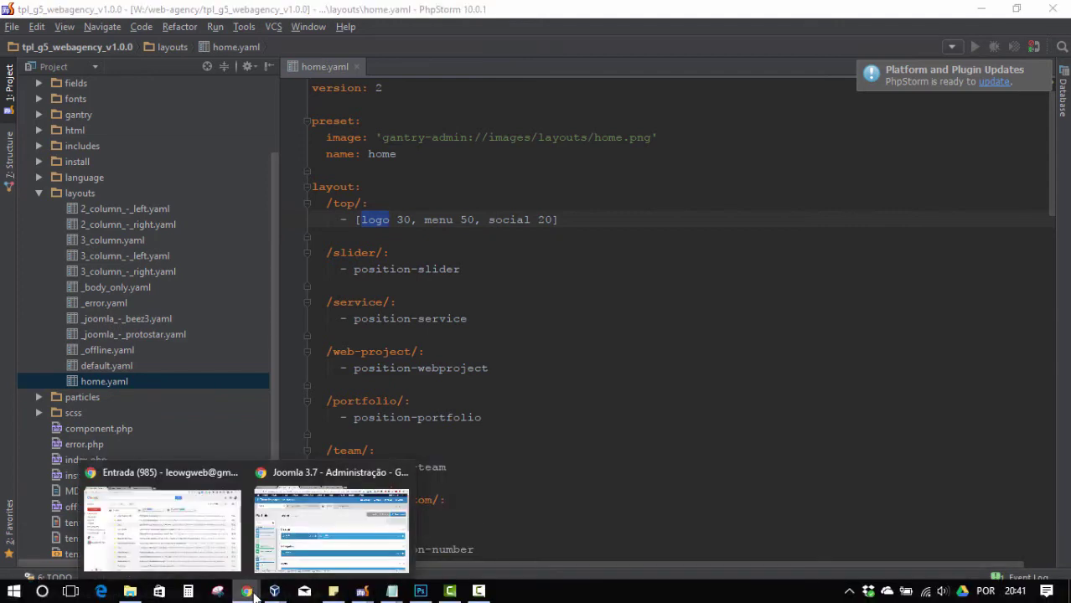
pyautogui.click(356, 512)
pyautogui.scroll(-2, 53, 339)
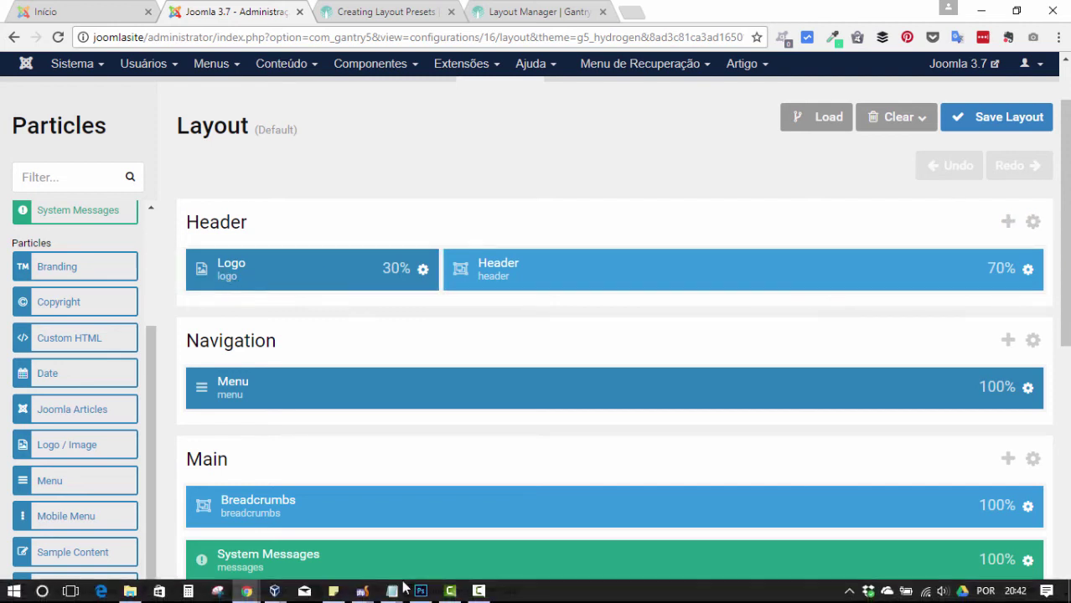
# - Return to home.yaml in PhpStorm, look over the layout sections and examine the position prefix of the /slider/ entry
pyautogui.moveTo(362, 591)
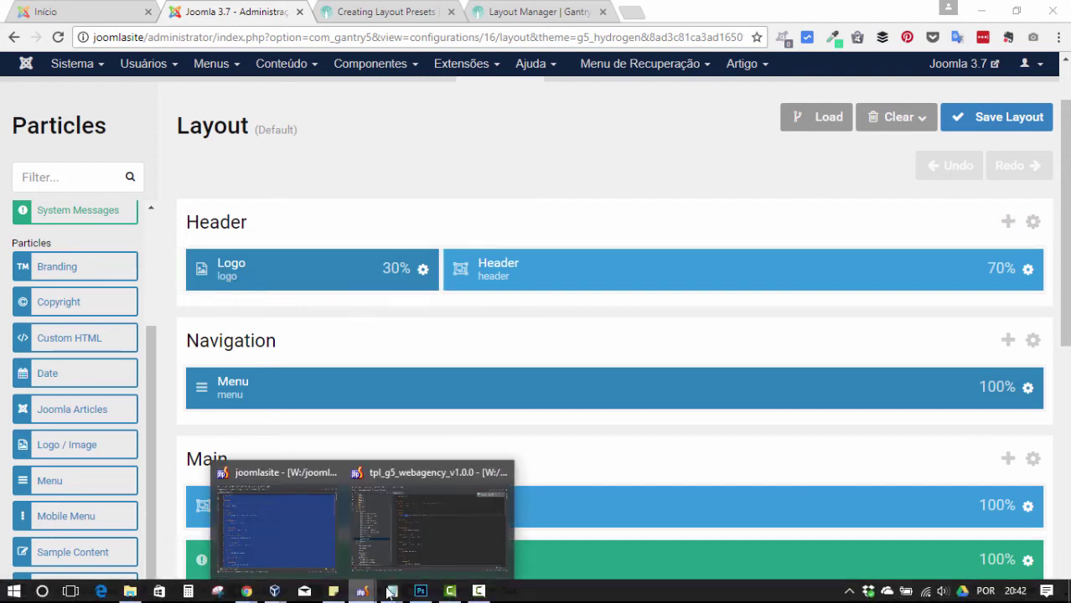
pyautogui.click(391, 525)
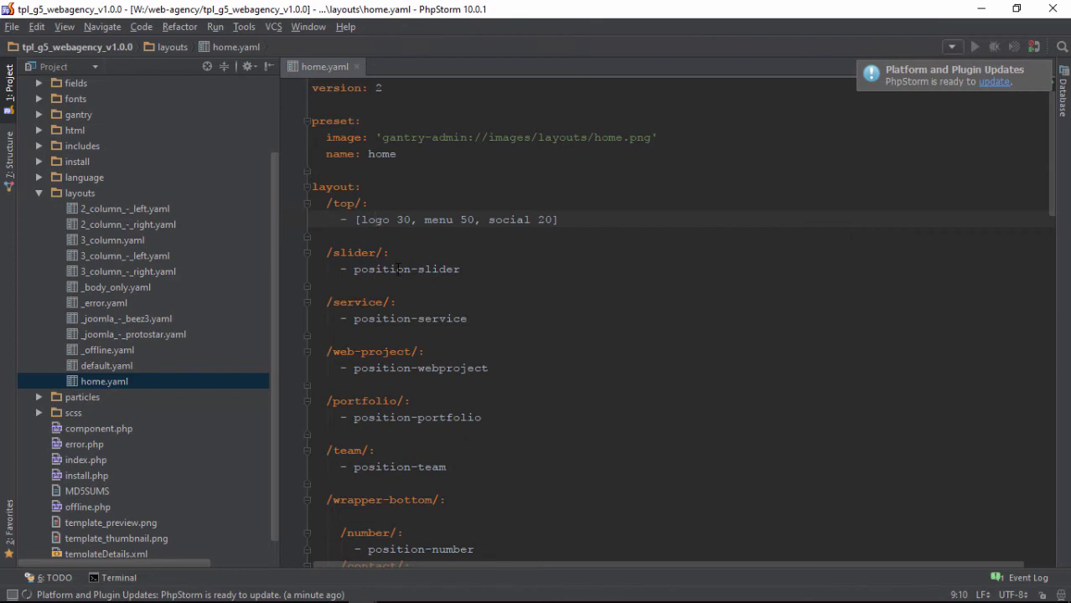
pyautogui.scroll(-3, 446, 319)
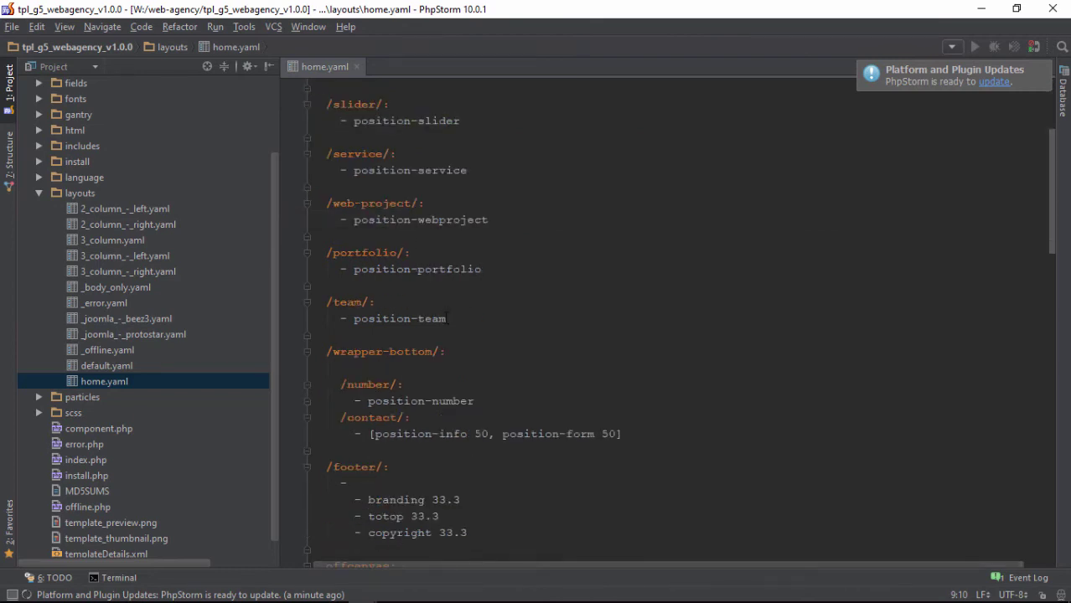
pyautogui.scroll(3, 409, 235)
pyautogui.scroll(-1, 388, 270)
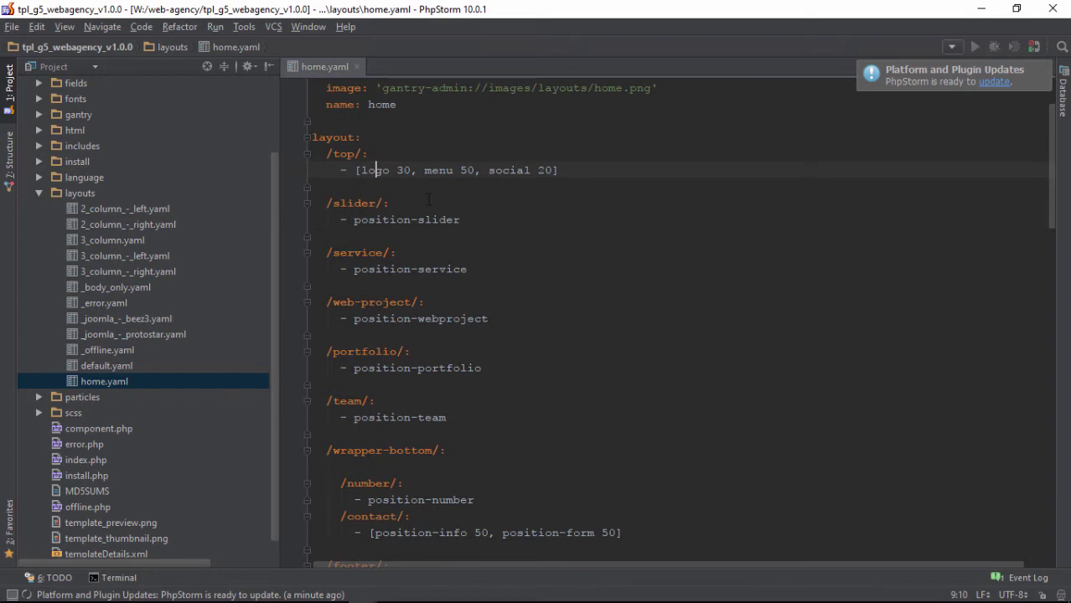
pyautogui.doubleClick(383, 218)
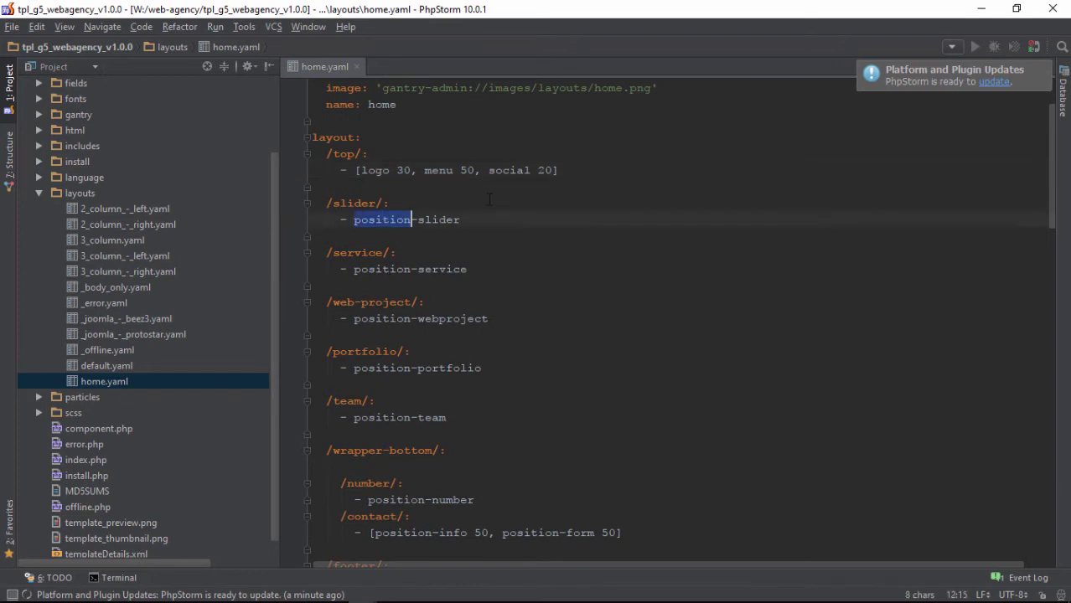
# - Compare the slider part of position-slider with the /slider/ section name in home.yaml
pyautogui.doubleClick(420, 220)
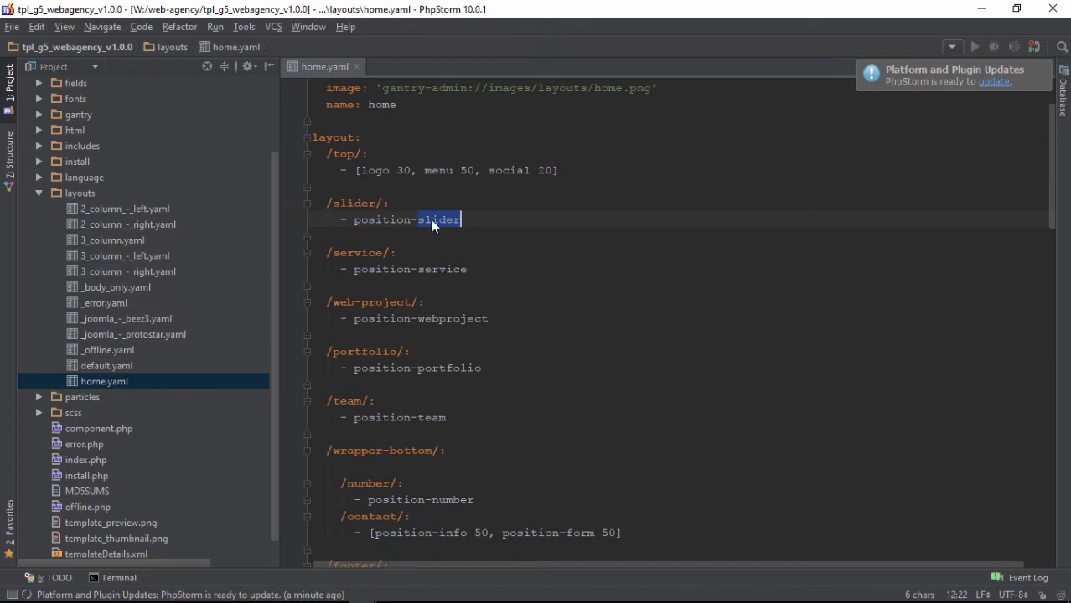
pyautogui.click(425, 220)
pyautogui.doubleClick(423, 219)
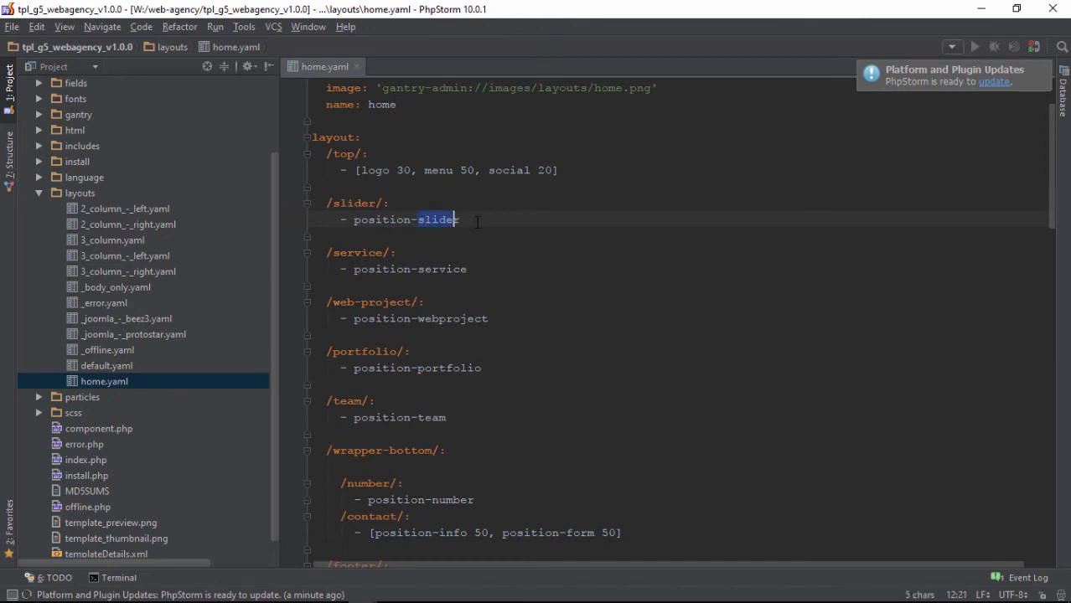
pyautogui.doubleClick(353, 203)
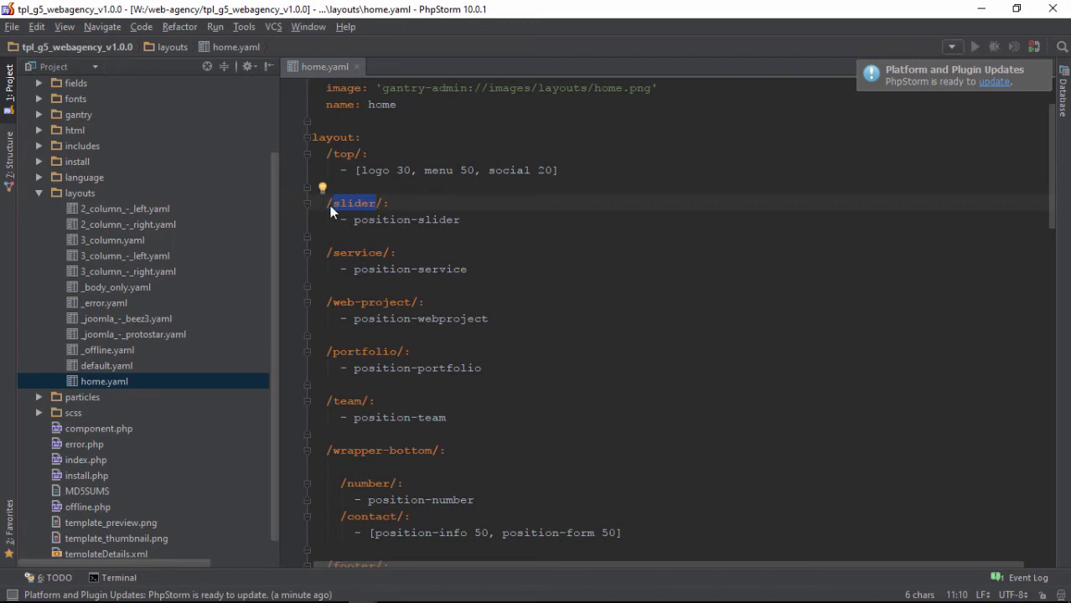
pyautogui.moveTo(360, 593)
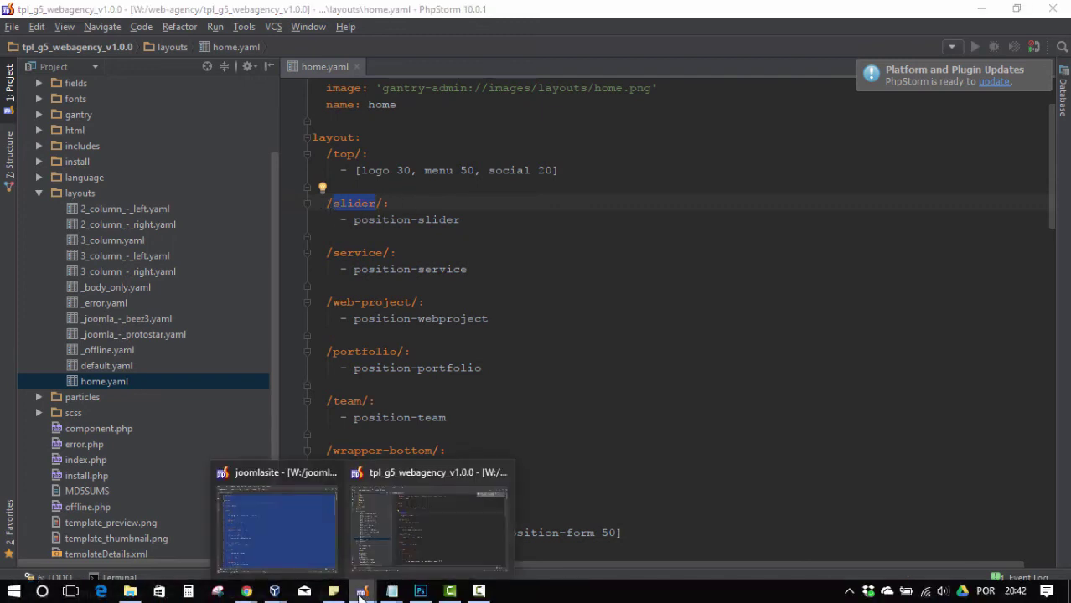
pyautogui.click(432, 220)
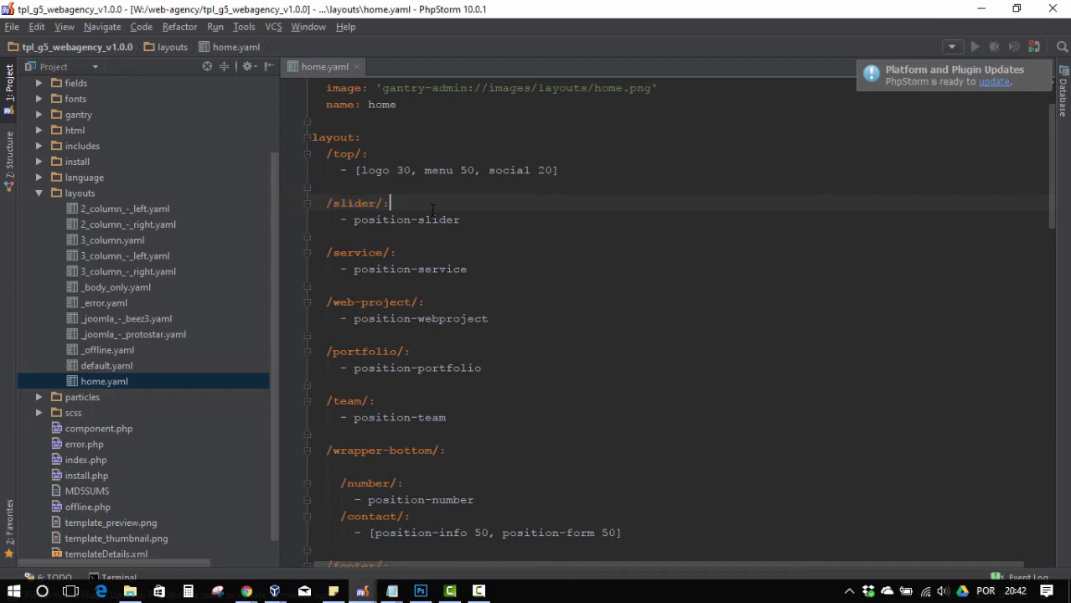
pyautogui.doubleClick(433, 219)
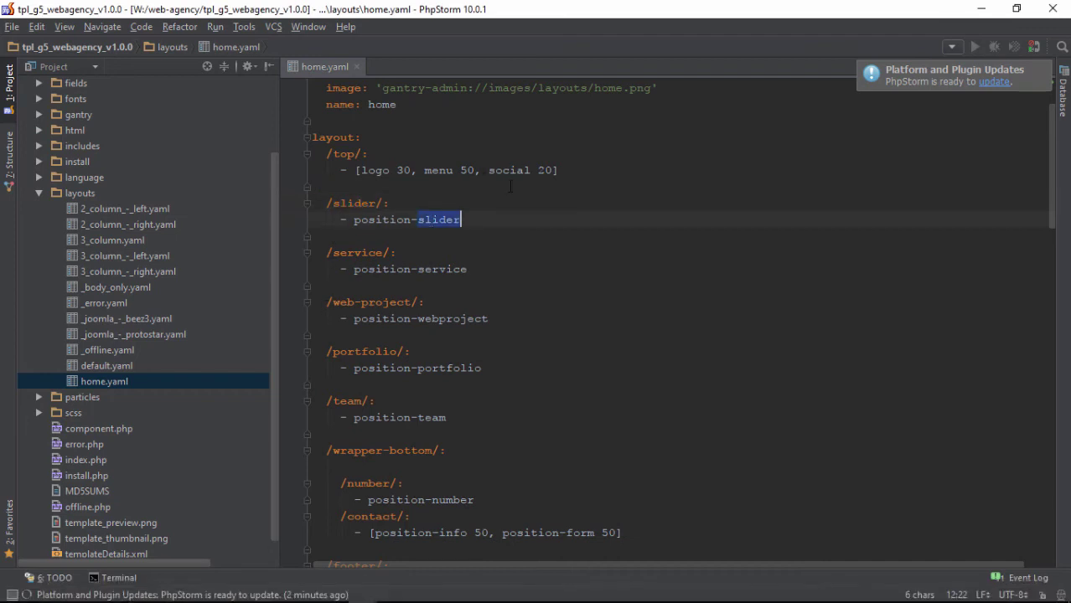
# - Review the /service/, /portfolio/, /team/ and /wrapper-bottom/ section names in the layout block
pyautogui.scroll(-2, 587, 318)
pyautogui.doubleClick(358, 153)
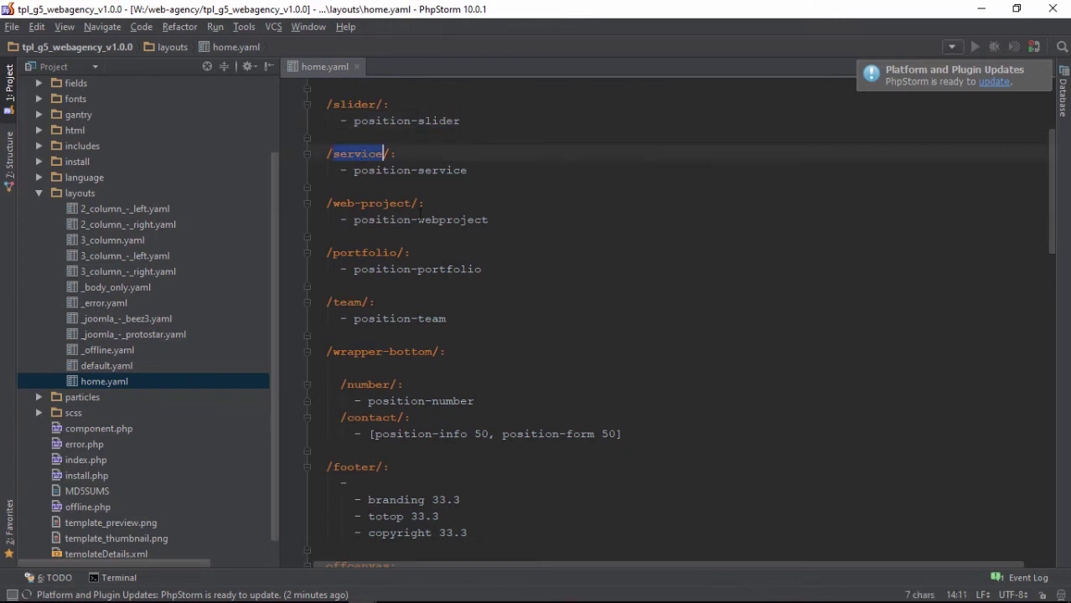
pyautogui.click(340, 184)
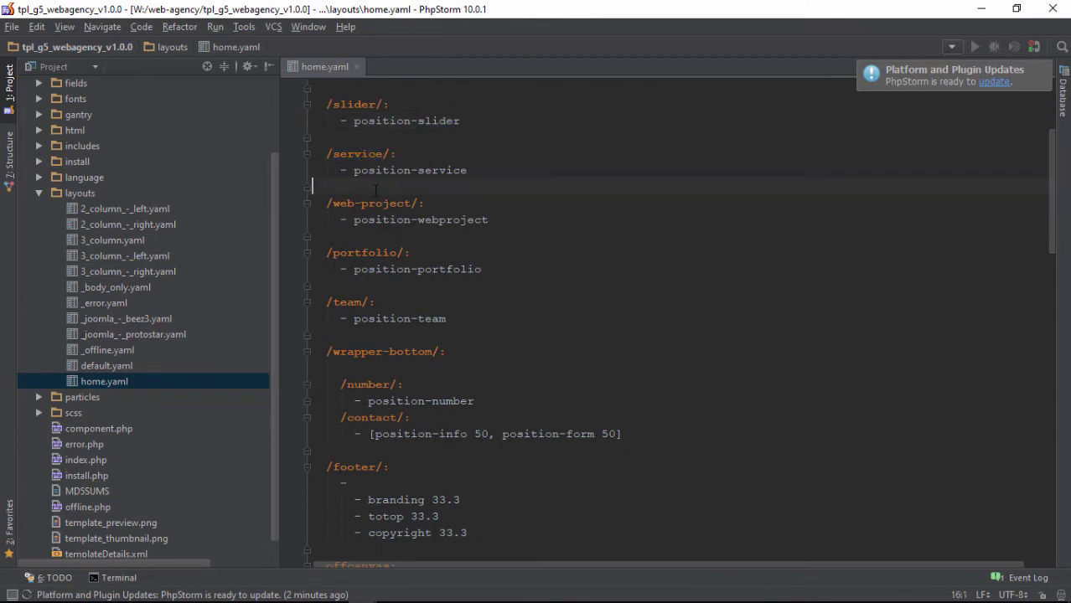
pyautogui.doubleClick(357, 251)
pyautogui.doubleClick(352, 303)
pyautogui.scroll(-3, 485, 252)
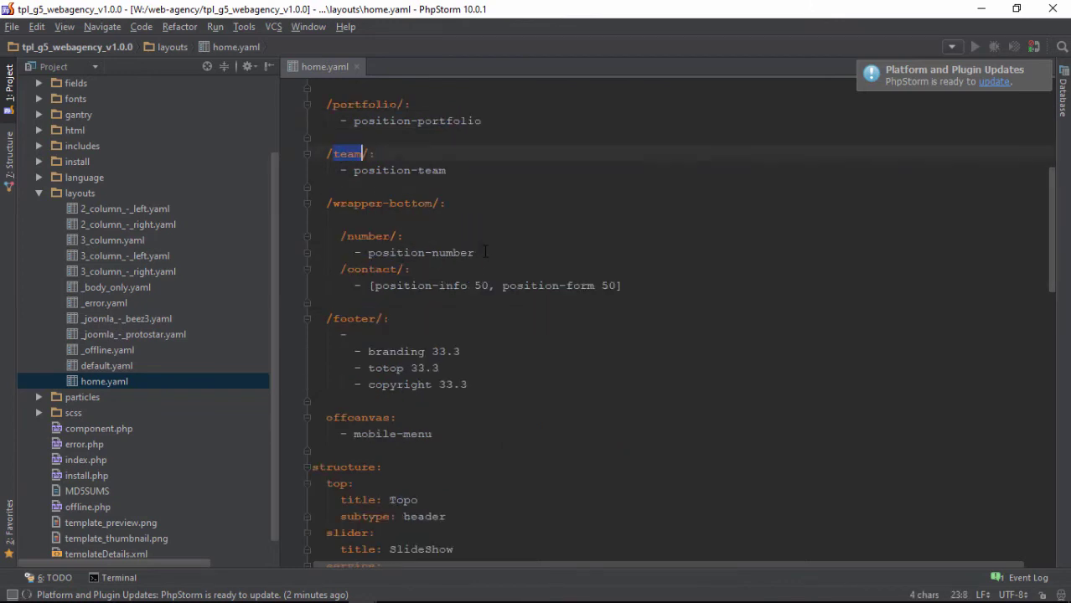
pyautogui.moveTo(326, 203); pyautogui.dragTo(494, 203)
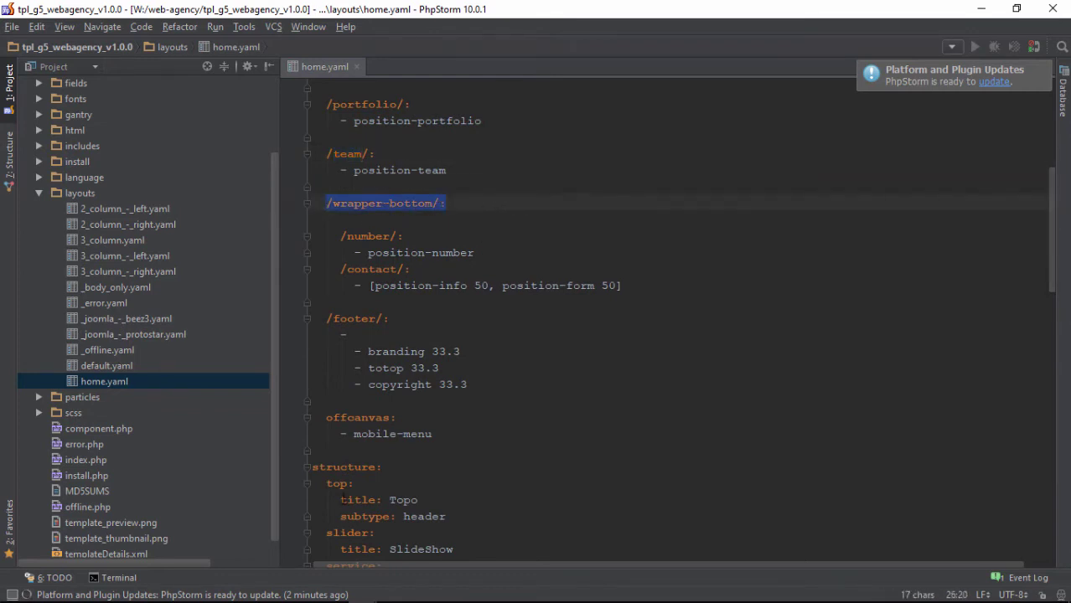
# - Switch to the home-page-desktop2.psd mockup in Photoshop and examine its page sections from the header down to the contact area
pyautogui.click(421, 591)
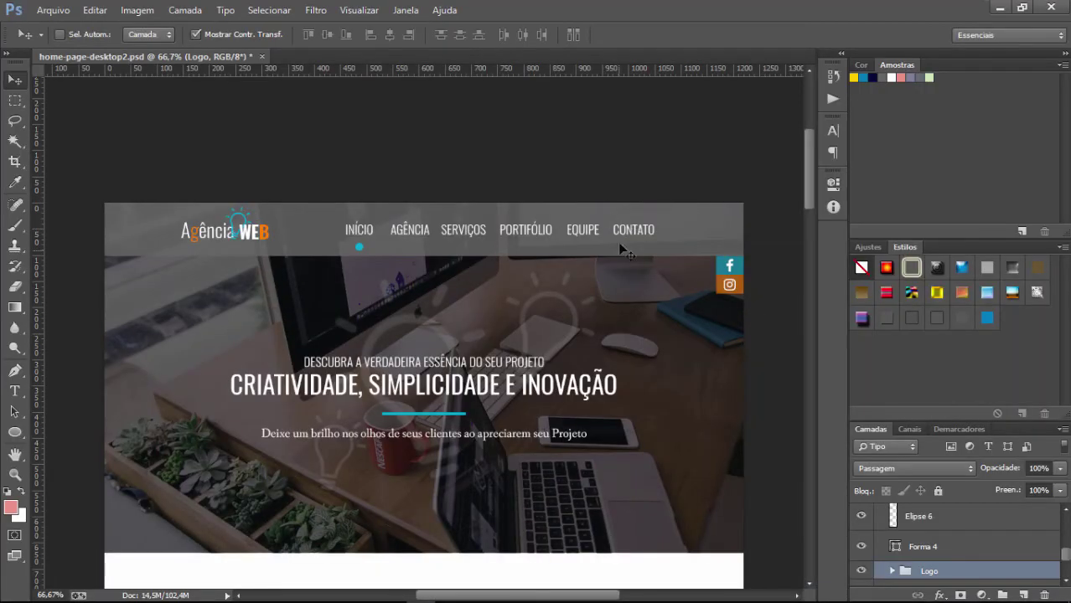
pyautogui.scroll(-5, 662, 251)
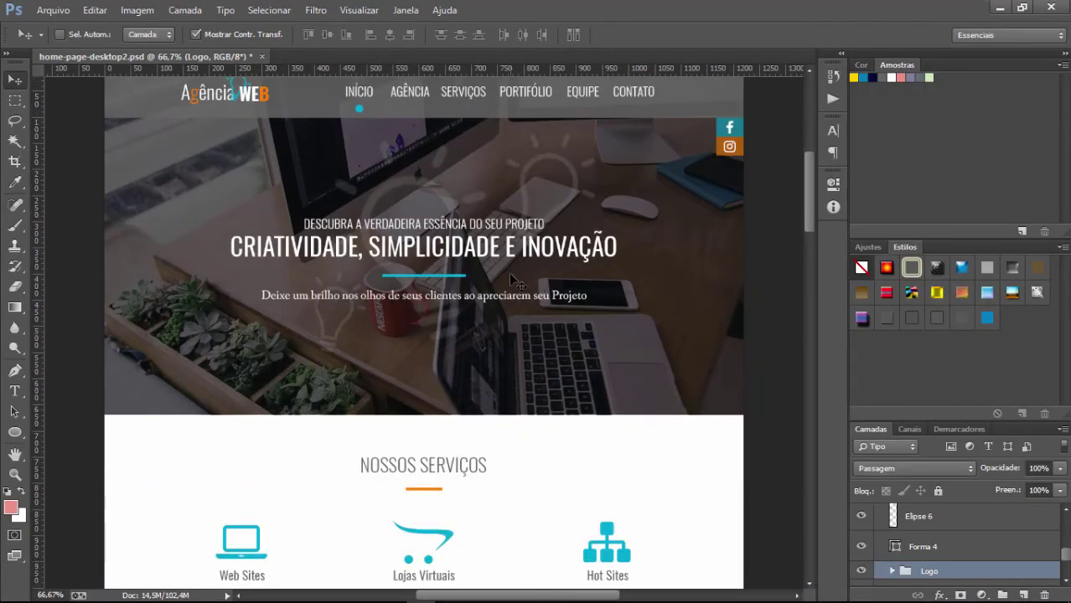
pyautogui.scroll(-12, 515, 280)
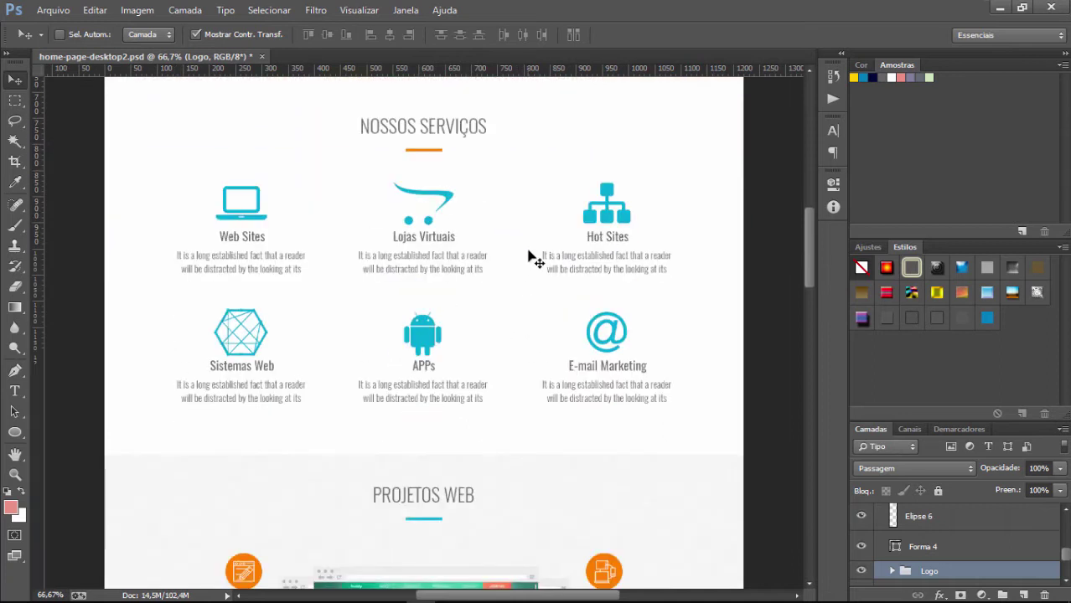
pyautogui.scroll(-7, 544, 252)
pyautogui.scroll(3, 503, 234)
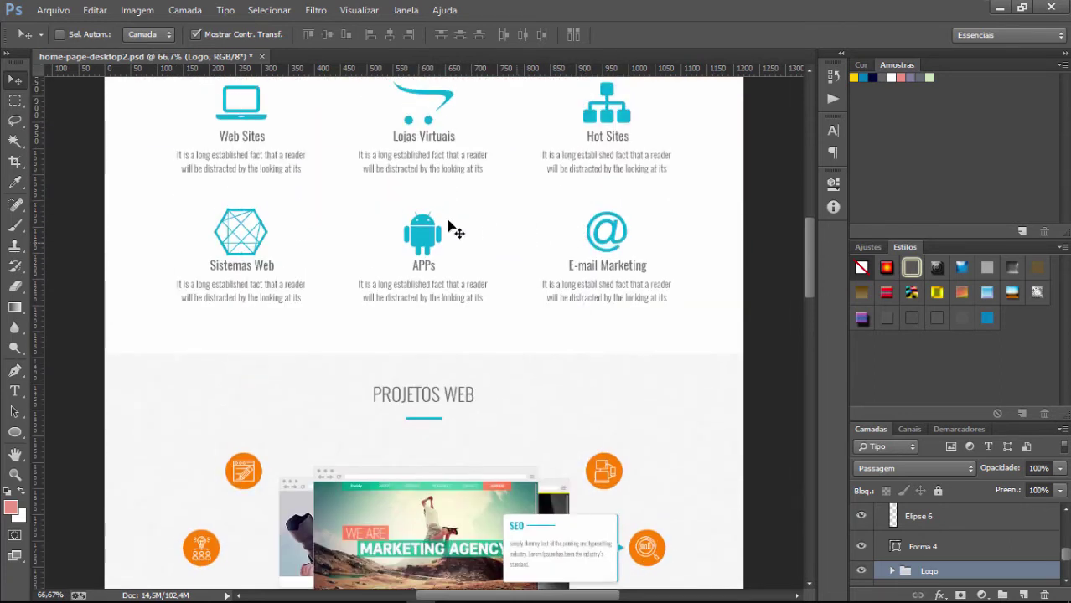
pyautogui.scroll(2, 457, 232)
pyautogui.scroll(-7, 570, 243)
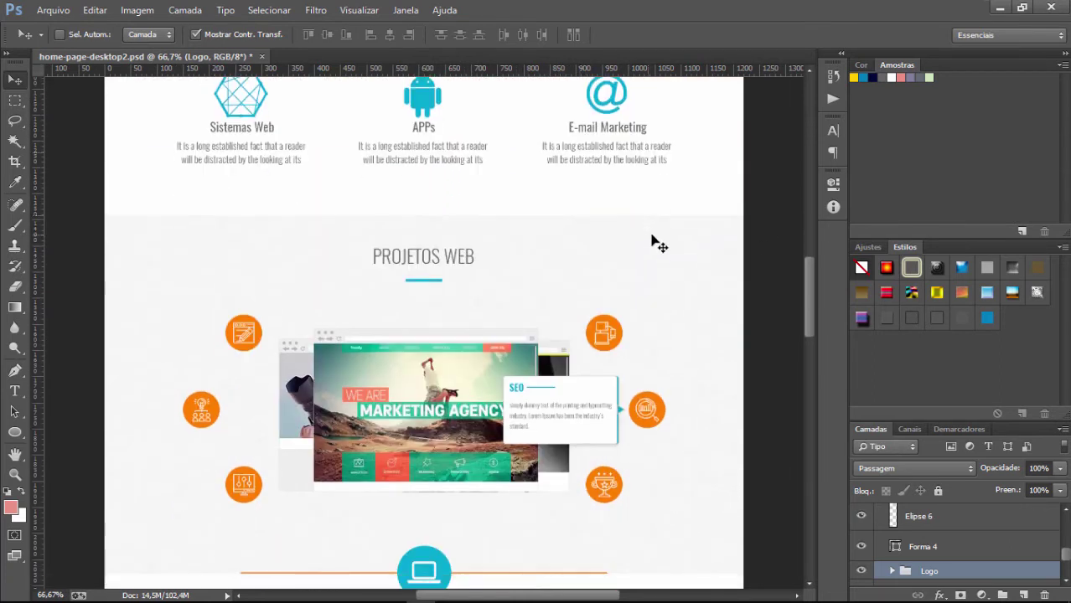
pyautogui.scroll(-9, 519, 251)
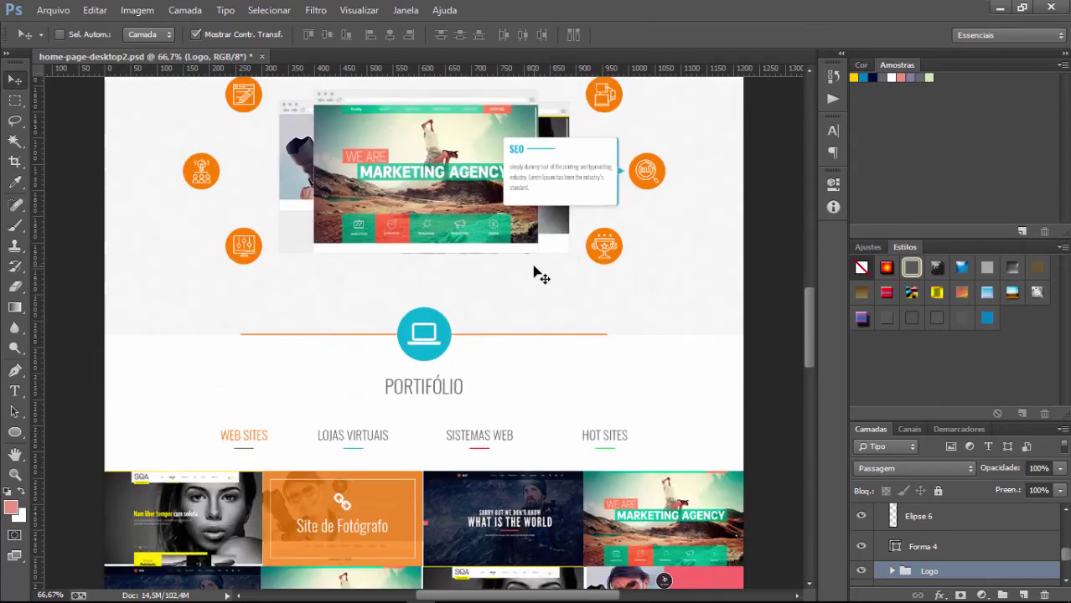
pyautogui.scroll(-8, 569, 264)
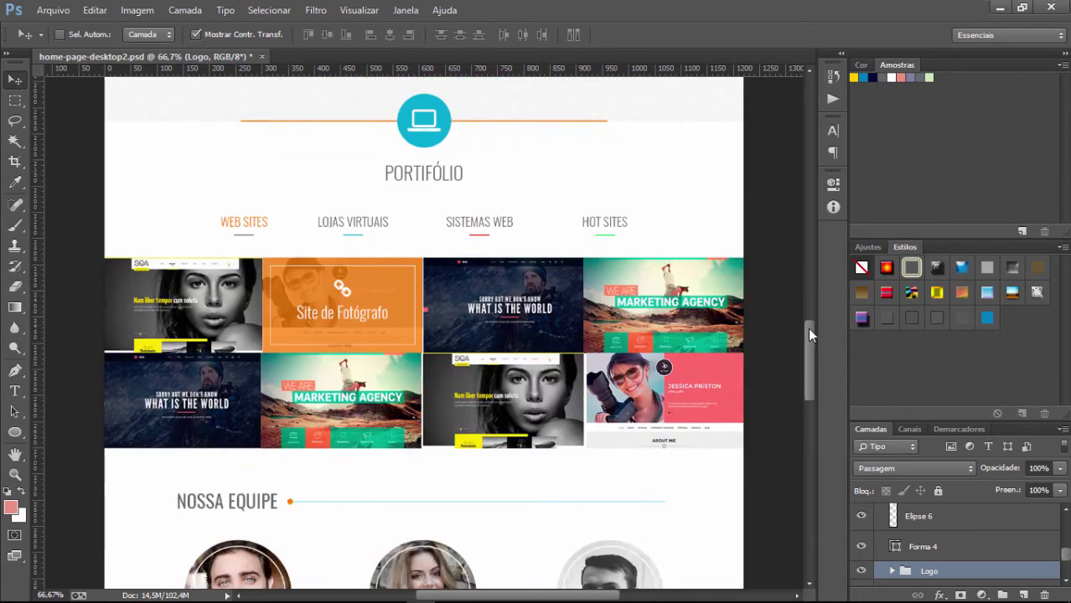
pyautogui.moveTo(808, 335); pyautogui.dragTo(823, 419)
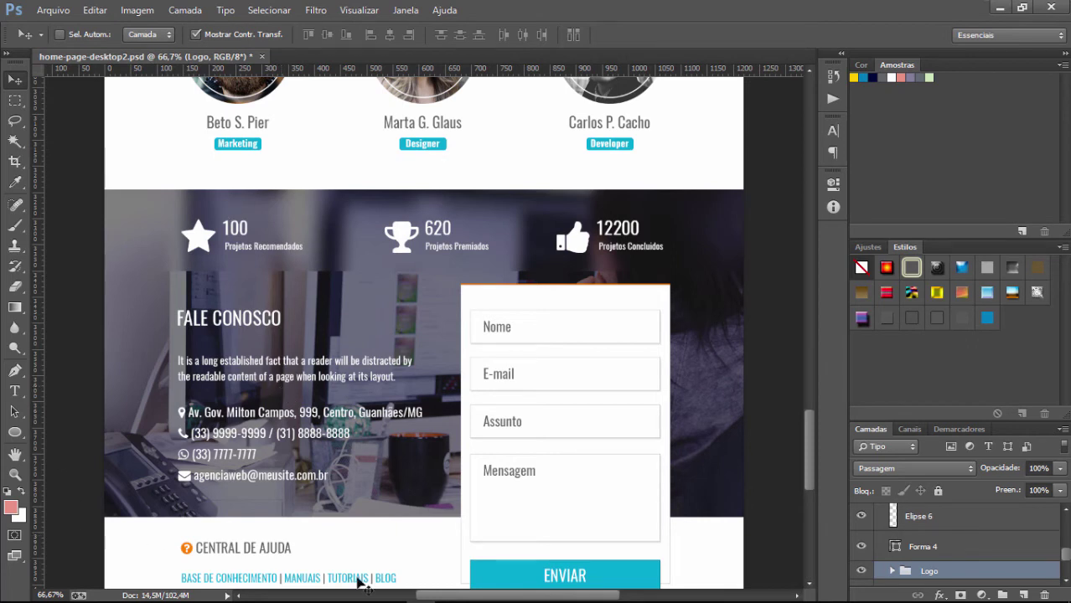
# - Check /wrapper-bottom/ in home.yaml in PhpStorm, and switch to the Gantry layout page in Chrome to examine its sections
pyautogui.moveTo(354, 593)
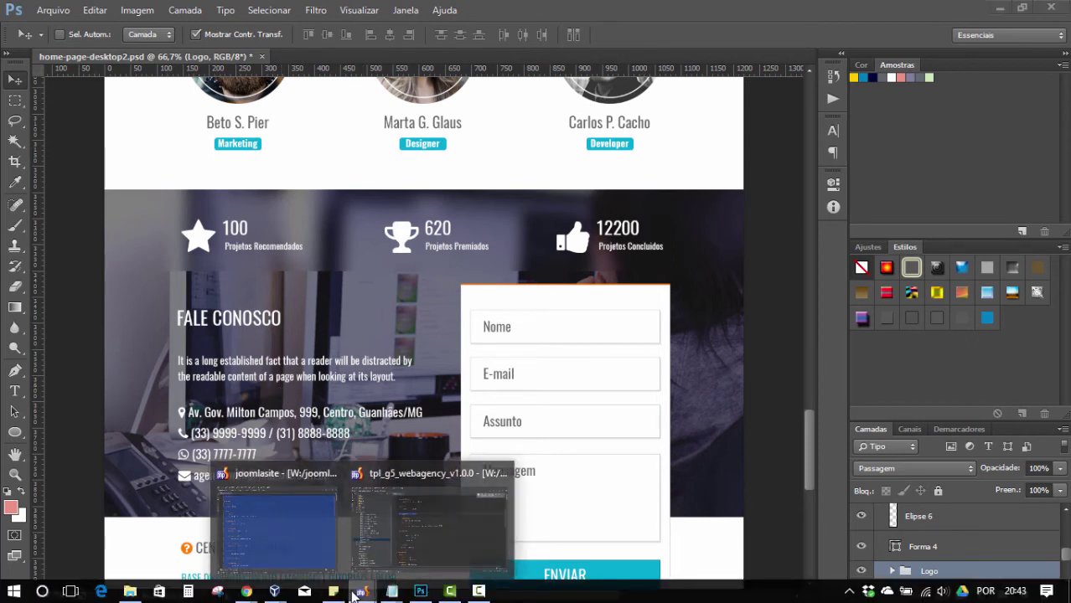
pyautogui.click(428, 524)
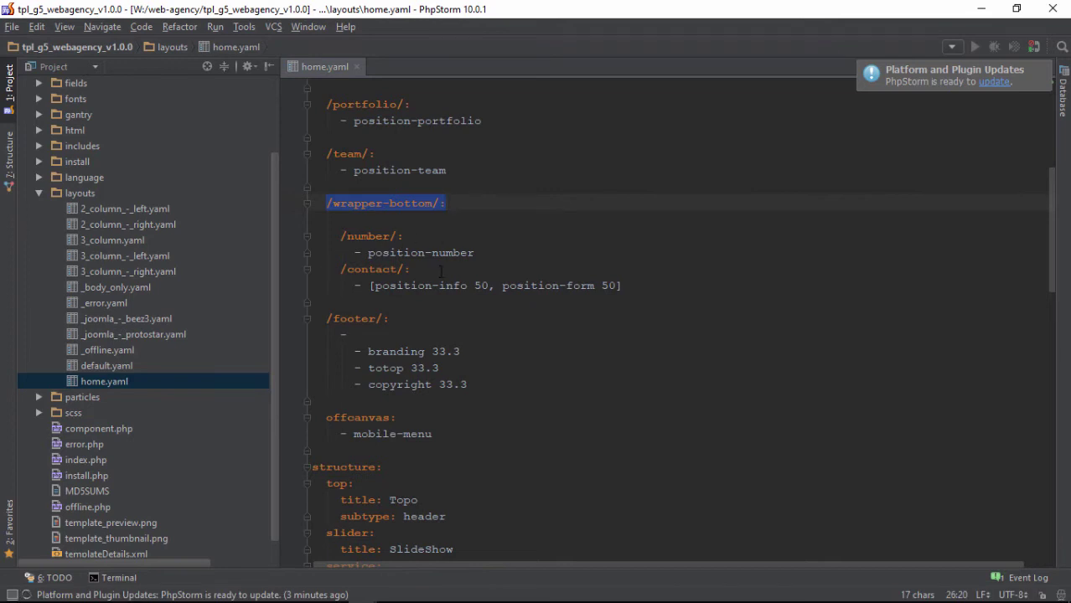
pyautogui.moveTo(362, 592)
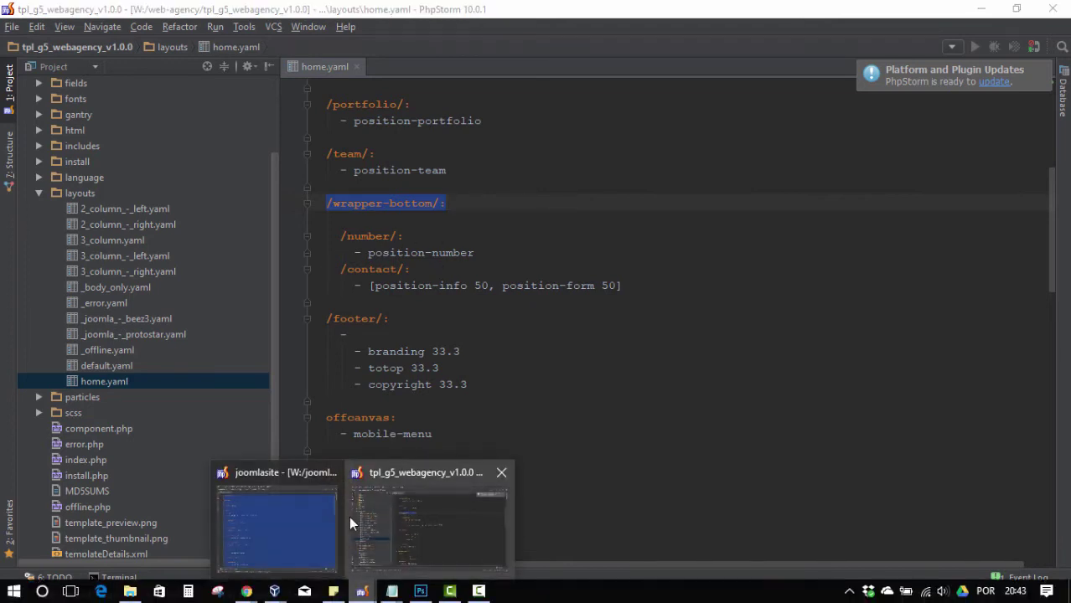
pyautogui.moveTo(246, 591)
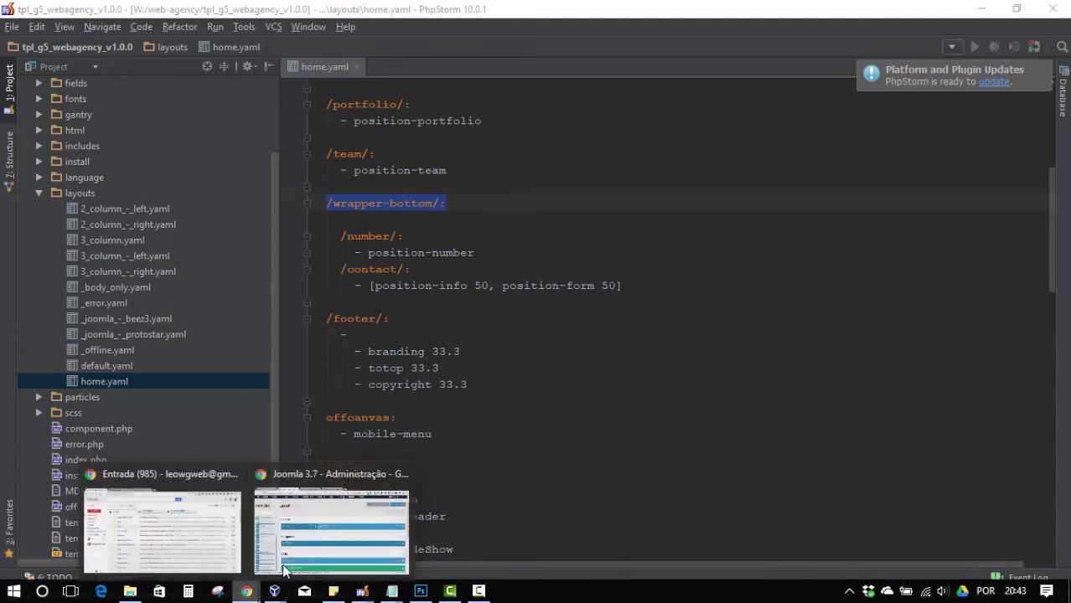
pyautogui.click(343, 532)
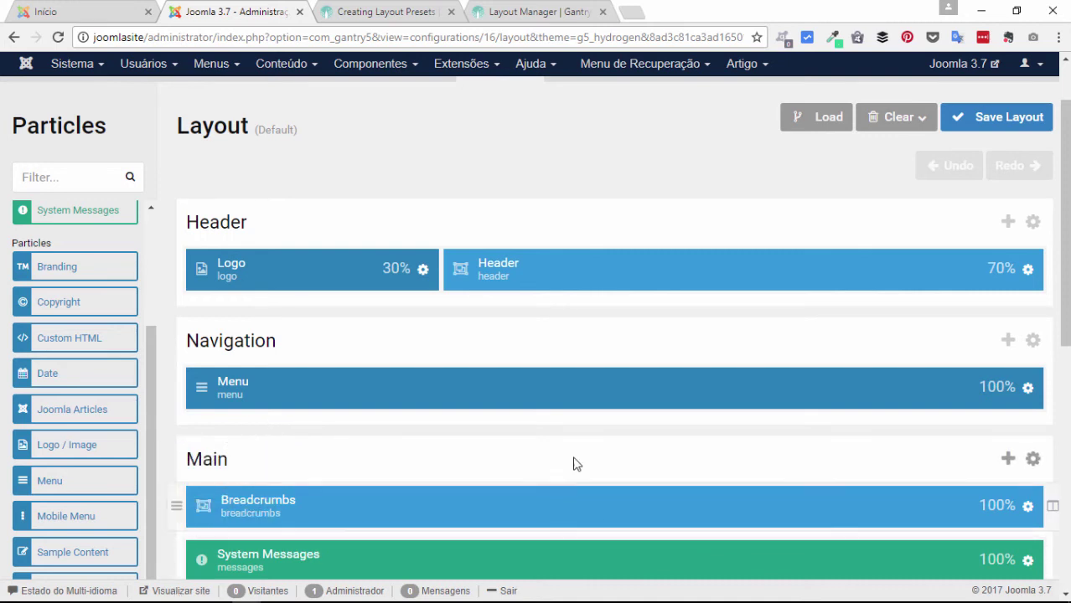
# - Look at the mockup's numbers and contact area in Photoshop again, and return to home.yaml in PhpStorm
pyautogui.click(421, 592)
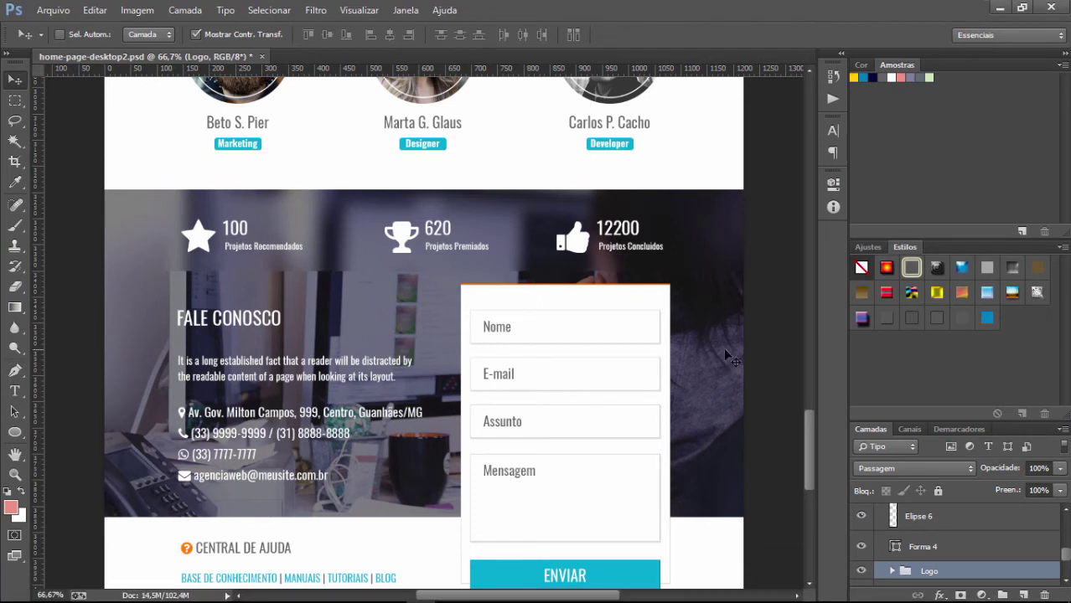
pyautogui.moveTo(468, 597)
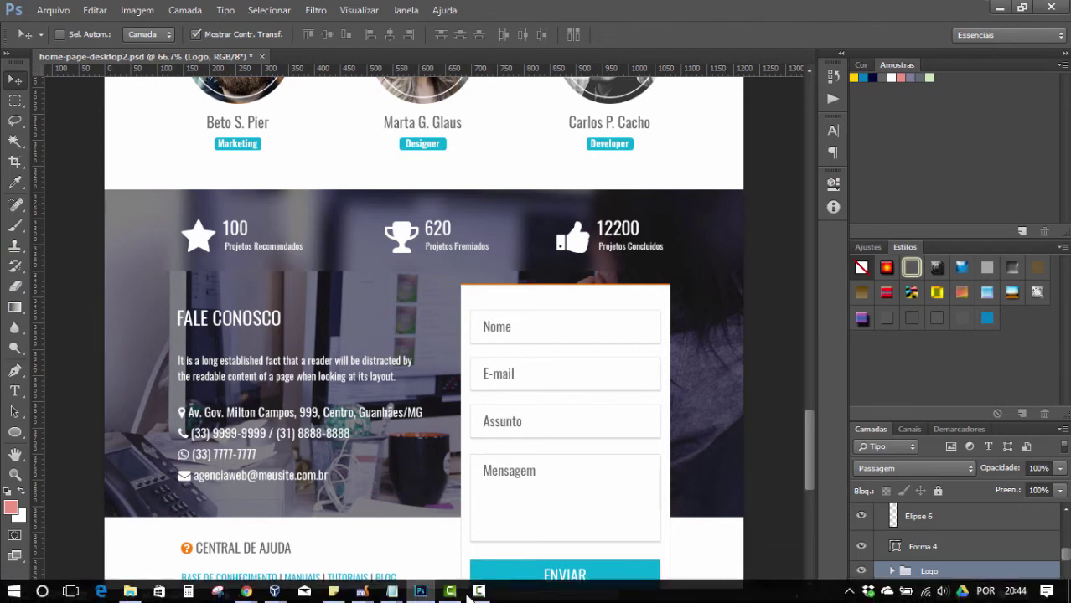
pyautogui.moveTo(391, 592)
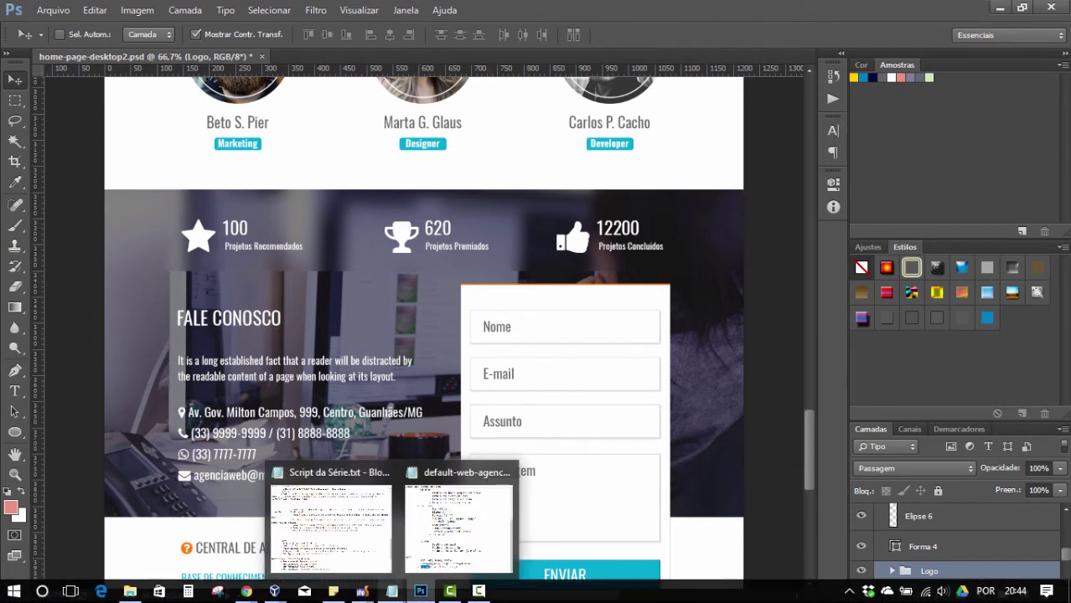
pyautogui.click(457, 524)
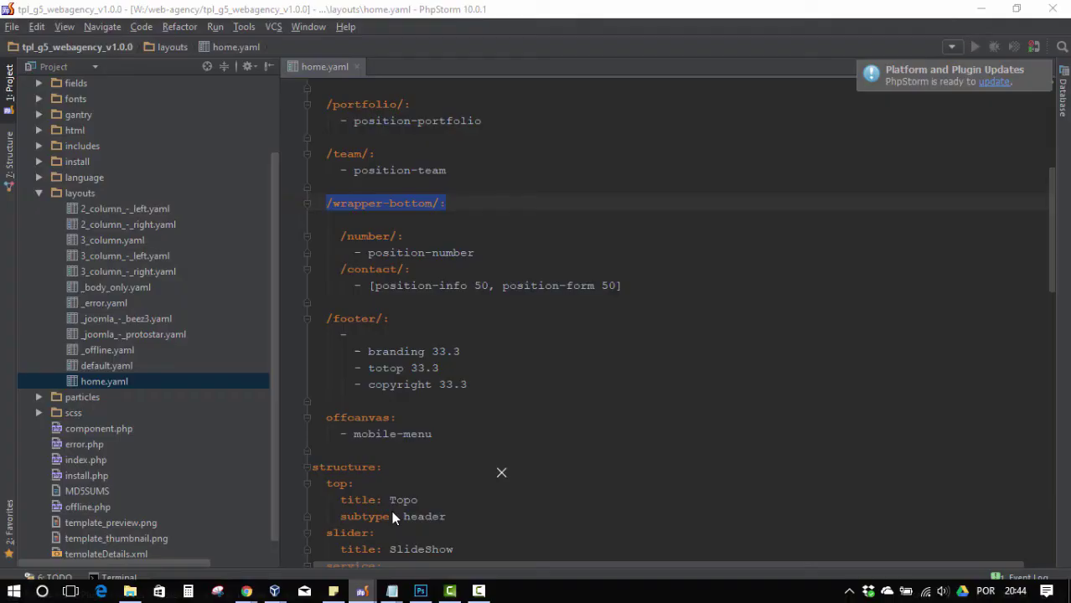
# - Examine the wrapper and bottom parts of the /wrapper-bottom/ name in home.yaml
pyautogui.click(346, 203)
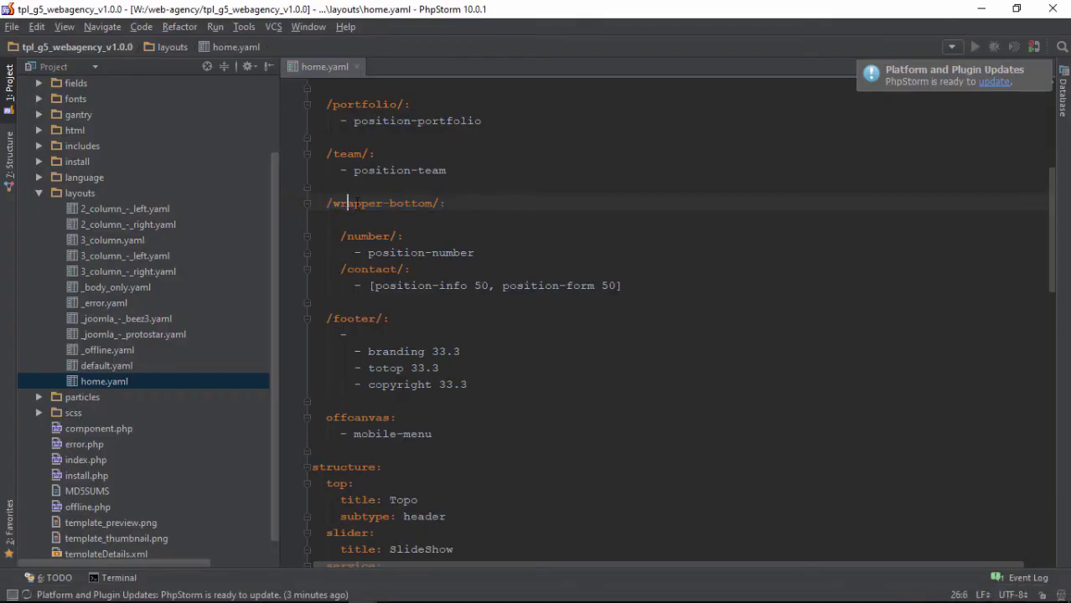
pyautogui.moveTo(381, 203); pyautogui.dragTo(334, 203)
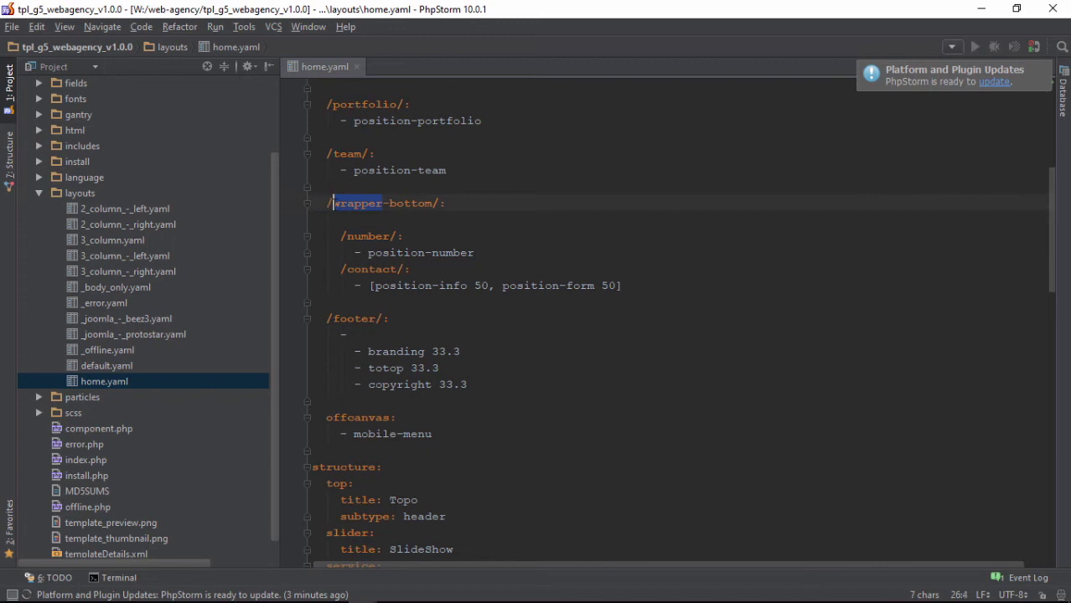
pyautogui.doubleClick(397, 203)
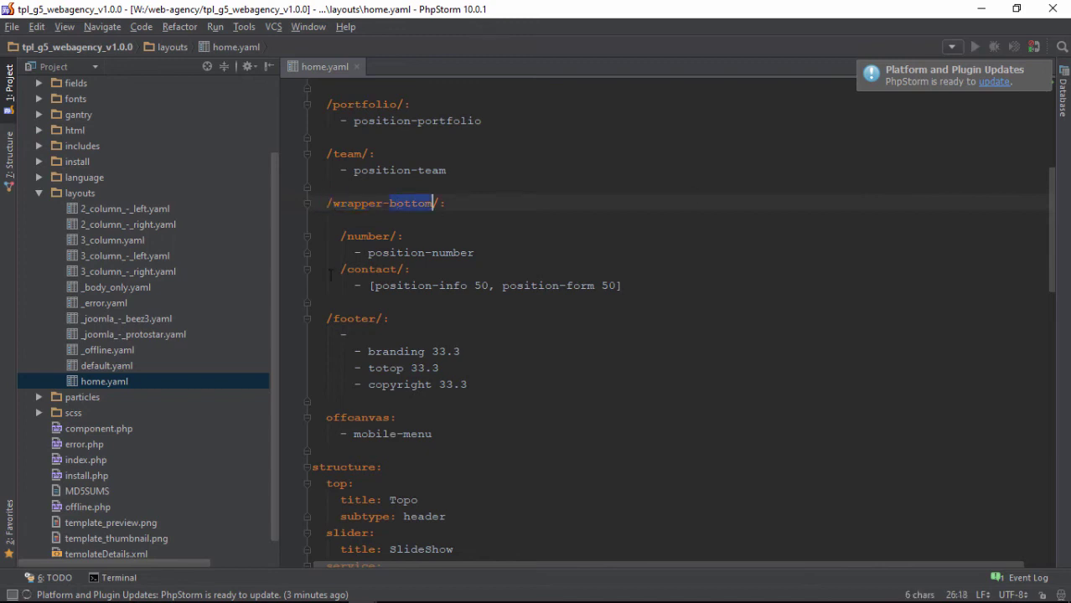
pyautogui.doubleClick(355, 203)
pyautogui.doubleClick(412, 203)
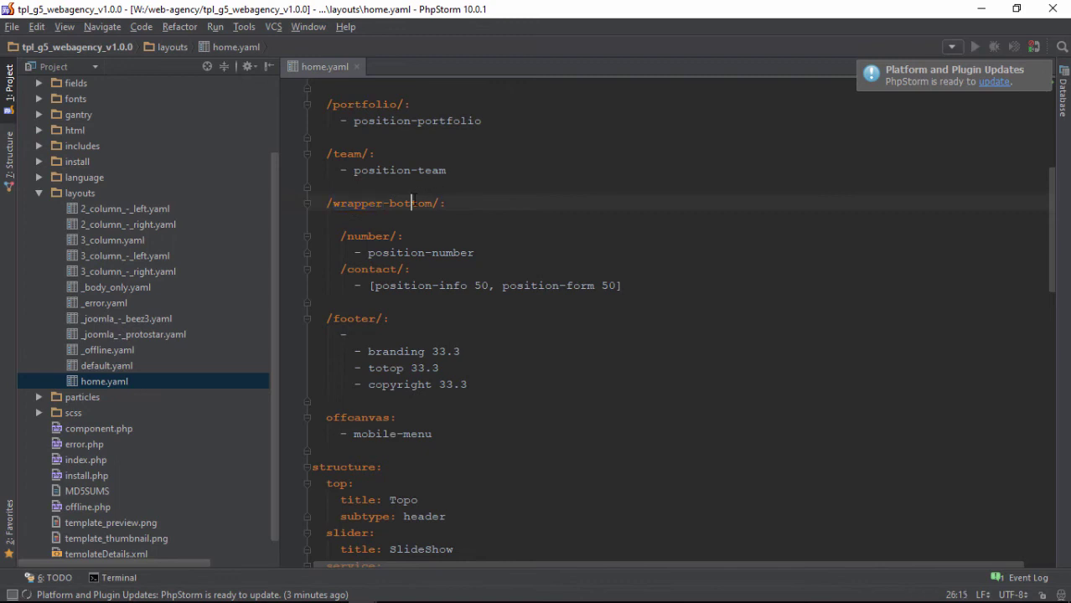
pyautogui.click(460, 202)
# - Review the /number/ and /contact/ sections nested under /wrapper-bottom/
pyautogui.doubleClick(359, 237)
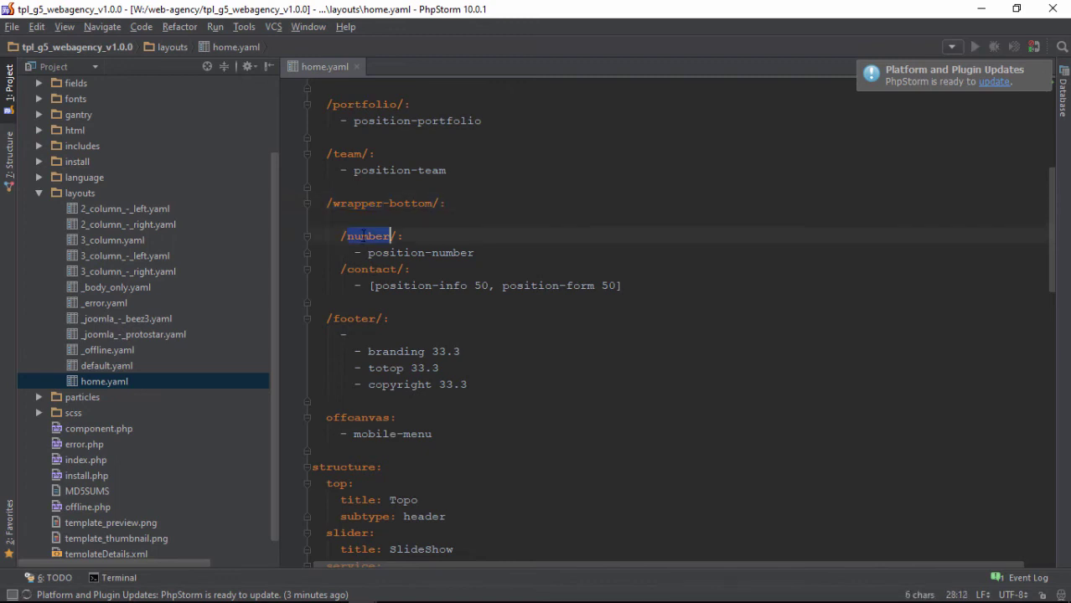
pyautogui.click(374, 269)
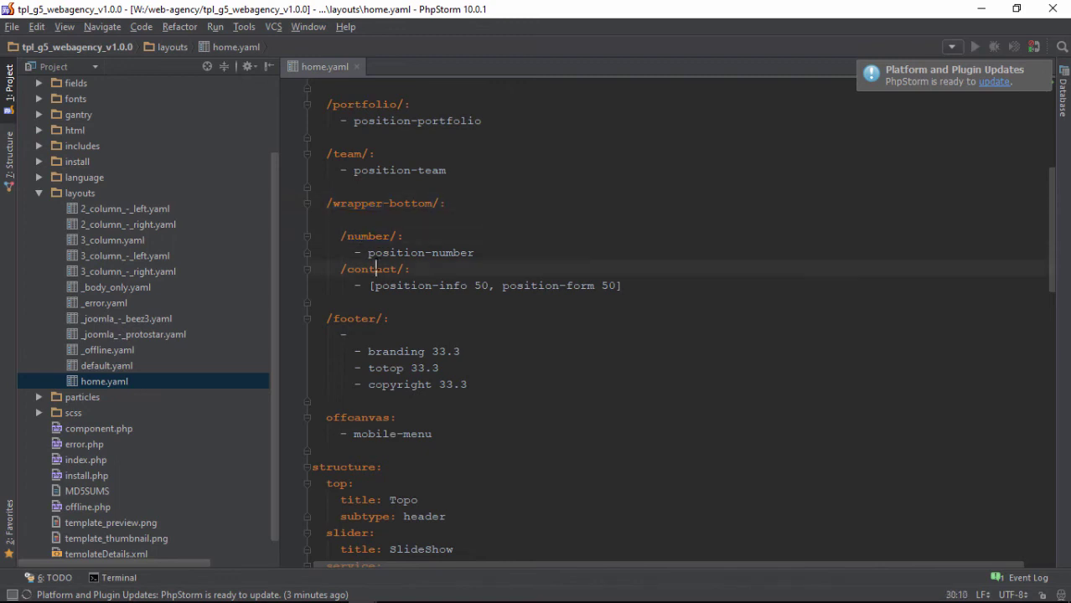
pyautogui.doubleClick(360, 236)
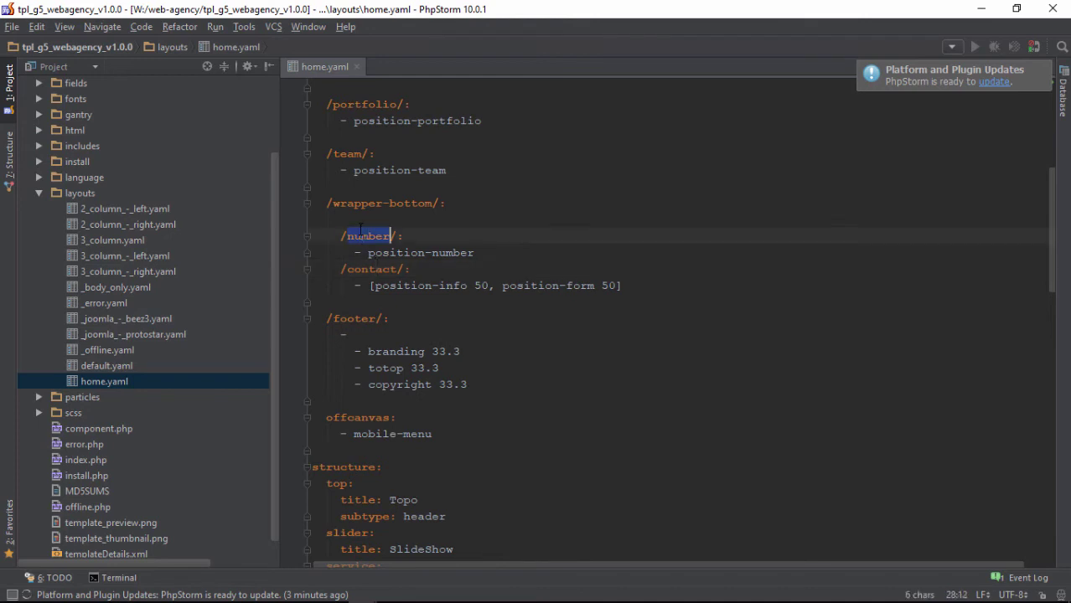
pyautogui.doubleClick(381, 270)
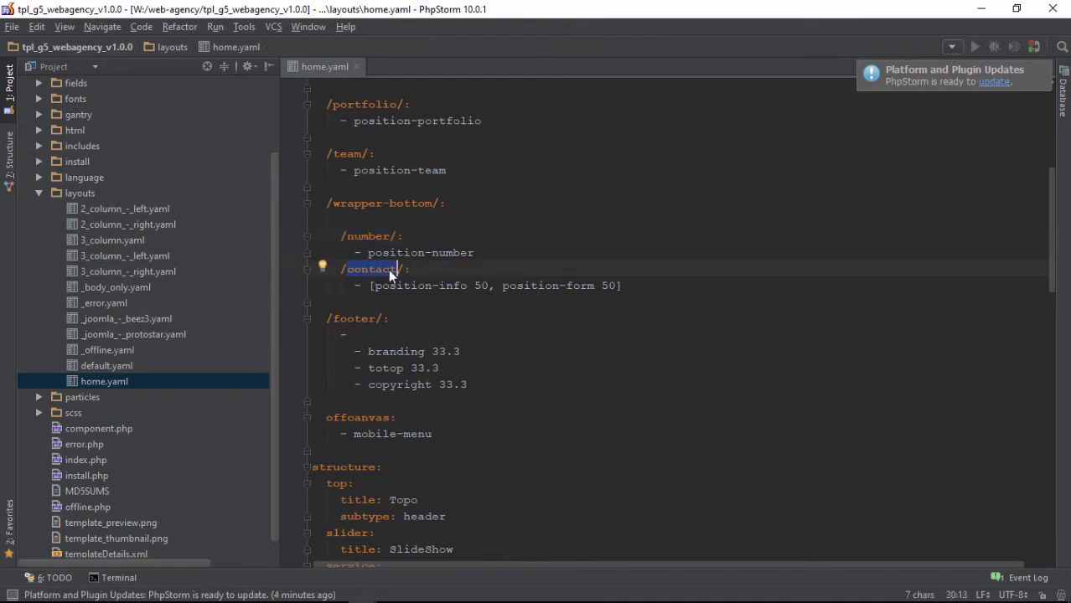
# - Examine the position-info 50 and position-form 50 entries of the /contact/ section
pyautogui.moveTo(492, 286); pyautogui.dragTo(382, 286)
pyautogui.doubleClick(607, 285)
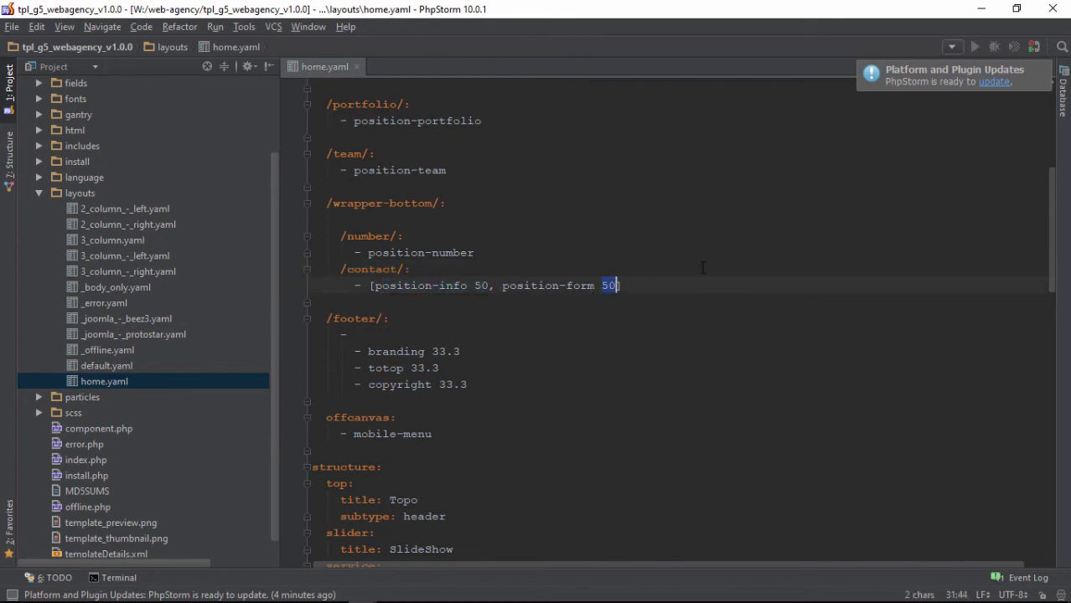
pyautogui.scroll(-2, 401, 269)
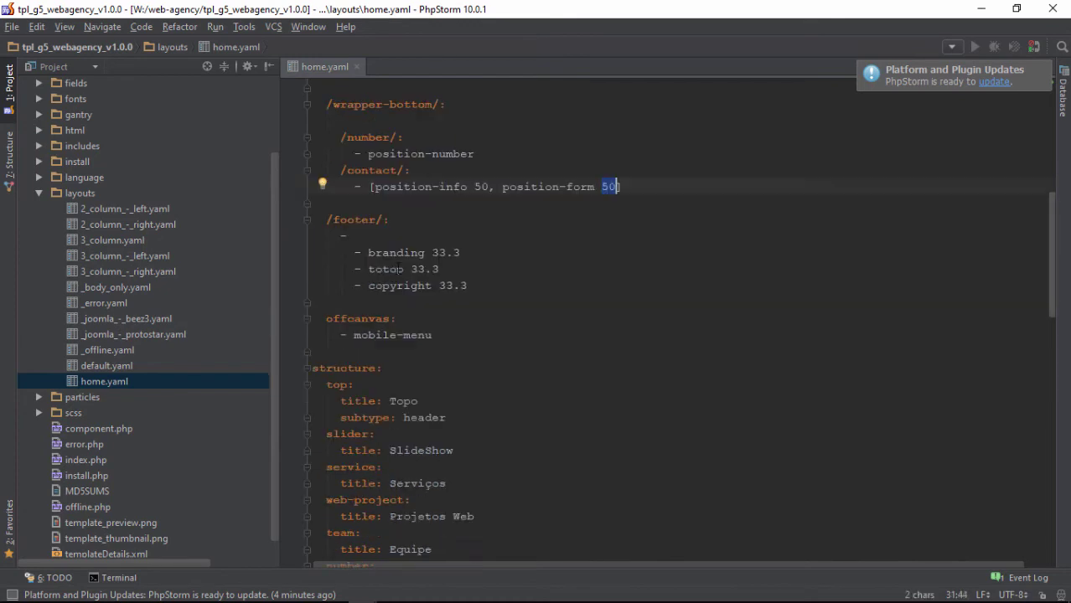
# - Locate /footer/ in home.yaml, view the footer area of the mockup in Photoshop, and return to home.yaml in PhpStorm
pyautogui.doubleClick(347, 220)
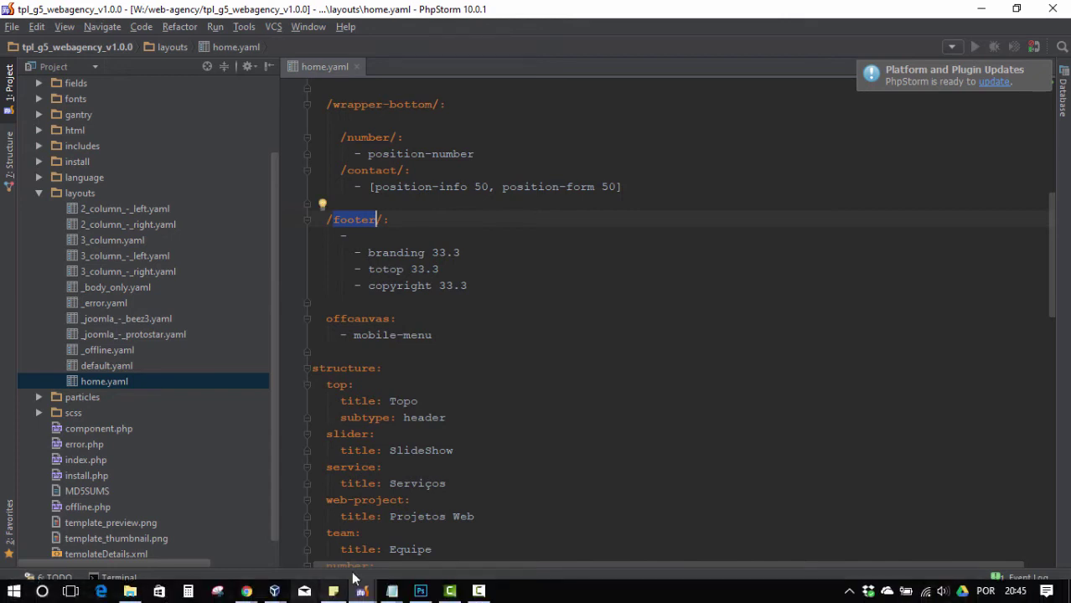
pyautogui.click(420, 591)
pyautogui.scroll(-2, 562, 438)
pyautogui.scroll(-2, 692, 237)
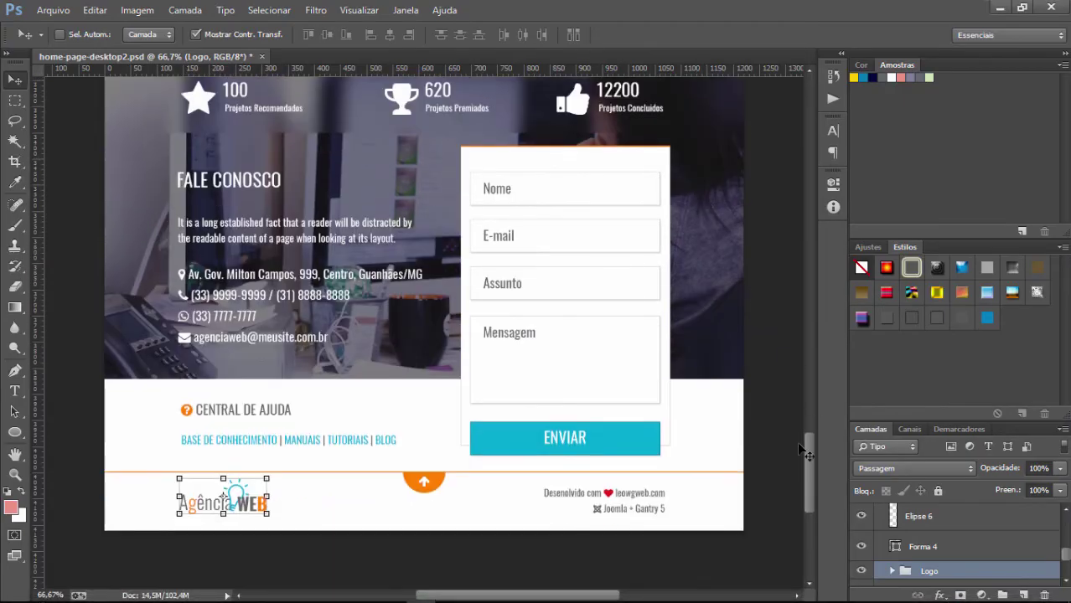
pyautogui.moveTo(808, 454); pyautogui.dragTo(811, 468)
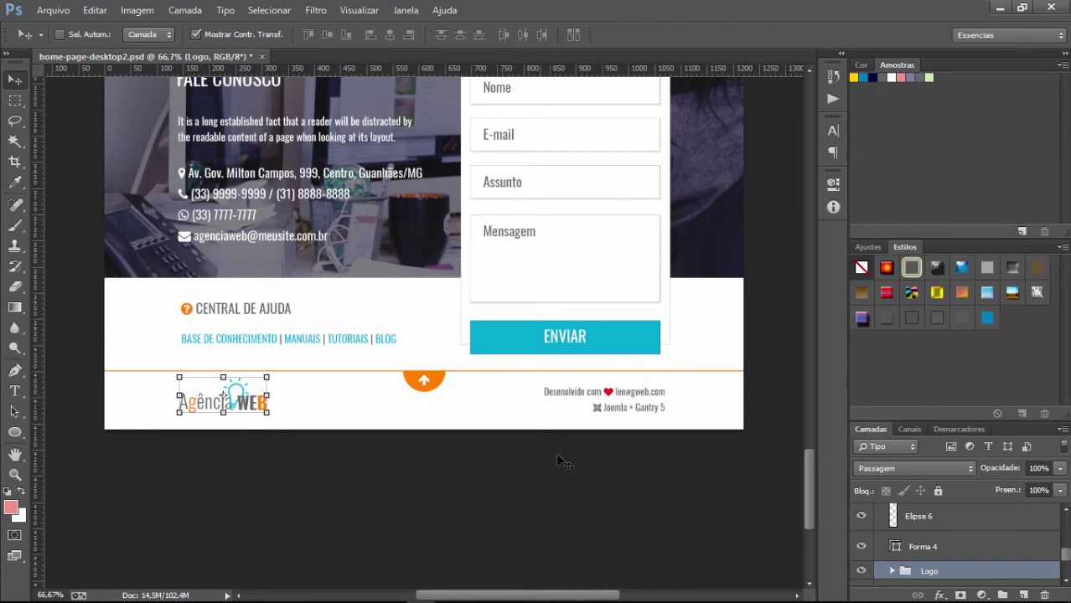
pyautogui.click(1000, 8)
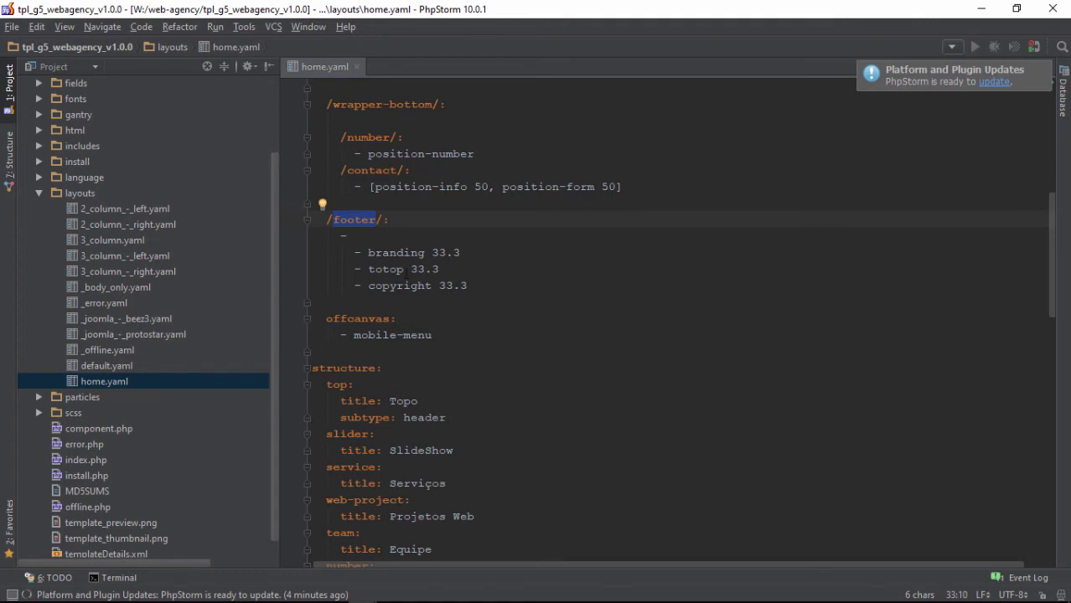
# - Examine the branding, totop and copyright entries with their 33.3 widths in the /footer/ section
pyautogui.doubleClick(389, 252)
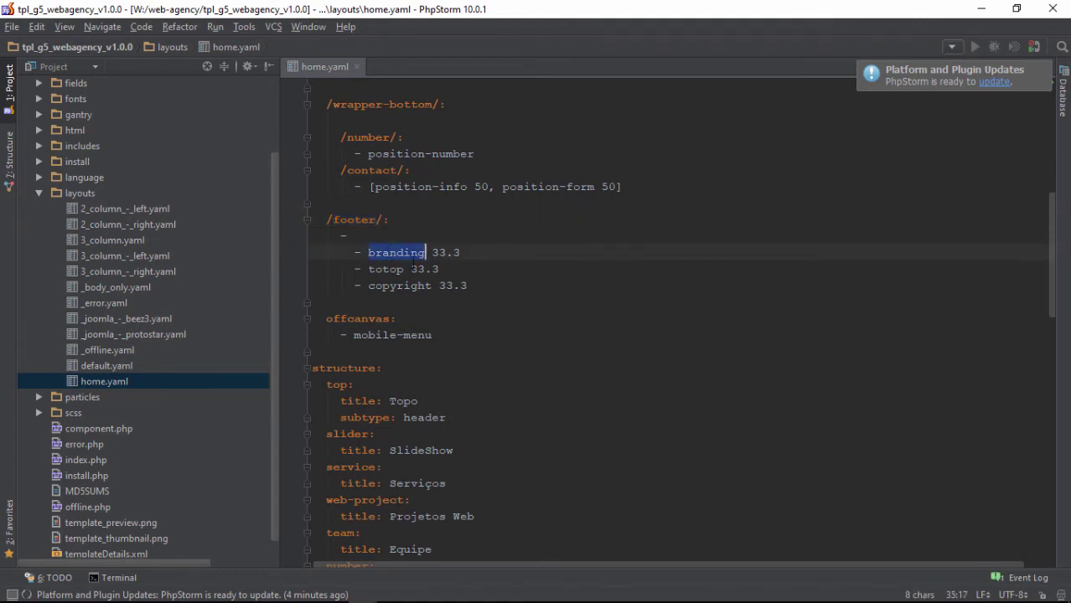
pyautogui.moveTo(435, 241); pyautogui.dragTo(467, 248)
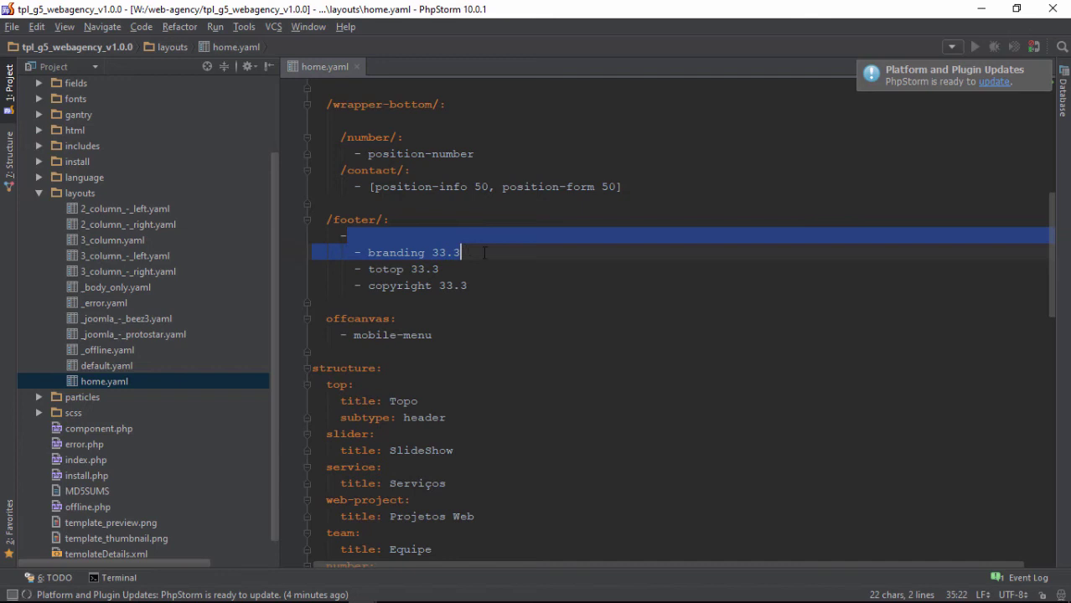
pyautogui.doubleClick(386, 269)
pyautogui.doubleClick(383, 285)
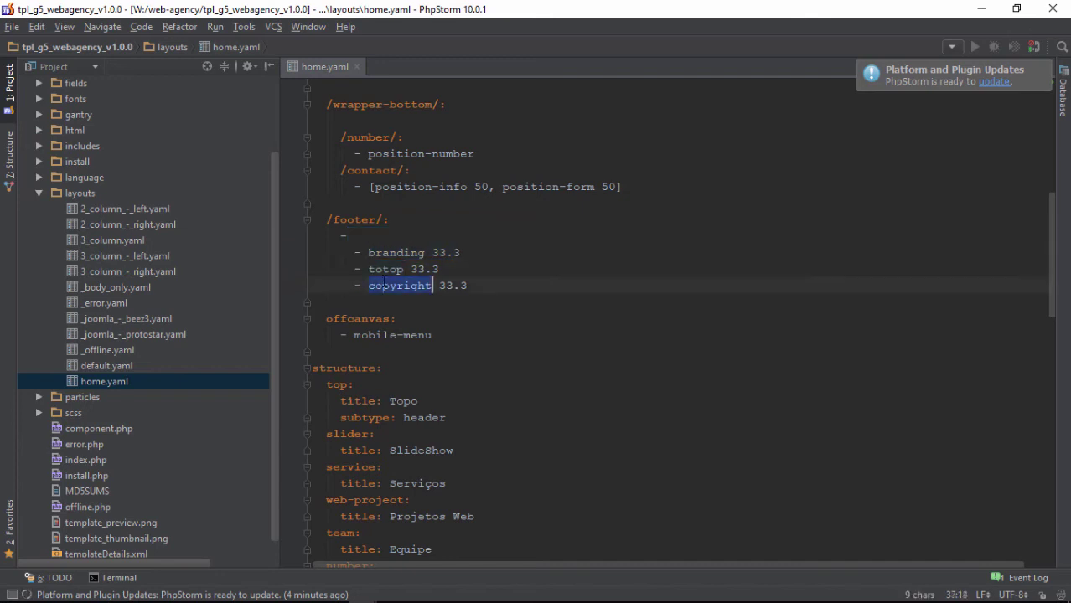
pyautogui.moveTo(467, 286); pyautogui.dragTo(340, 237)
# - Compare the bracketed logo, menu and social row of /top/ with the dashed list notation in /footer/
pyautogui.scroll(8, 554, 241)
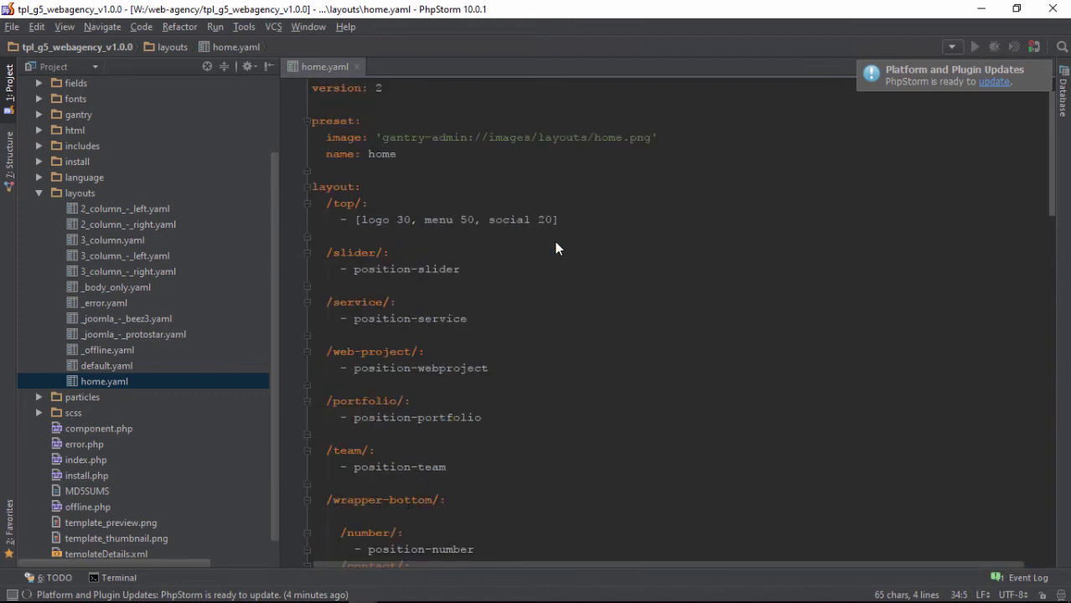
pyautogui.moveTo(356, 220); pyautogui.dragTo(612, 216)
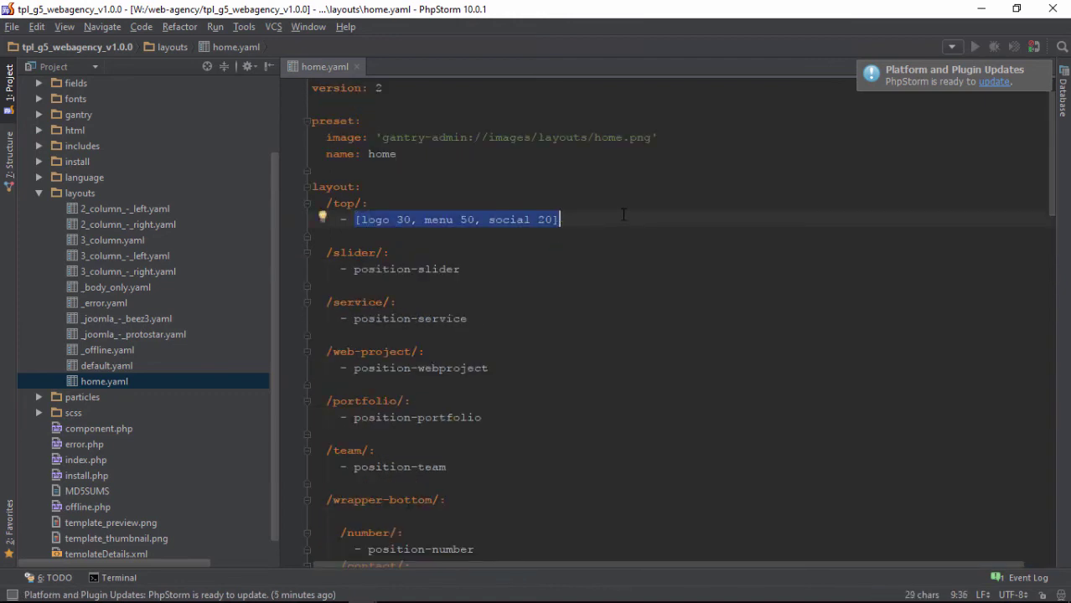
pyautogui.scroll(-10, 495, 227)
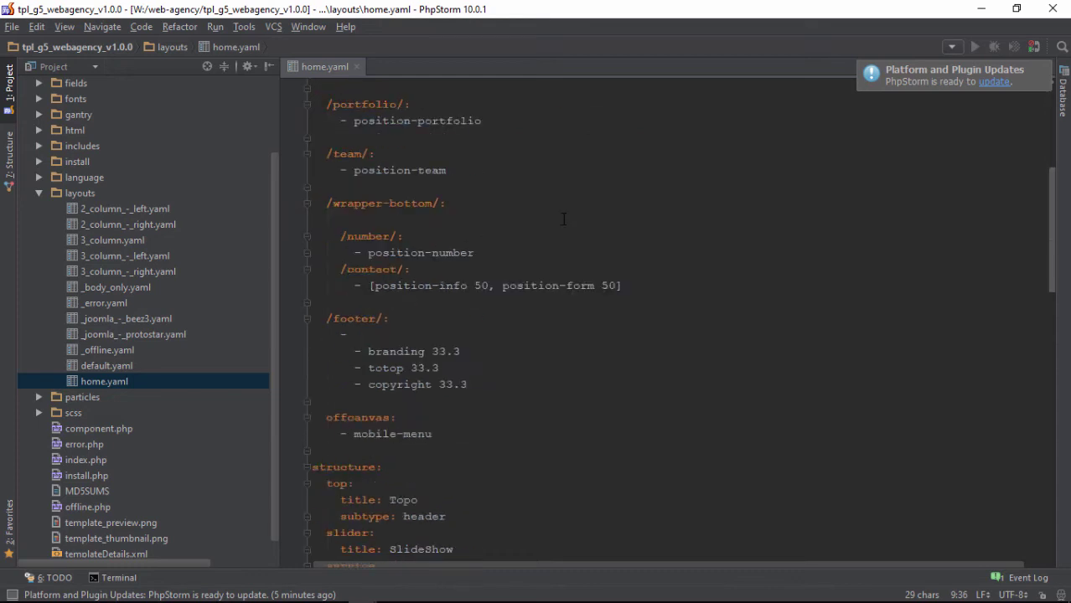
pyautogui.scroll(2, 434, 240)
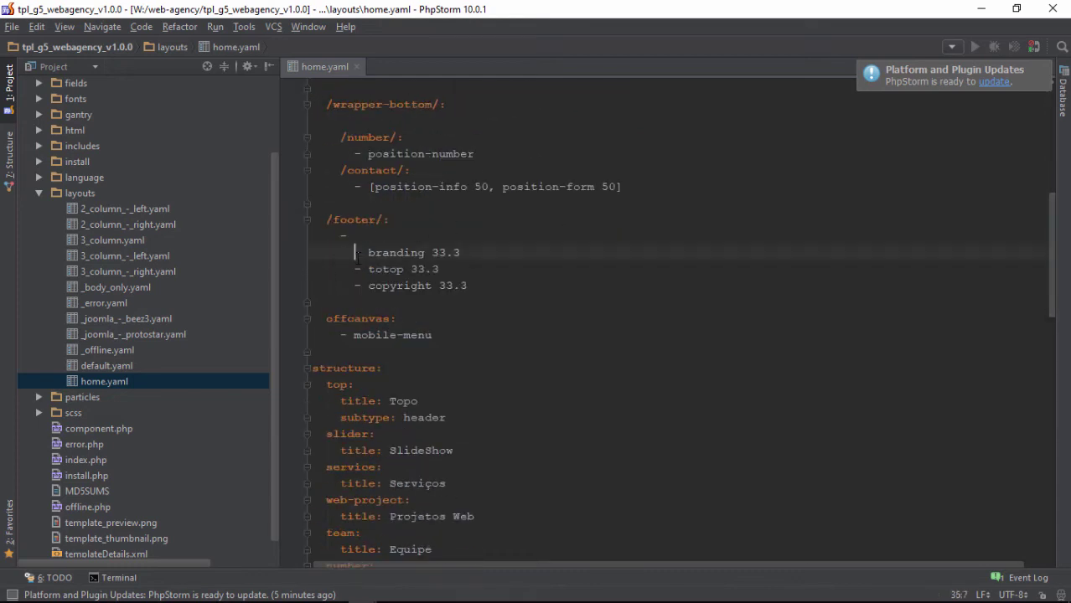
pyautogui.click(355, 286)
# - Check offcanvas in home.yaml, view the Offcanvas Section on the Gantry layout page in Chrome, and return to PhpStorm
pyautogui.click(354, 318)
pyautogui.click(360, 319)
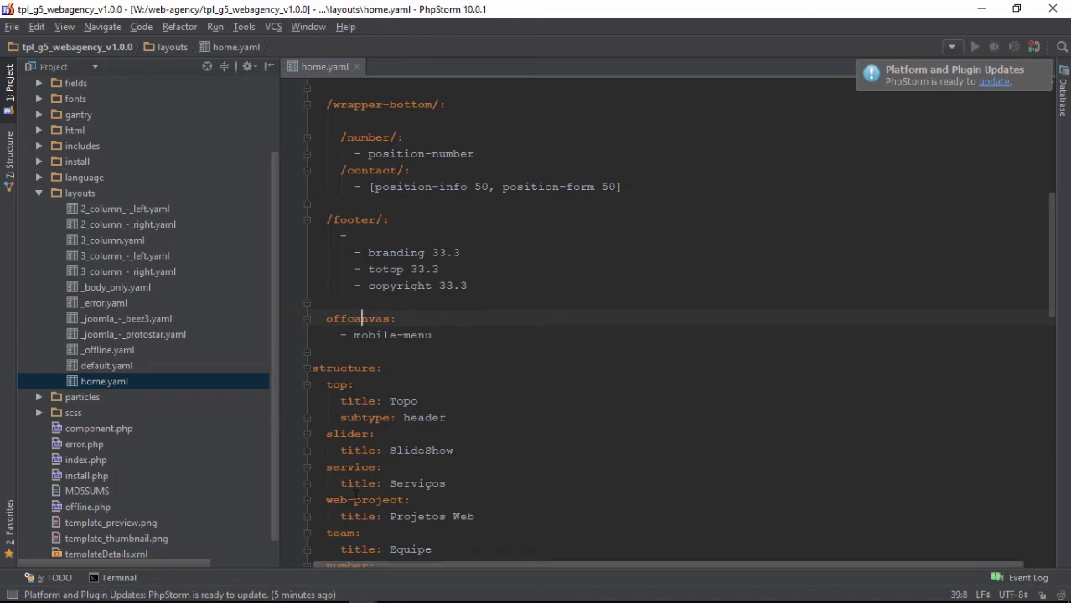
pyautogui.moveTo(362, 599)
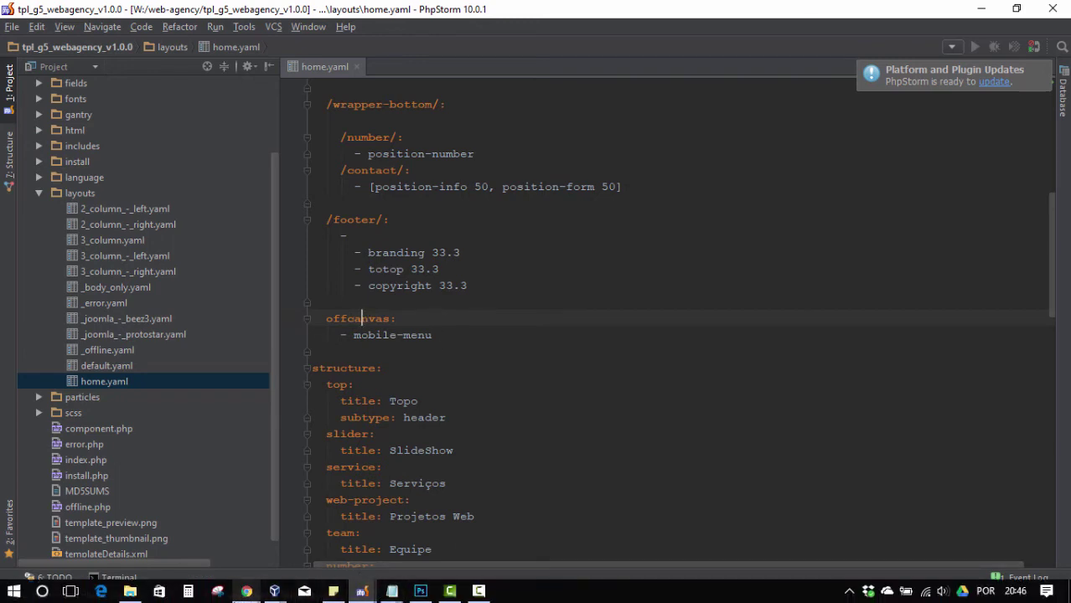
pyautogui.moveTo(243, 592)
pyautogui.click(360, 563)
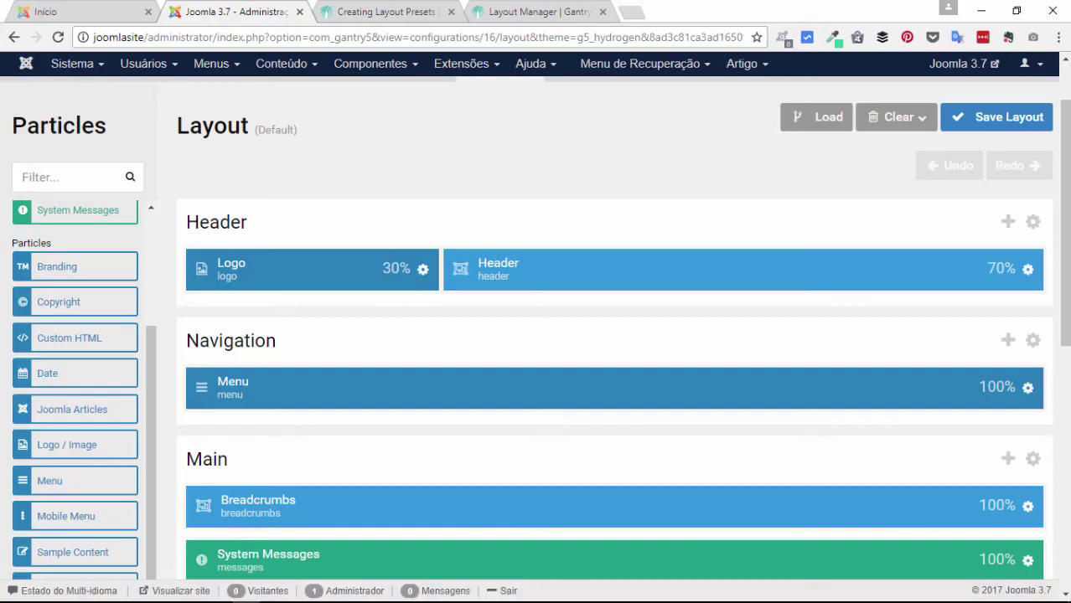
pyautogui.moveTo(1062, 147); pyautogui.dragTo(1062, 394)
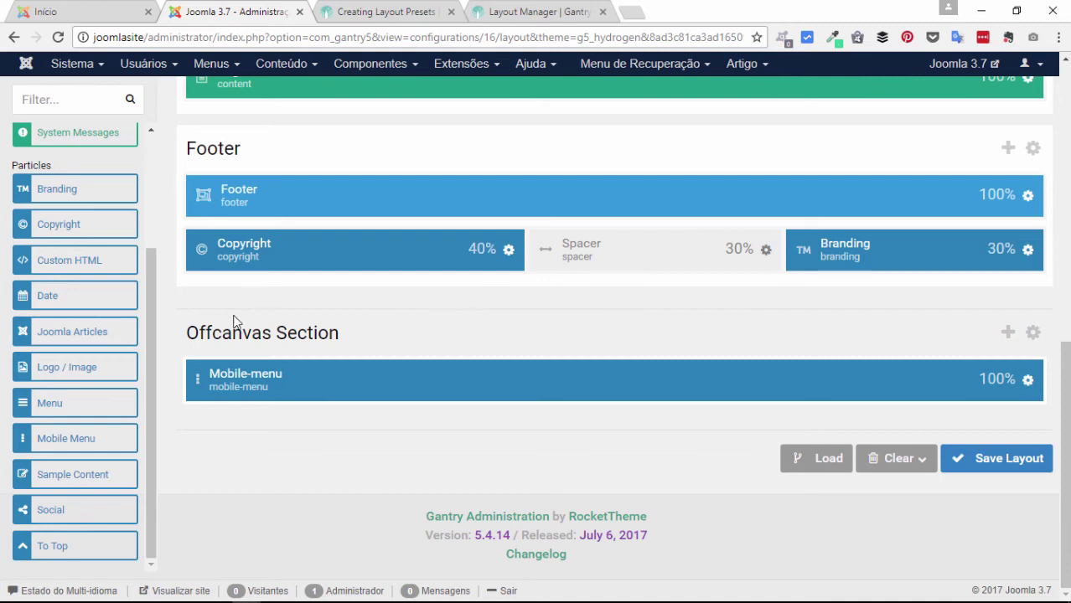
pyautogui.moveTo(165, 392)
pyautogui.moveTo(414, 596)
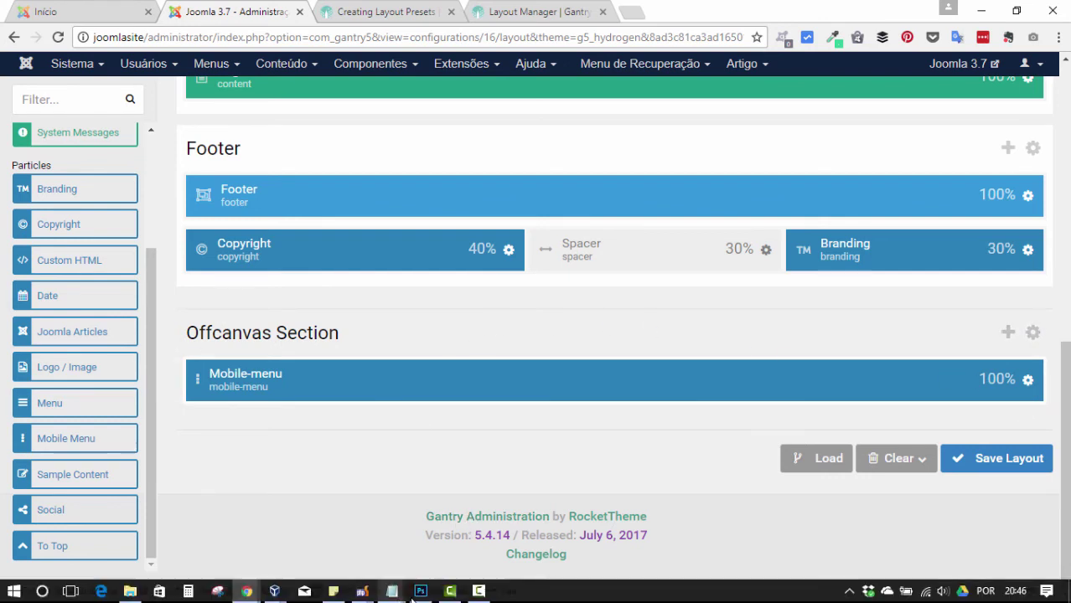
pyautogui.click(394, 520)
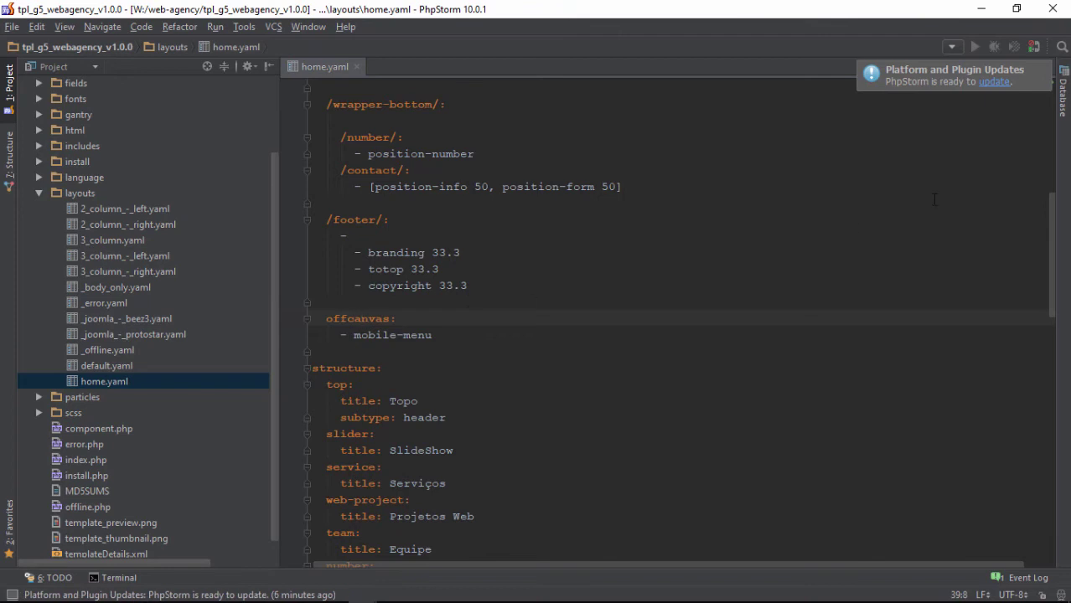
# - Review the sections of the layout block in home.yaml alongside the entries of the structure block
pyautogui.moveTo(1053, 250); pyautogui.dragTo(1047, 139)
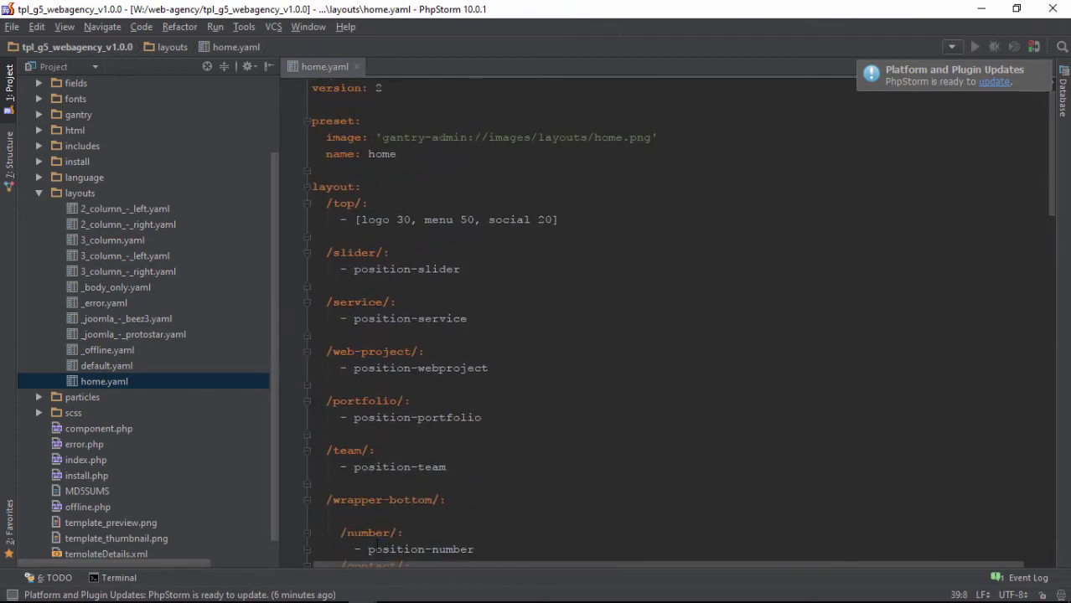
pyautogui.moveTo(1052, 132)
pyautogui.mouseDown()
pyautogui.moveTo(1048, 196)
pyautogui.moveTo(1047, 121)
pyautogui.mouseUp()
pyautogui.scroll(-13, 414, 98)
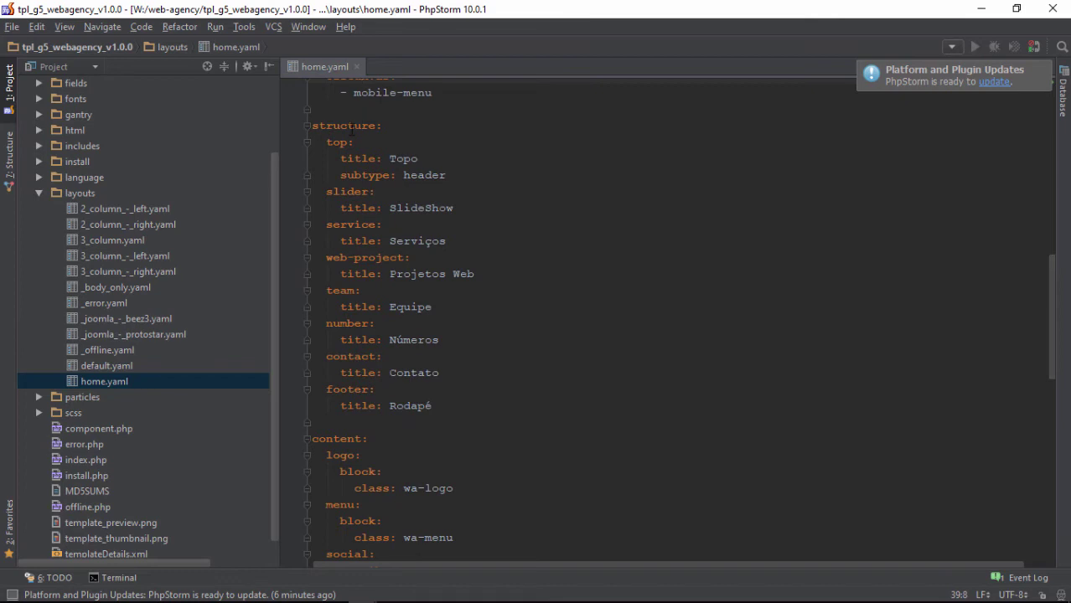
pyautogui.scroll(9, 607, 118)
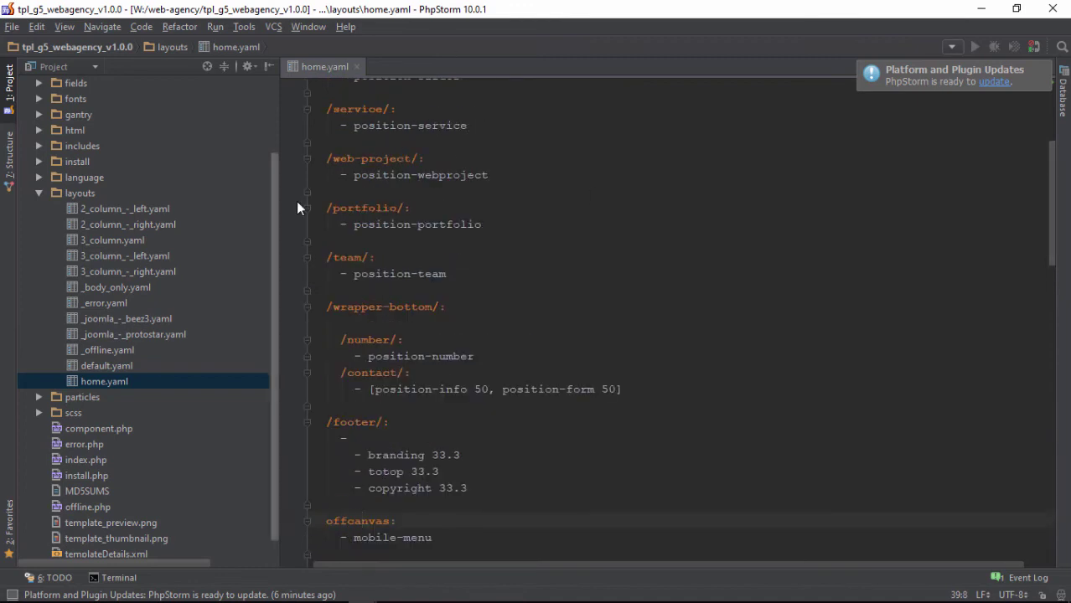
pyautogui.scroll(2, 441, 251)
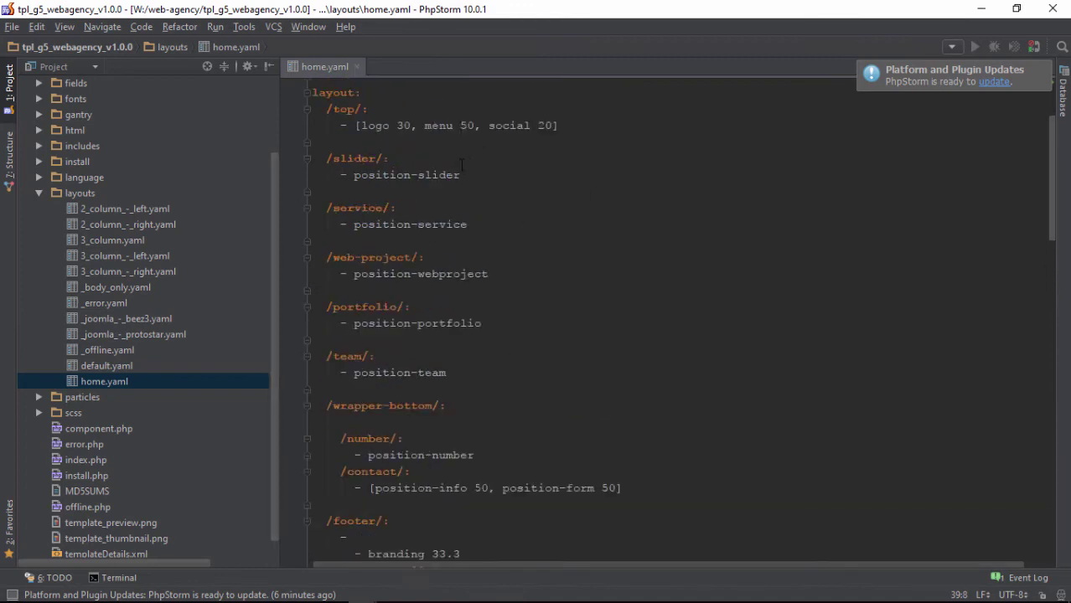
pyautogui.scroll(-10, 442, 251)
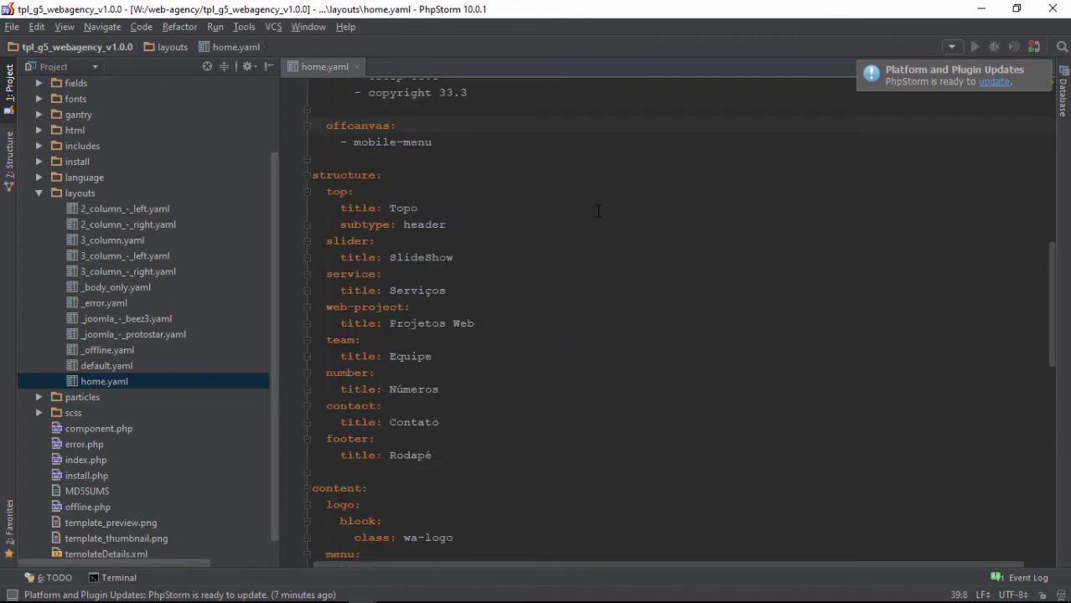
pyautogui.scroll(10, 442, 252)
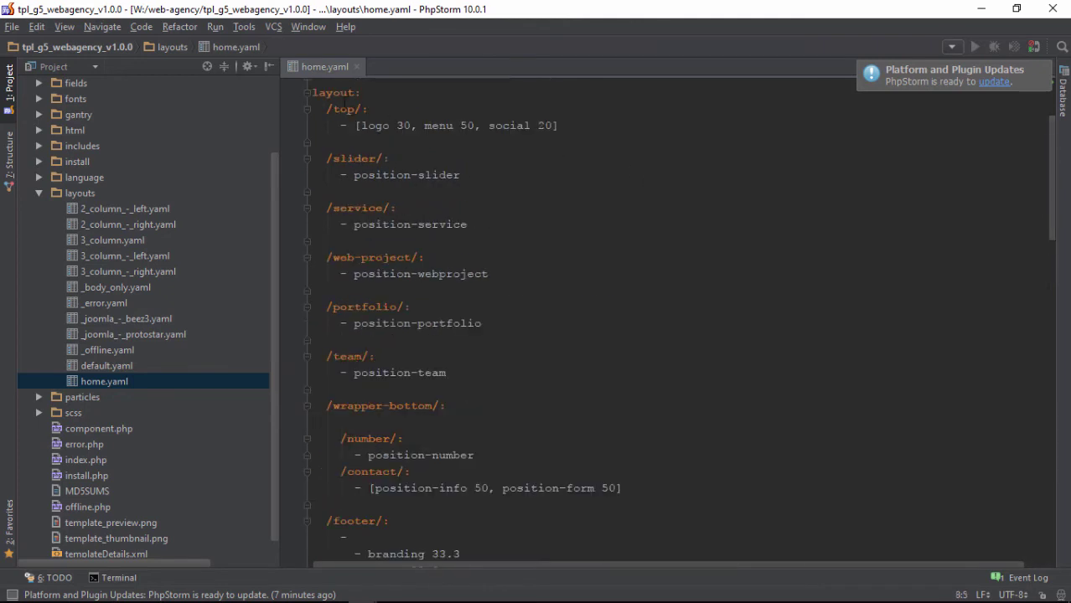
# - Match the /top/ section in the layout block with the top entry in the structure block
pyautogui.doubleClick(346, 108)
pyautogui.scroll(-8, 531, 107)
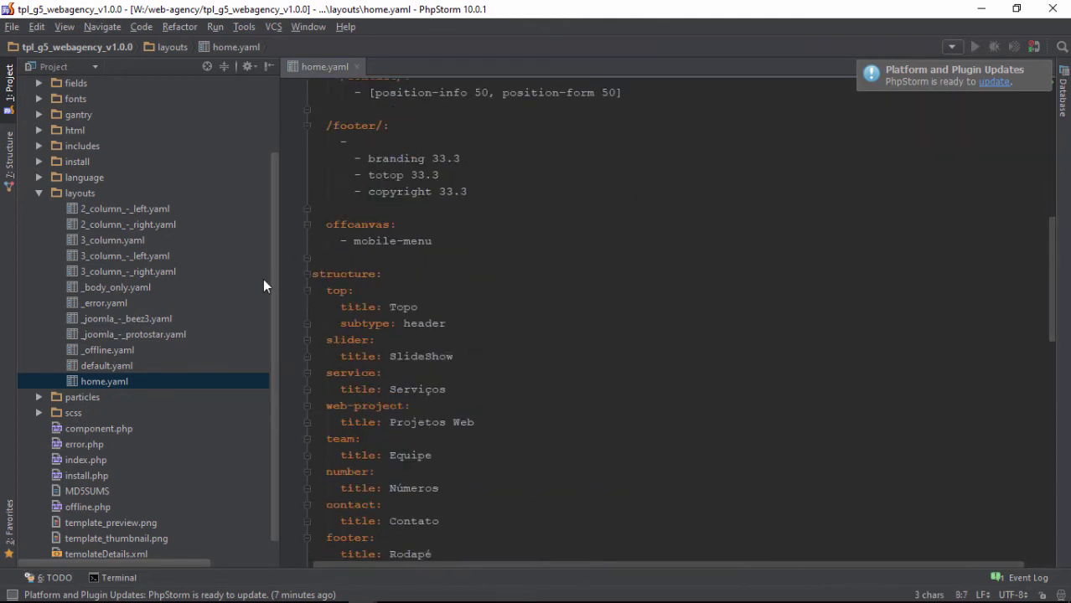
pyautogui.scroll(-6, 550, 180)
pyautogui.scroll(4, 462, 188)
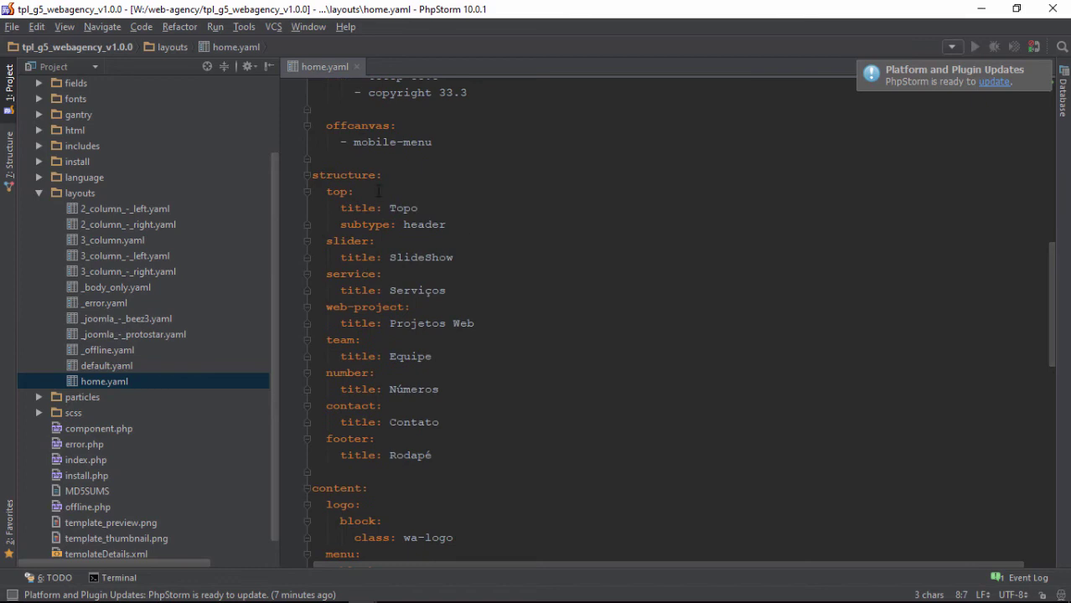
pyautogui.scroll(2, 486, 256)
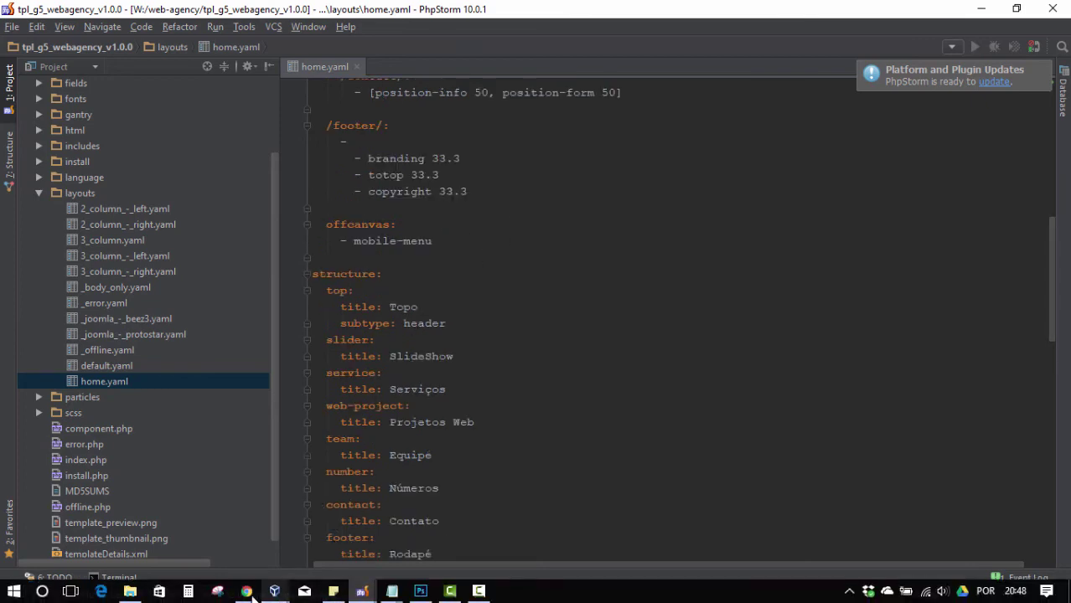
# - Switch to the Gantry layout page in Chrome to examine the Header section's title, and return to home.yaml in PhpStorm
pyautogui.moveTo(241, 592)
pyautogui.click(349, 541)
pyautogui.scroll(10, 286, 185)
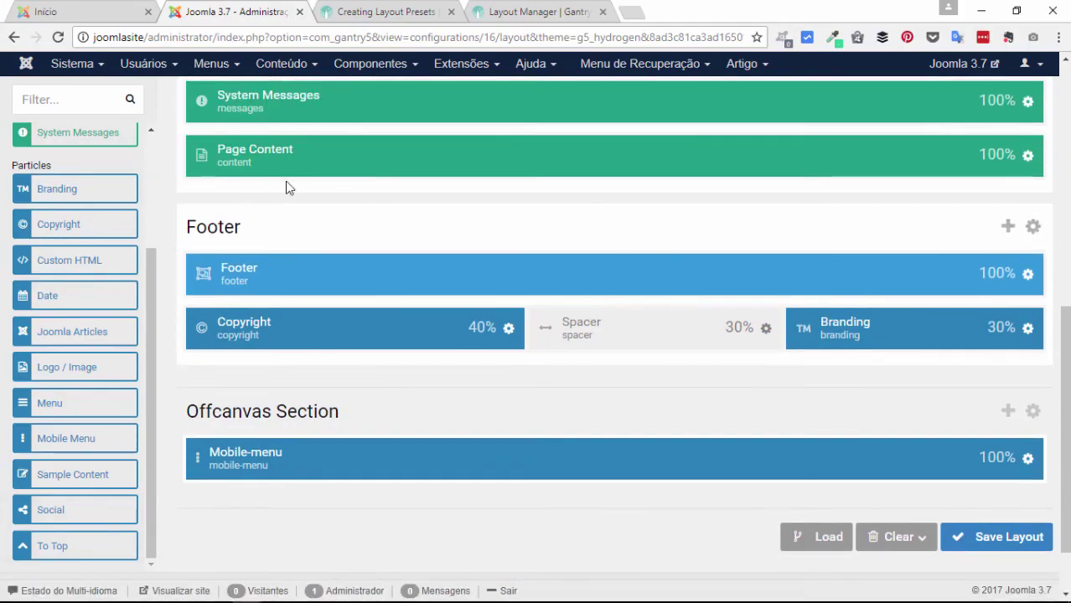
pyautogui.scroll(1, 115, 265)
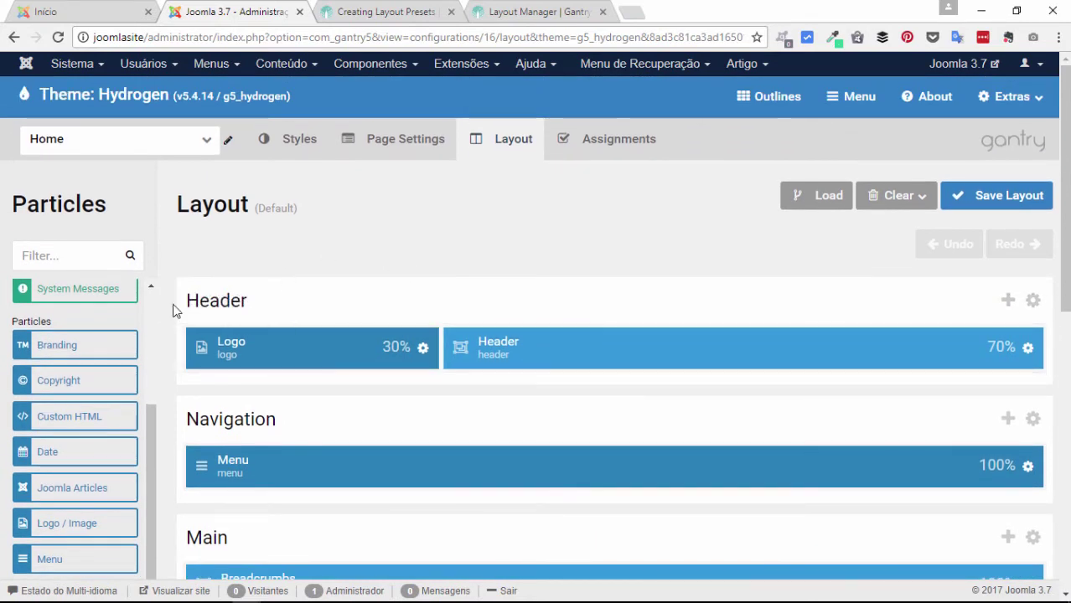
pyautogui.doubleClick(214, 300)
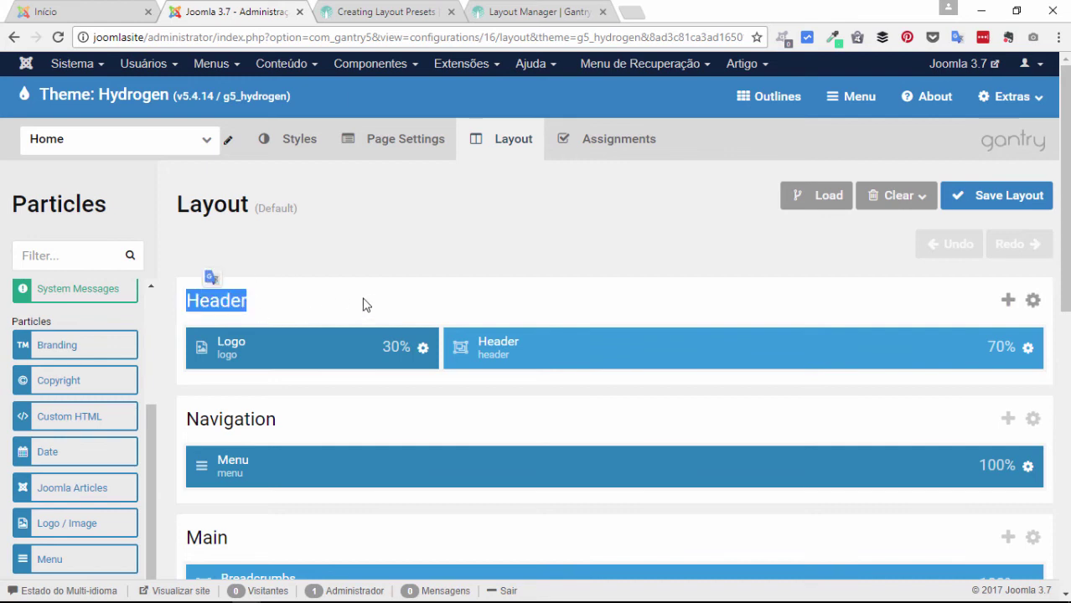
pyautogui.click(361, 591)
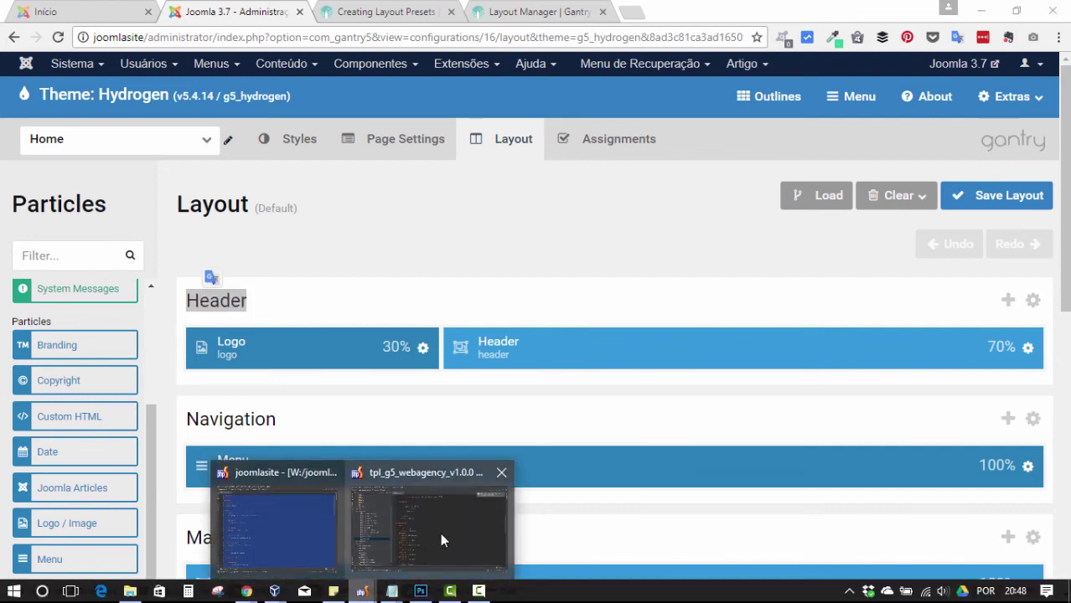
pyautogui.click(366, 527)
# - Check the structure block against the /top/ section name in the layout block again
pyautogui.doubleClick(327, 273)
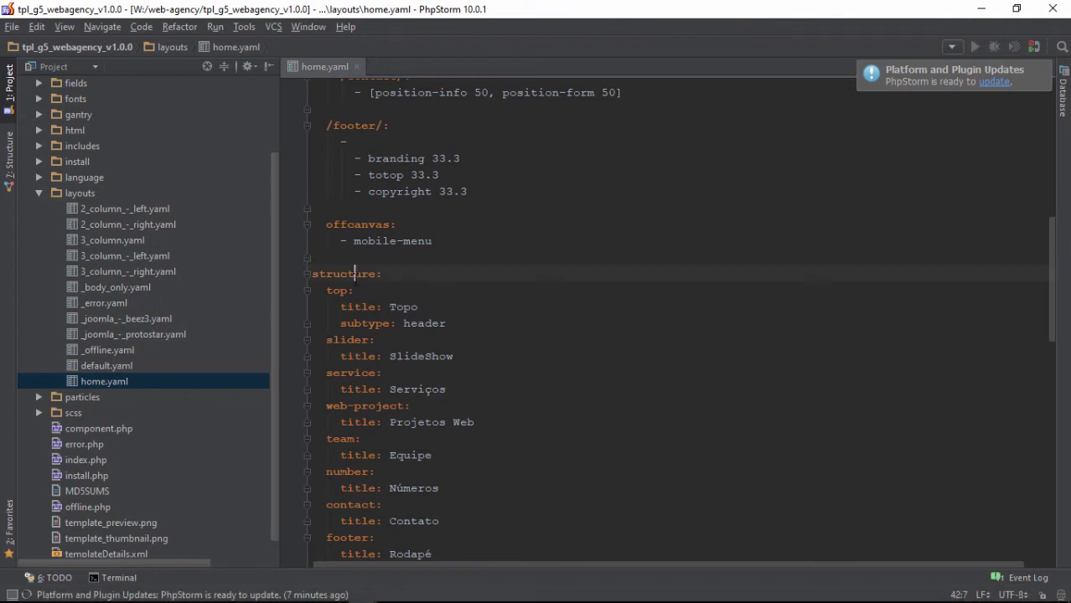
pyautogui.scroll(6, 645, 205)
pyautogui.scroll(3, 645, 205)
pyautogui.doubleClick(345, 160)
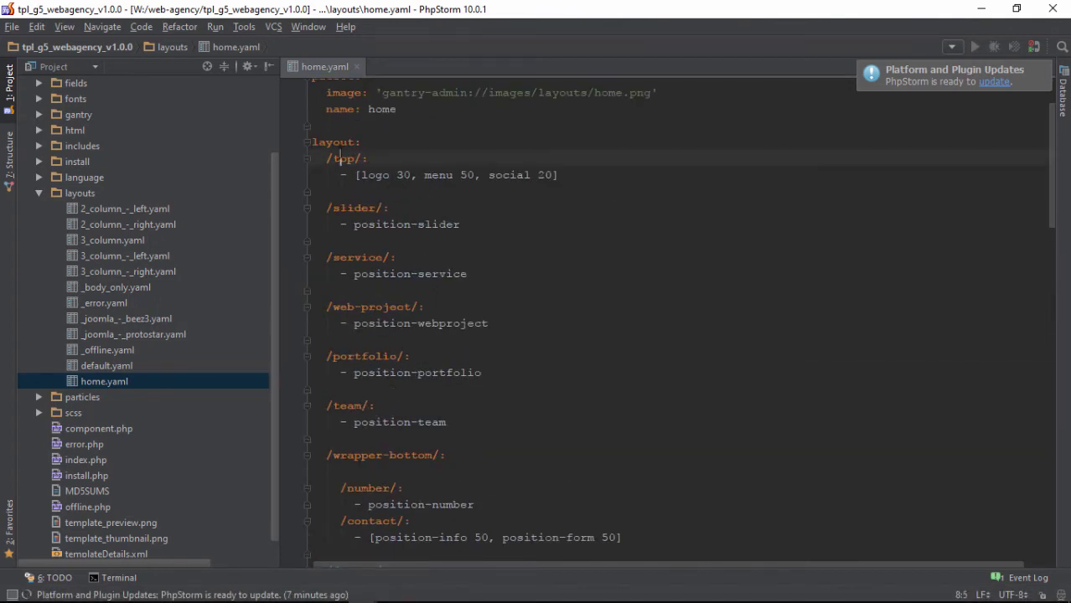
pyautogui.scroll(-1, 605, 206)
pyautogui.scroll(-8, 605, 205)
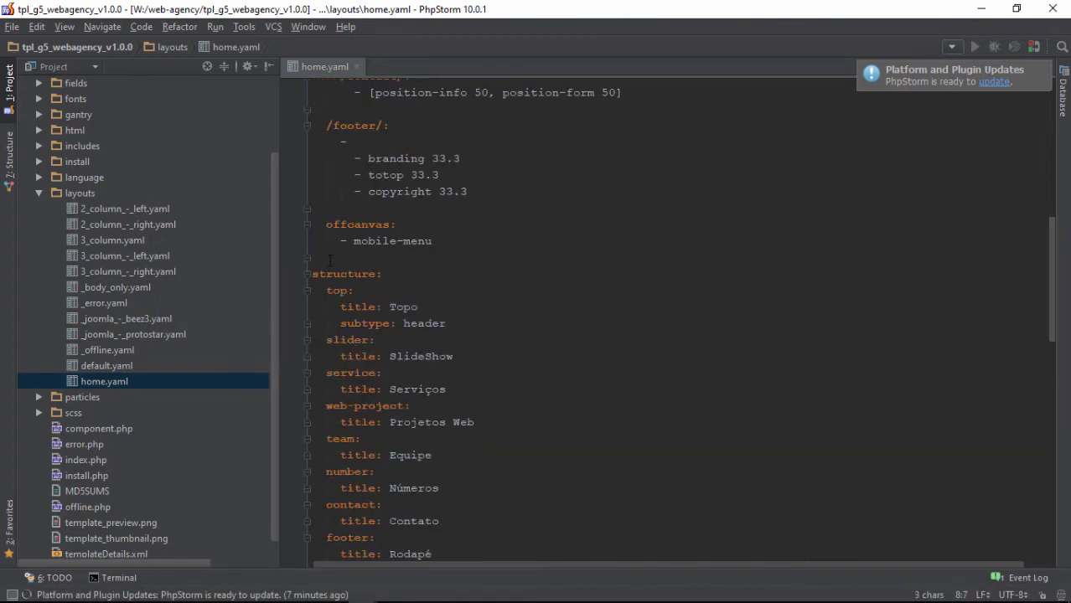
# - Examine the title Topo assigned to the top entry of the structure block in home.yaml
pyautogui.doubleClick(339, 290)
pyautogui.doubleClick(358, 306)
pyautogui.doubleClick(402, 307)
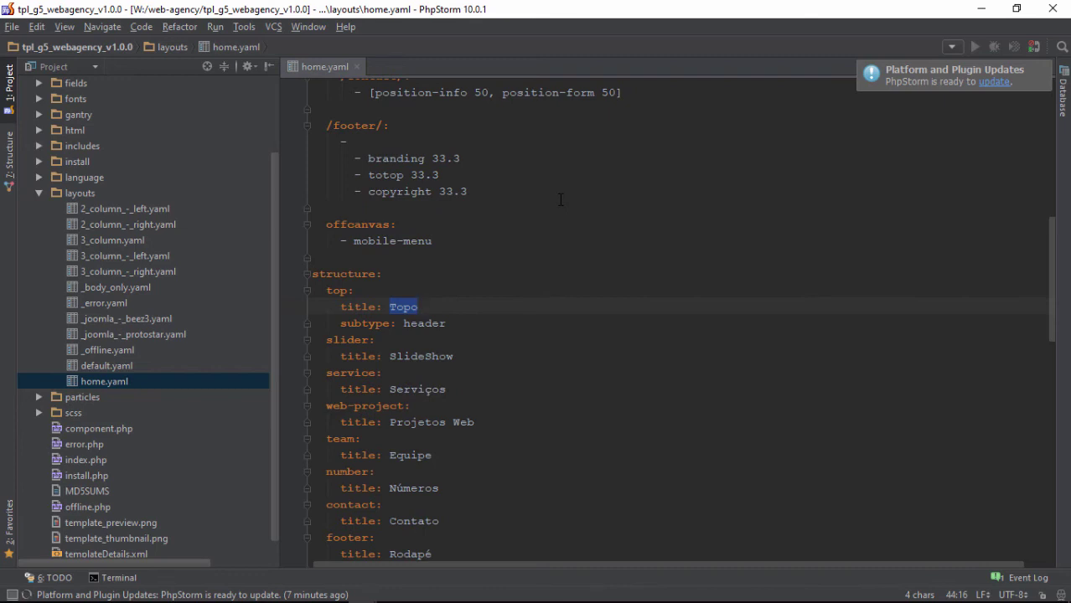
pyautogui.scroll(-3, 509, 364)
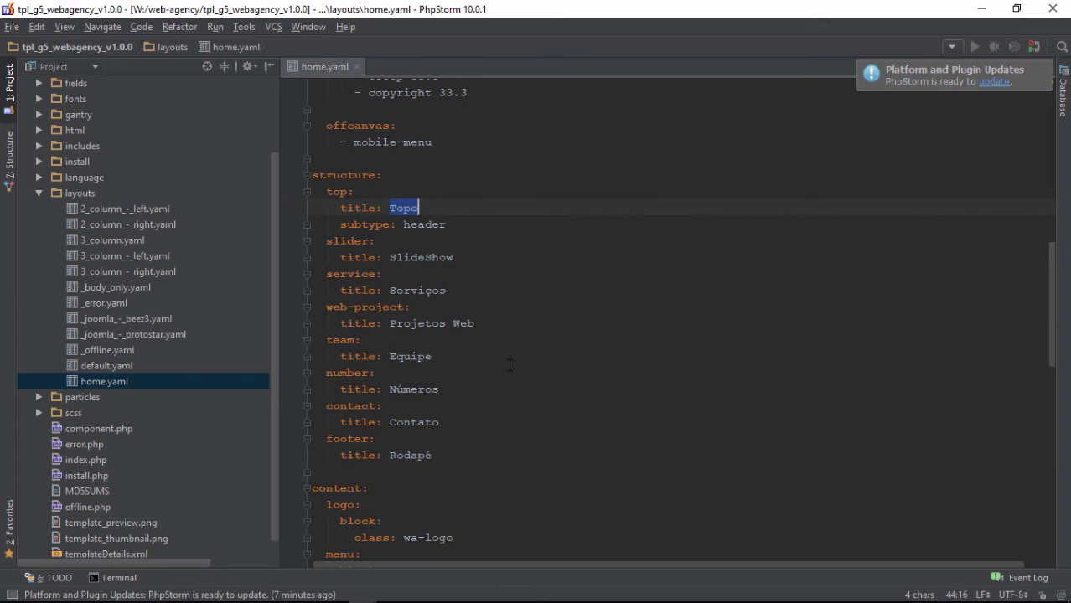
pyautogui.scroll(-5, 509, 366)
# - Switch to Chrome and skim the Gantry 5 Layout Manager documentation page
pyautogui.moveTo(248, 592)
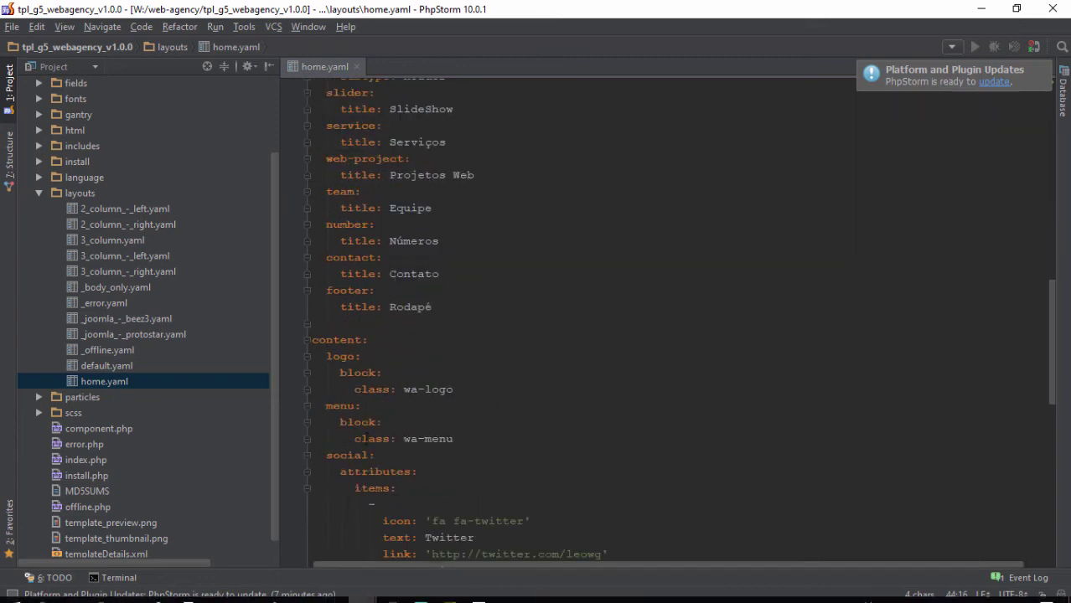
pyautogui.click(246, 592)
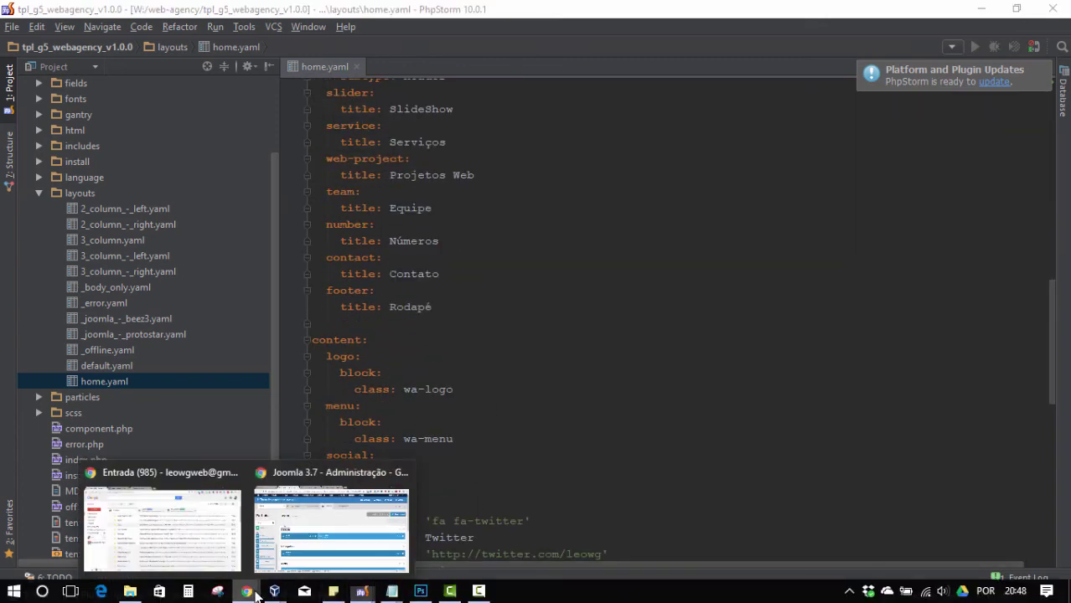
pyautogui.click(350, 533)
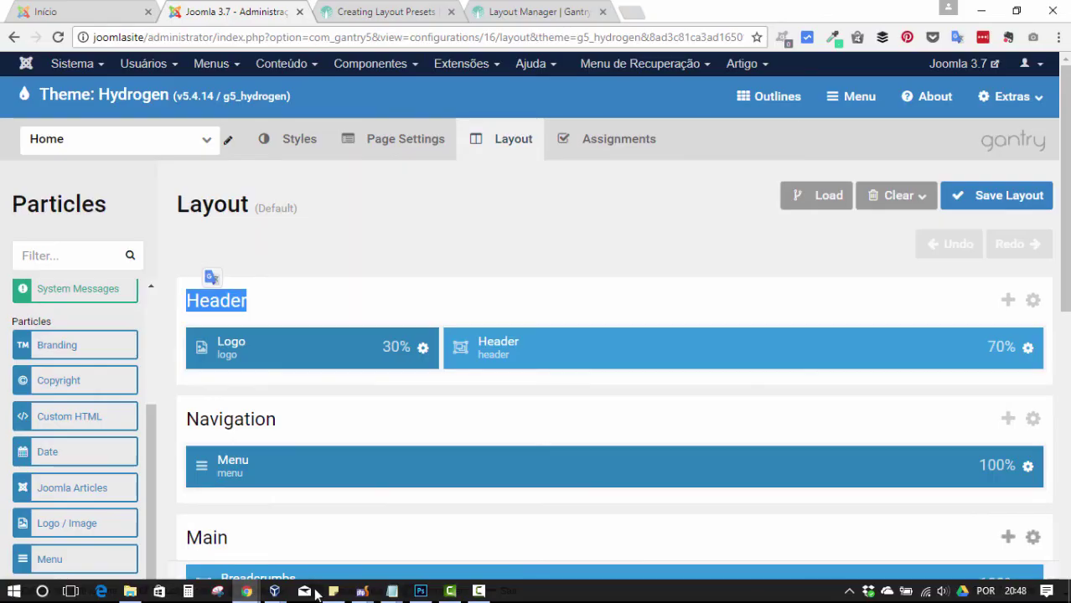
pyautogui.click(407, 10)
pyautogui.click(527, 10)
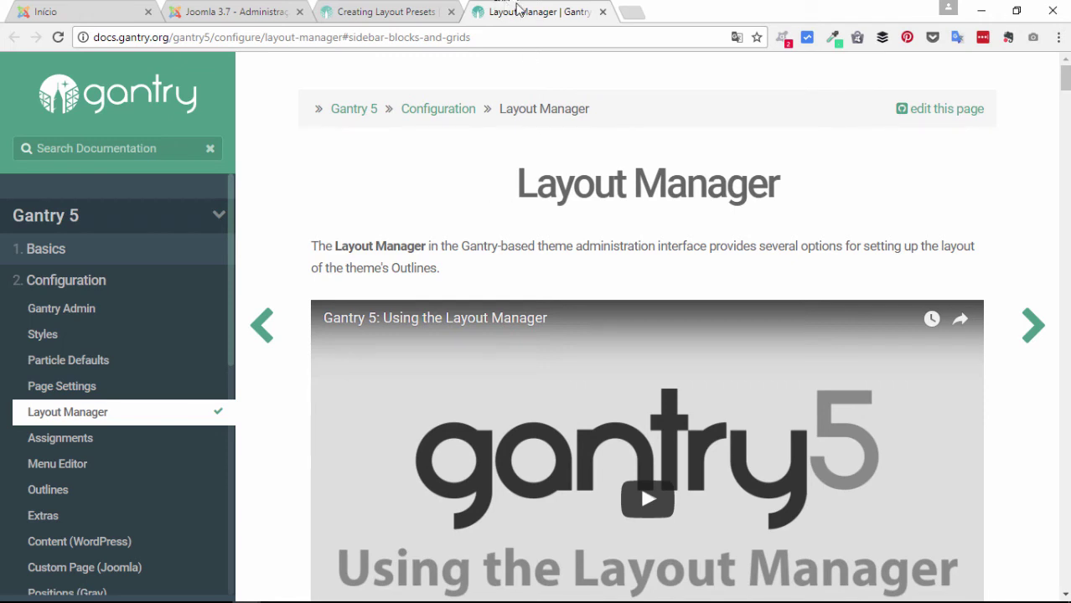
pyautogui.scroll(-15, 513, 218)
pyautogui.scroll(5, 947, 215)
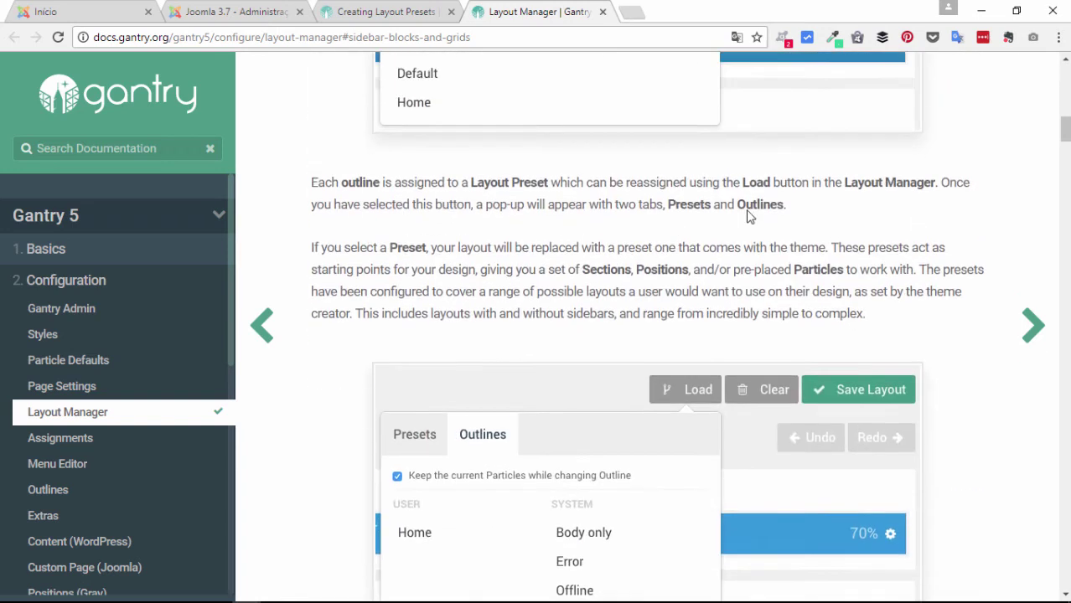
pyautogui.scroll(10, 752, 214)
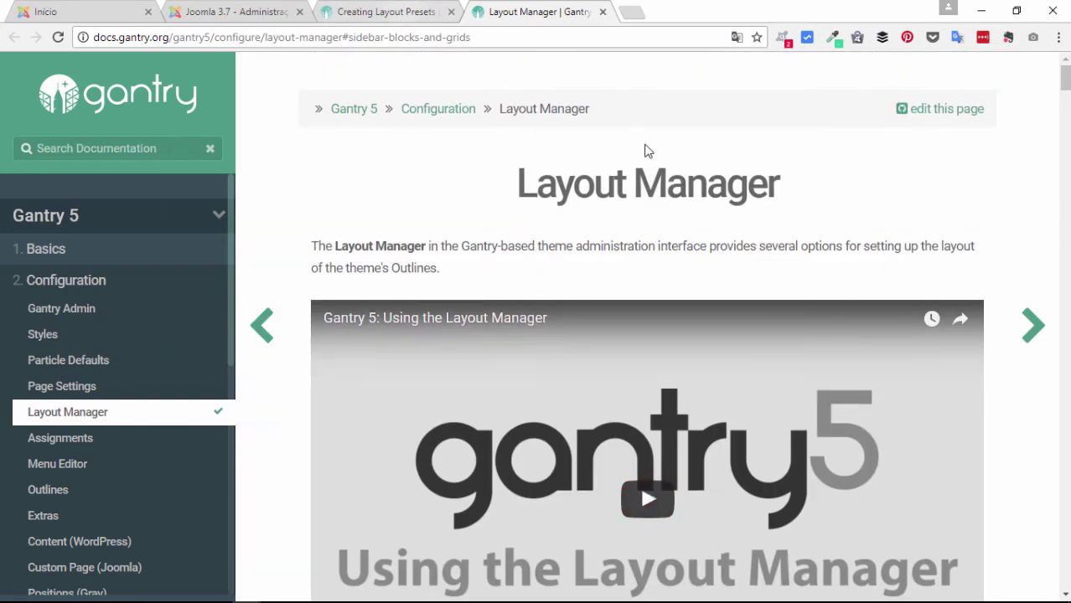
# - Read the Named grids and blocks example on the Creating Layout Presets page, and return to home.yaml in PhpStorm
pyautogui.click(367, 10)
pyautogui.scroll(-4, 768, 219)
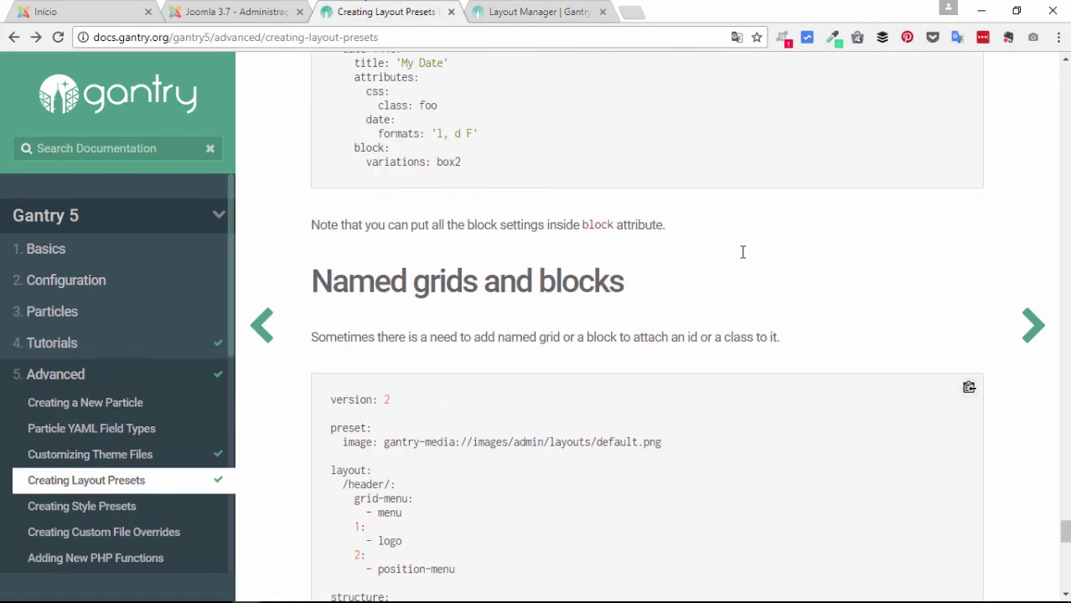
pyautogui.scroll(-2, 737, 256)
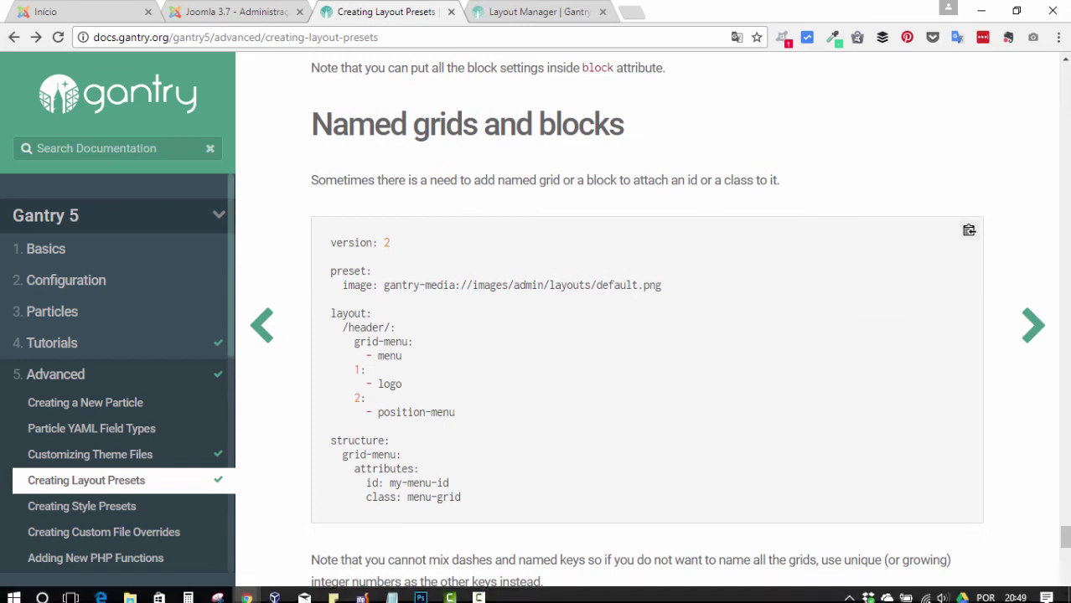
pyautogui.moveTo(362, 593)
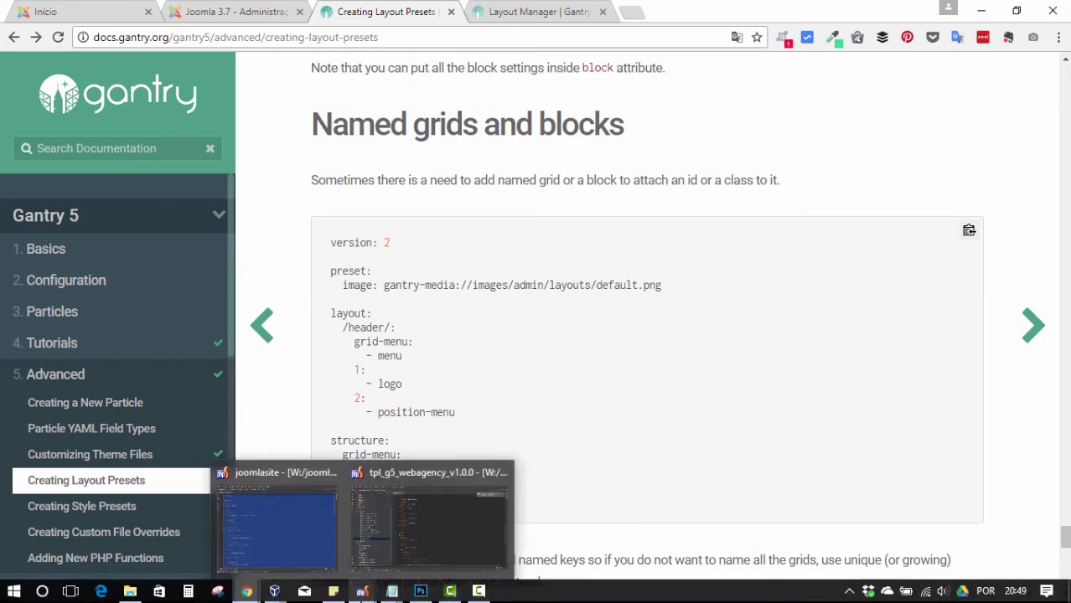
pyautogui.click(408, 560)
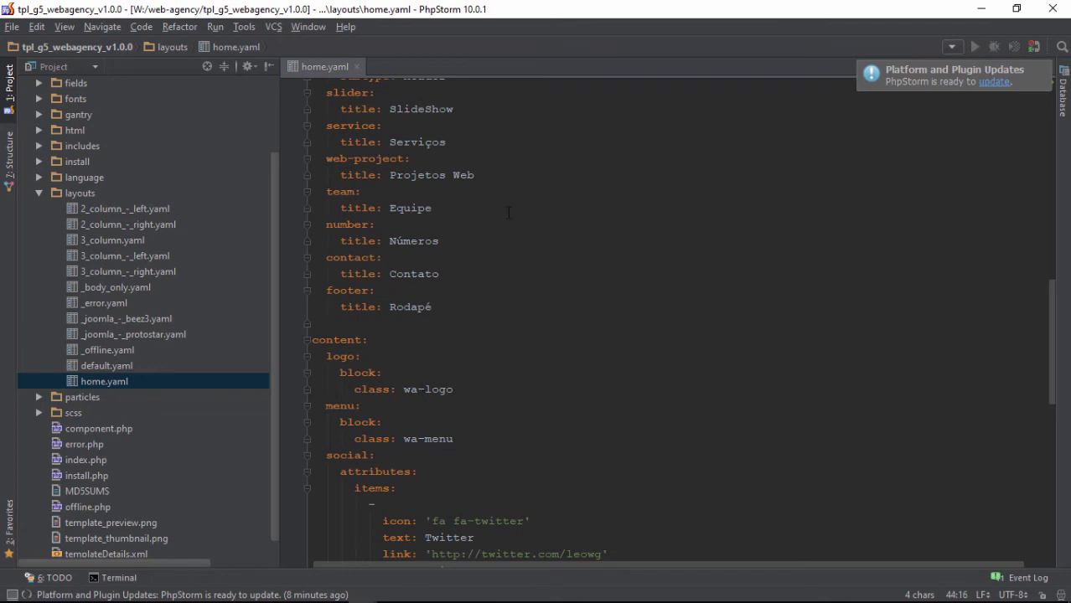
# - Review the top, slider, service and web-project entries of the structure block and their titles
pyautogui.scroll(-2, 508, 212)
pyautogui.scroll(8, 509, 212)
pyautogui.scroll(-2, 417, 352)
pyautogui.scroll(1, 320, 182)
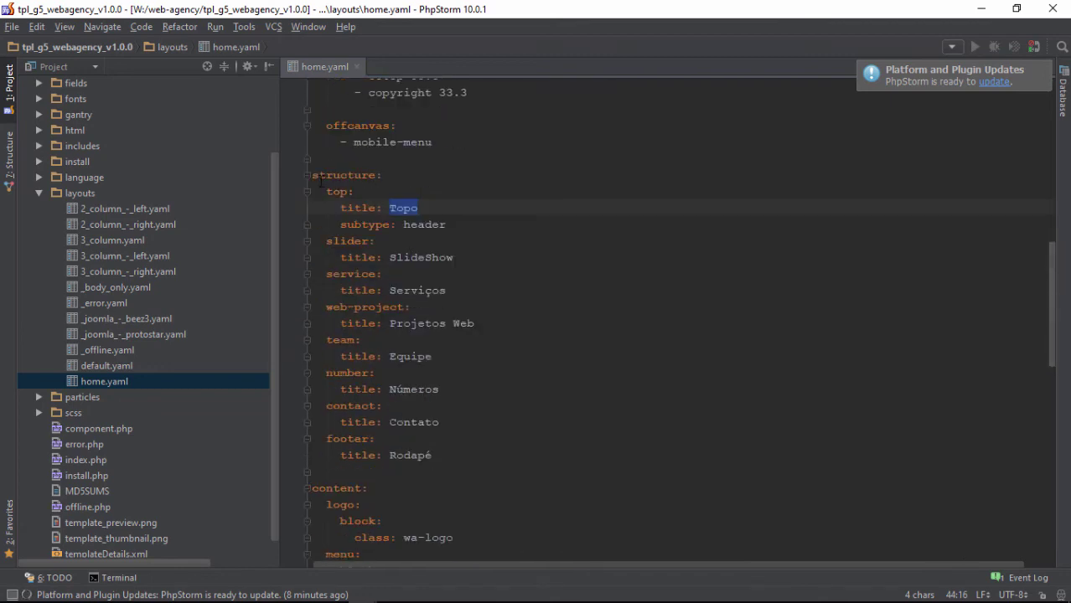
pyautogui.doubleClick(340, 191)
pyautogui.moveTo(327, 240); pyautogui.dragTo(369, 240)
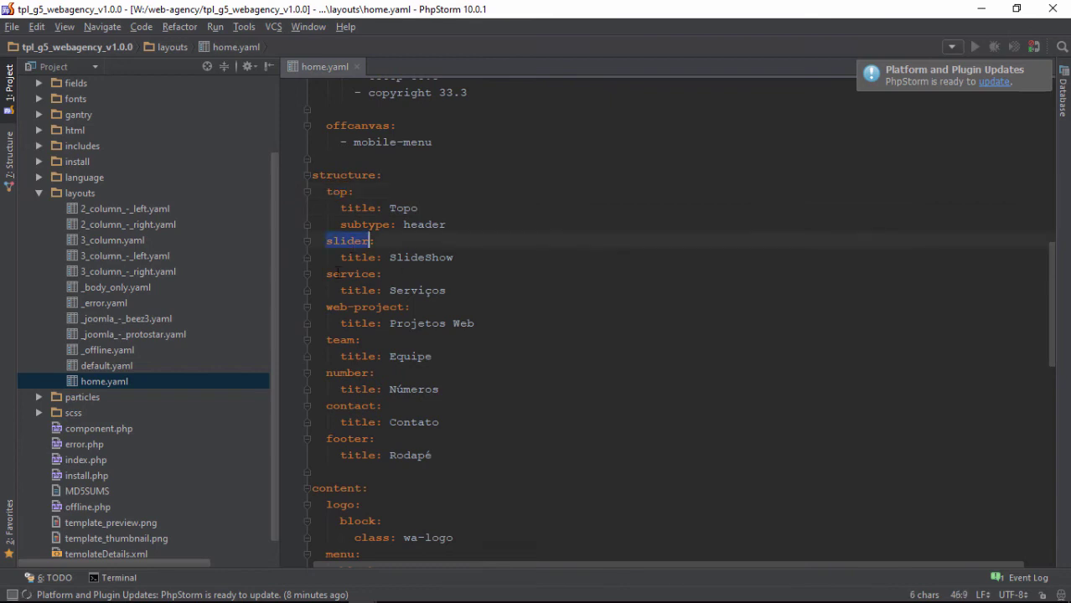
pyautogui.doubleClick(358, 274)
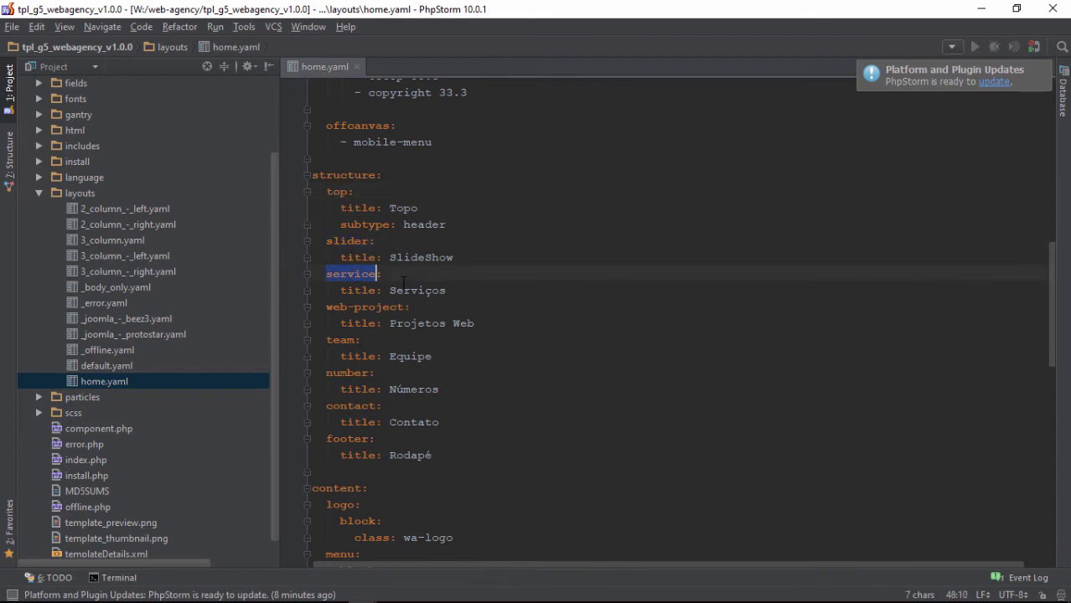
pyautogui.moveTo(476, 324); pyautogui.dragTo(390, 323)
# - Check the /portfolio/ section of the layout block against the entries of the structure block
pyautogui.scroll(6, 580, 264)
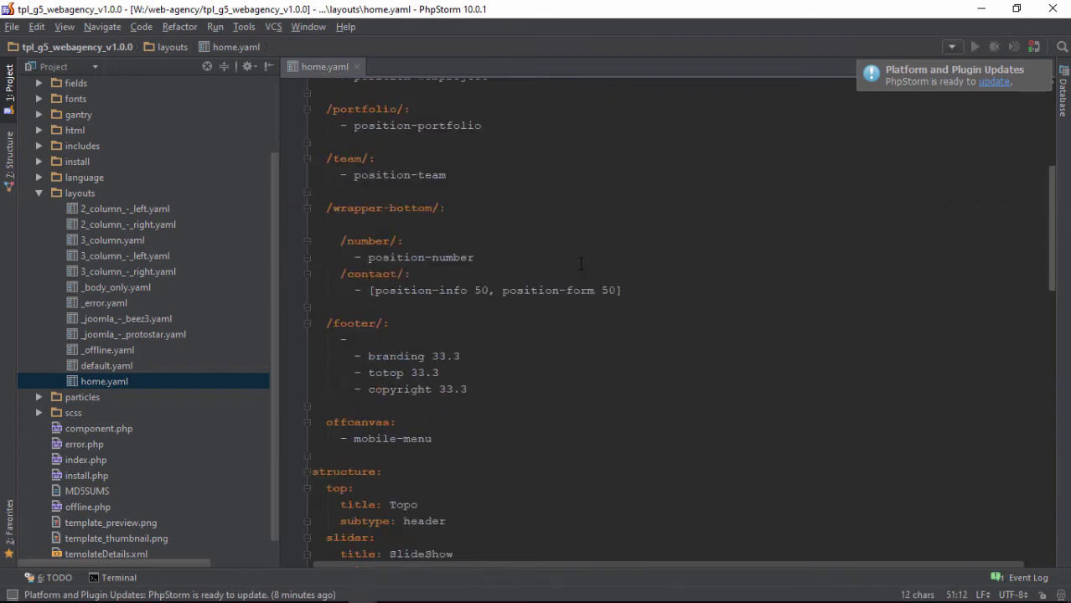
pyautogui.scroll(1, 580, 264)
pyautogui.doubleClick(367, 160)
pyautogui.scroll(-4, 487, 313)
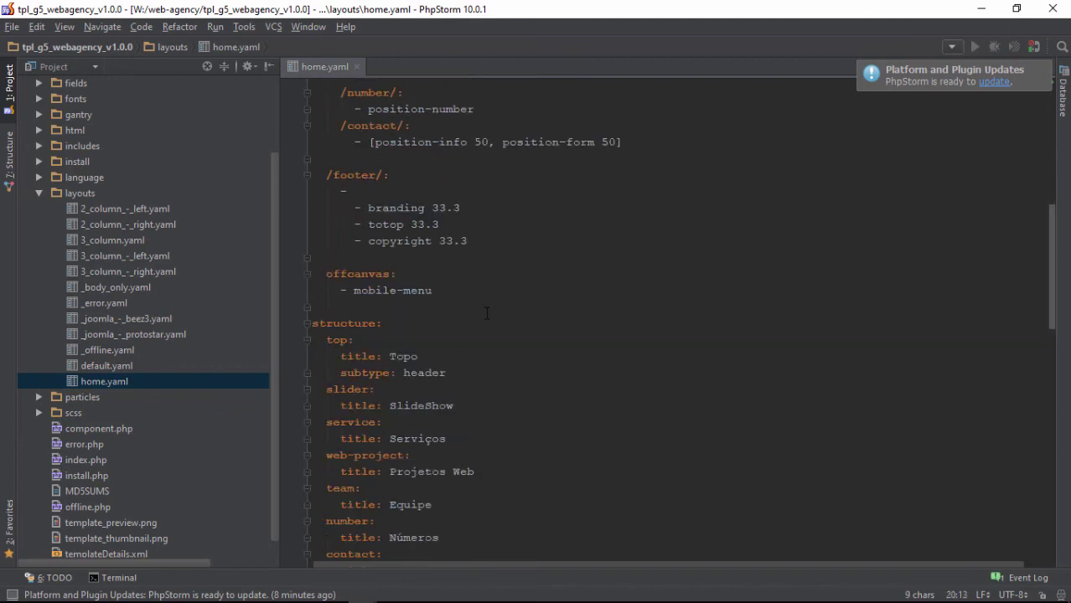
pyautogui.scroll(-9, 487, 313)
pyautogui.scroll(4, 545, 220)
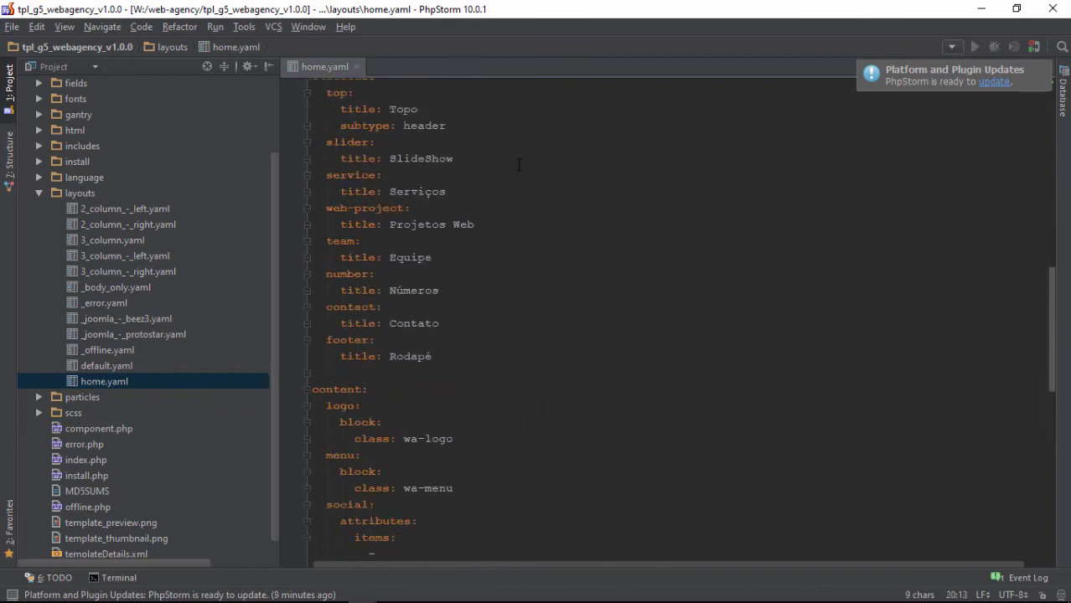
pyautogui.scroll(1, 518, 164)
pyautogui.scroll(-2, 521, 164)
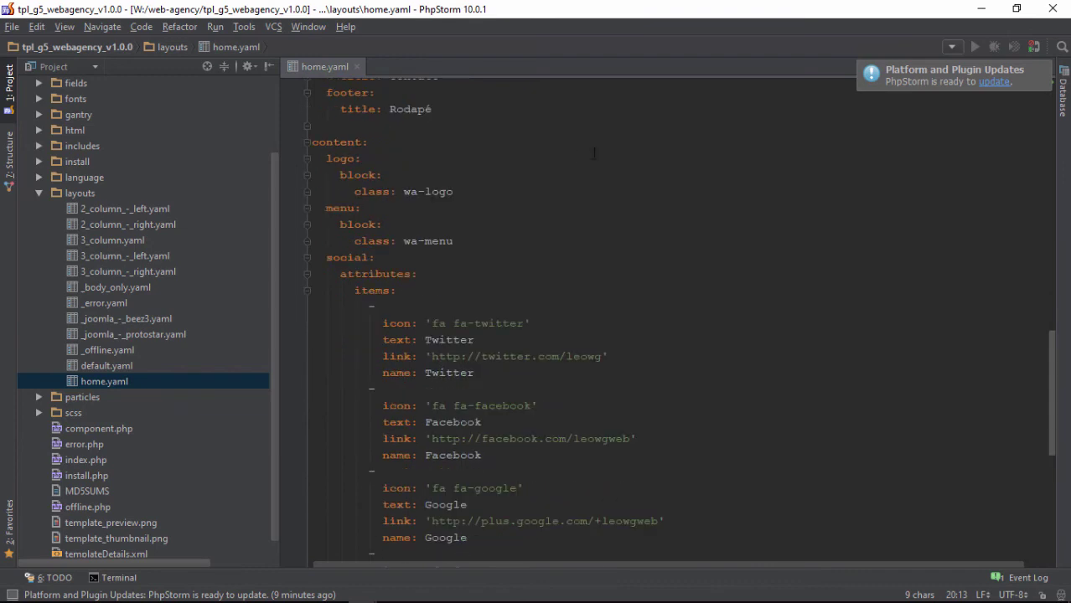
# - Match the logo entry of the content block with the logo, menu and social row of the /top/ section
pyautogui.doubleClick(341, 143)
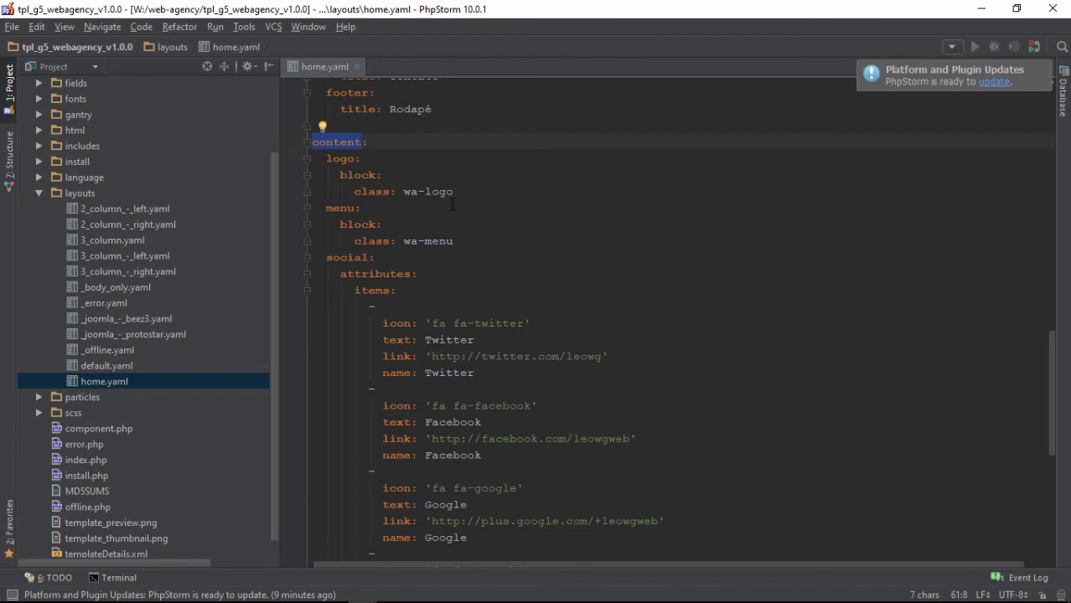
pyautogui.scroll(3, 319, 217)
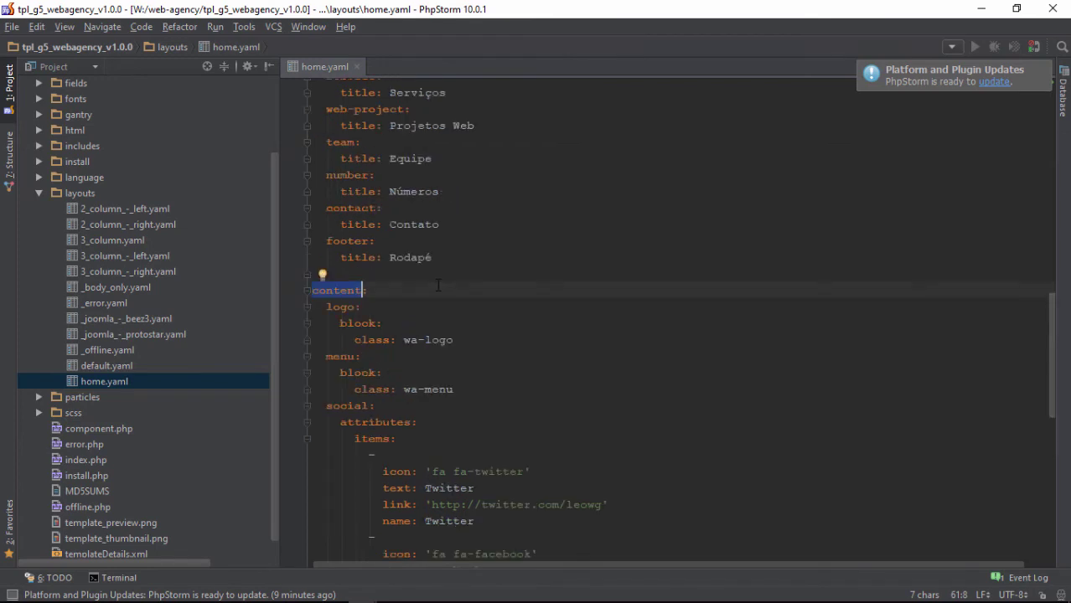
pyautogui.scroll(-2, 437, 286)
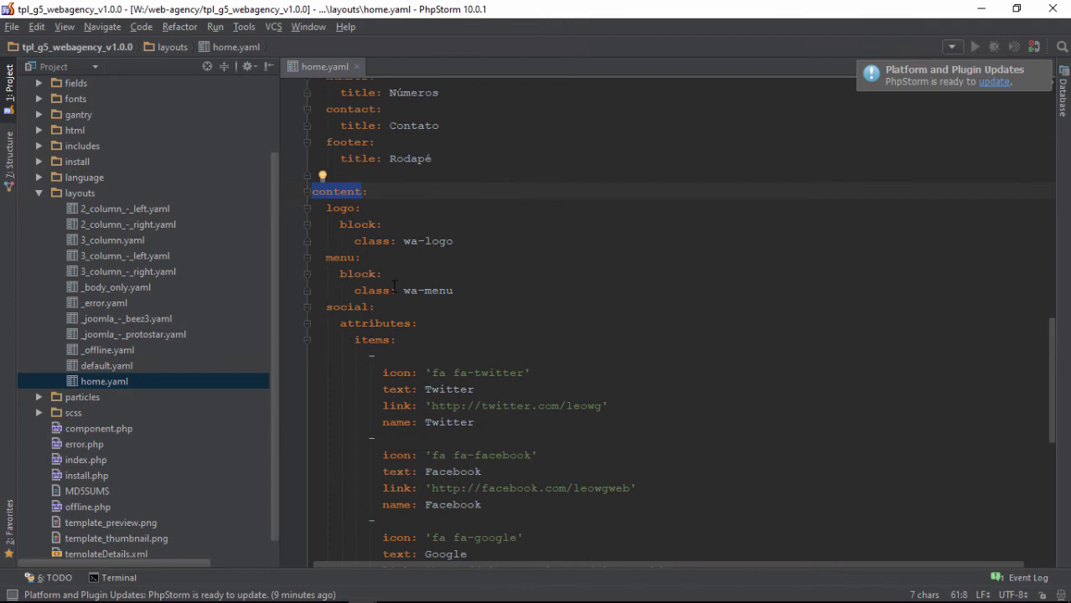
pyautogui.doubleClick(342, 208)
pyautogui.scroll(10, 732, 253)
pyautogui.scroll(3, 732, 254)
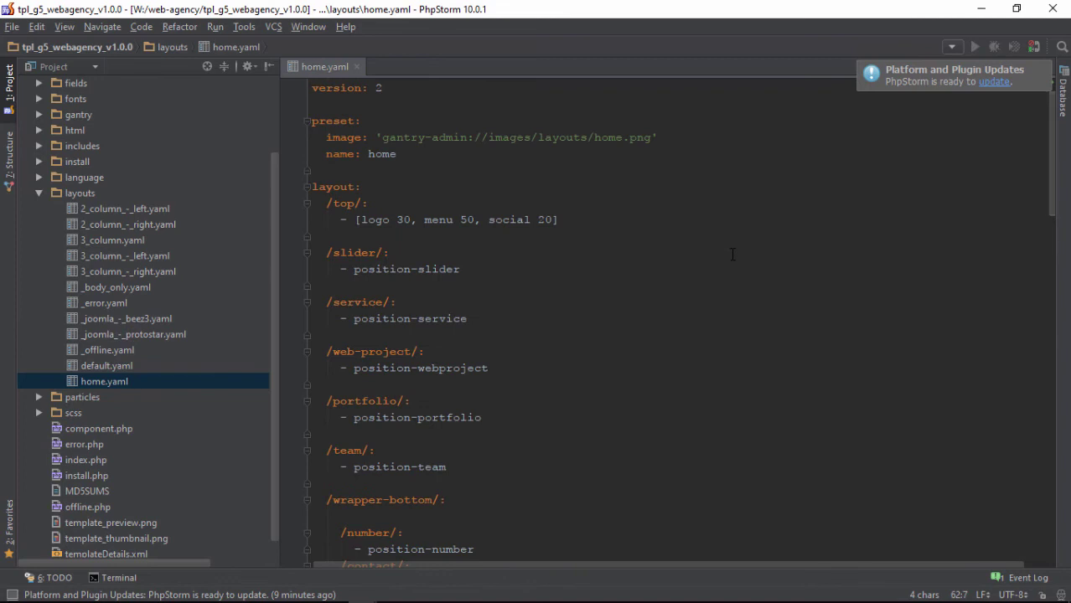
pyautogui.doubleClick(387, 219)
pyautogui.scroll(-19, 569, 251)
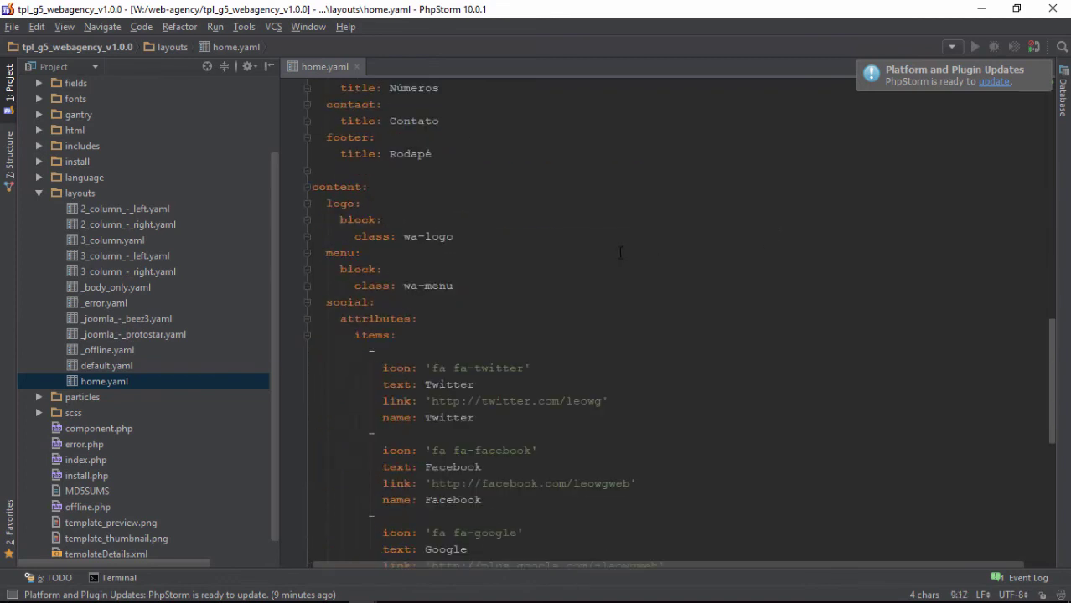
# - Examine how the logo entry's block setting in the content block assigns the class wa-logo
pyautogui.doubleClick(371, 185)
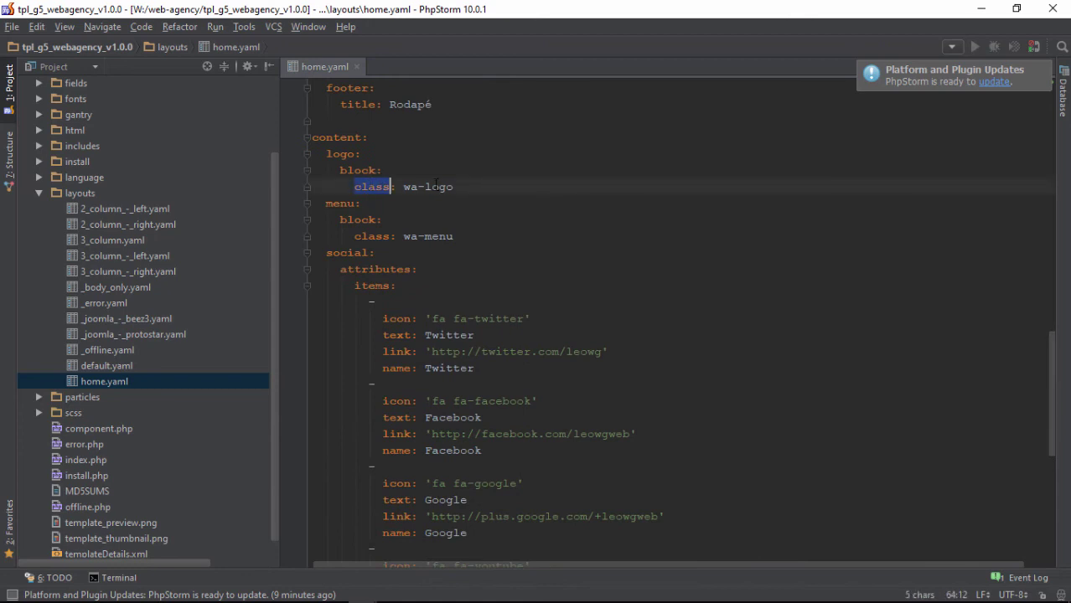
pyautogui.moveTo(403, 186); pyautogui.dragTo(471, 191)
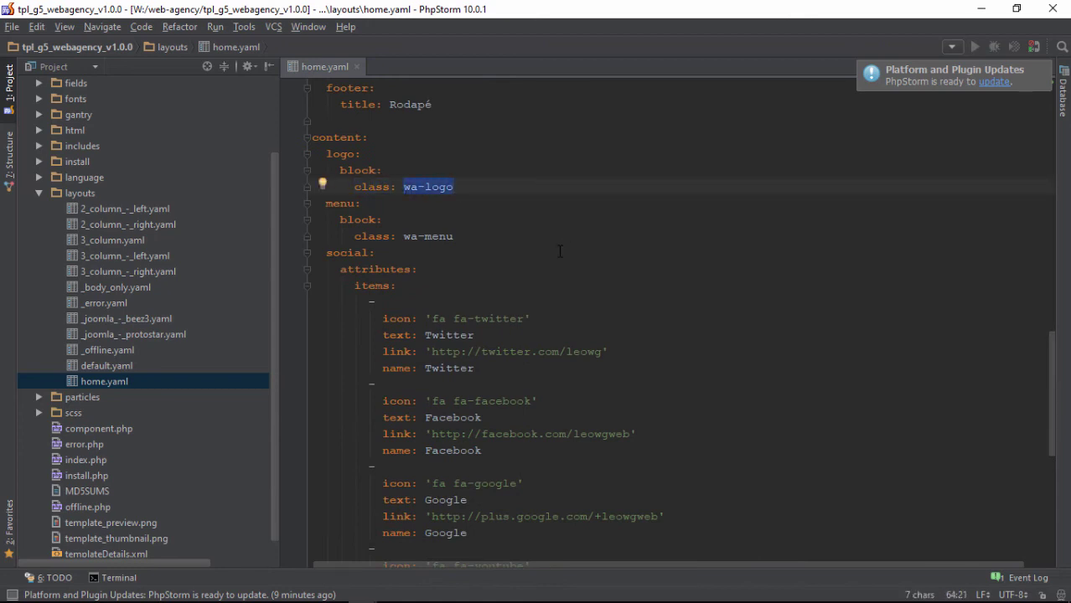
pyautogui.click(333, 137)
pyautogui.doubleClick(341, 154)
pyautogui.click(340, 170)
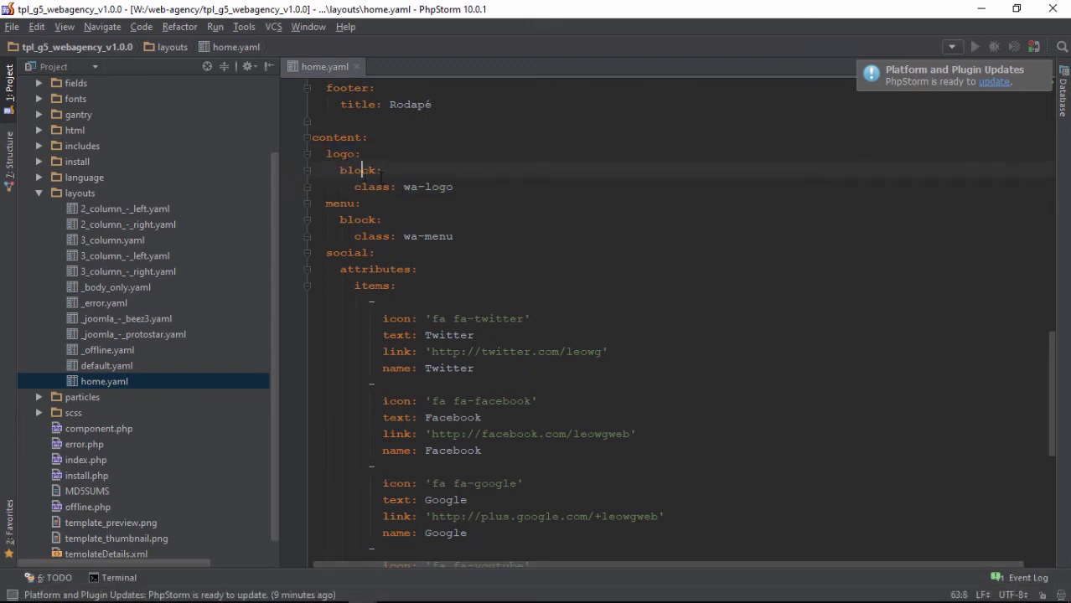
pyautogui.moveTo(403, 186); pyautogui.dragTo(448, 187)
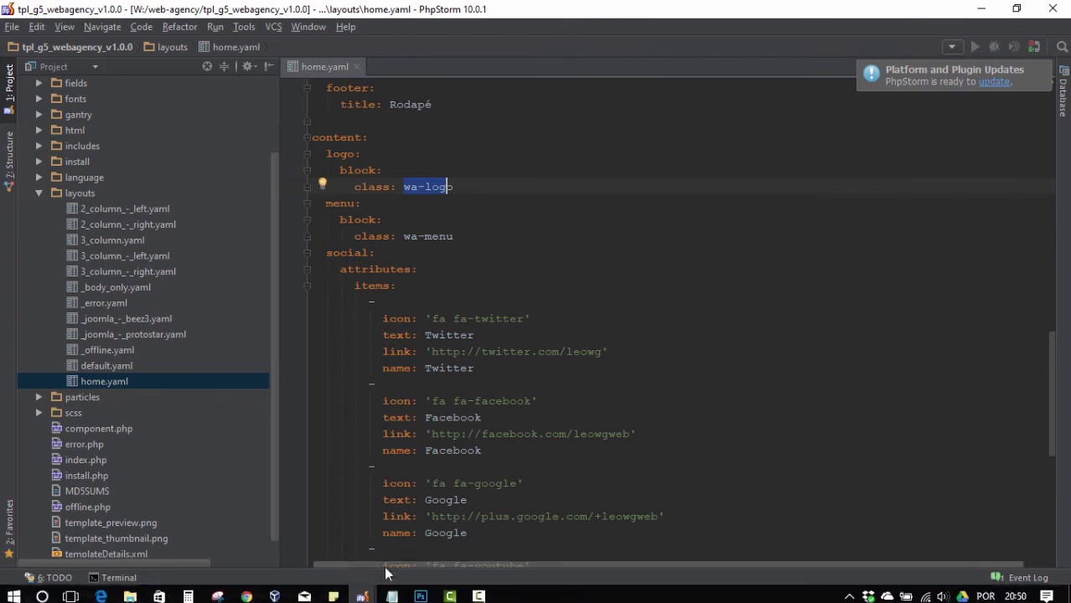
# - Switch to the Gantry layout page in Chrome and examine the CSS Classes field in the Logo particle's Block settings
pyautogui.moveTo(247, 590)
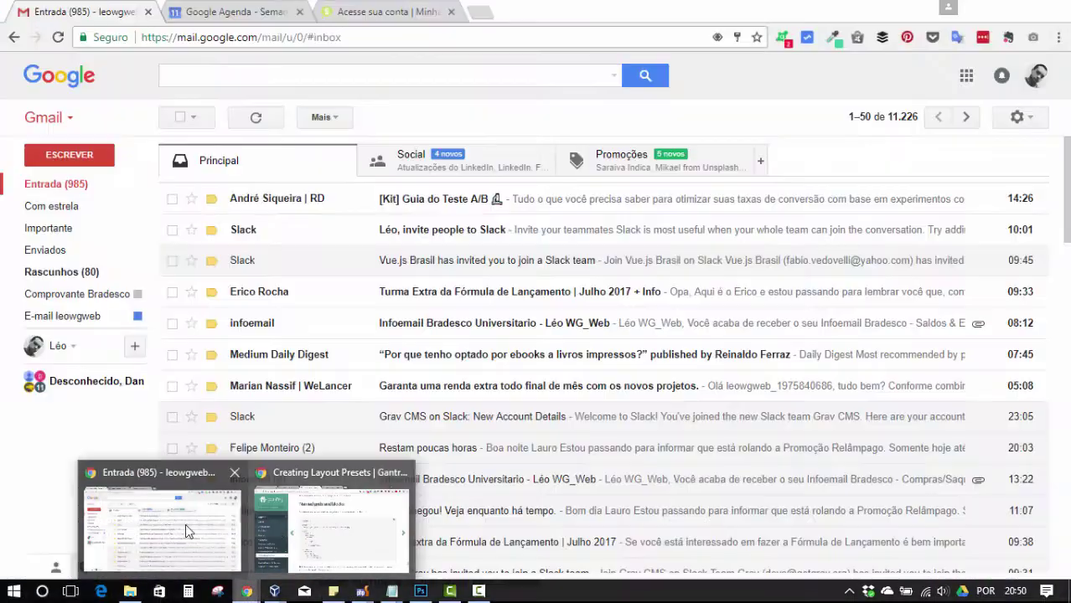
pyautogui.click(306, 517)
pyautogui.click(285, 9)
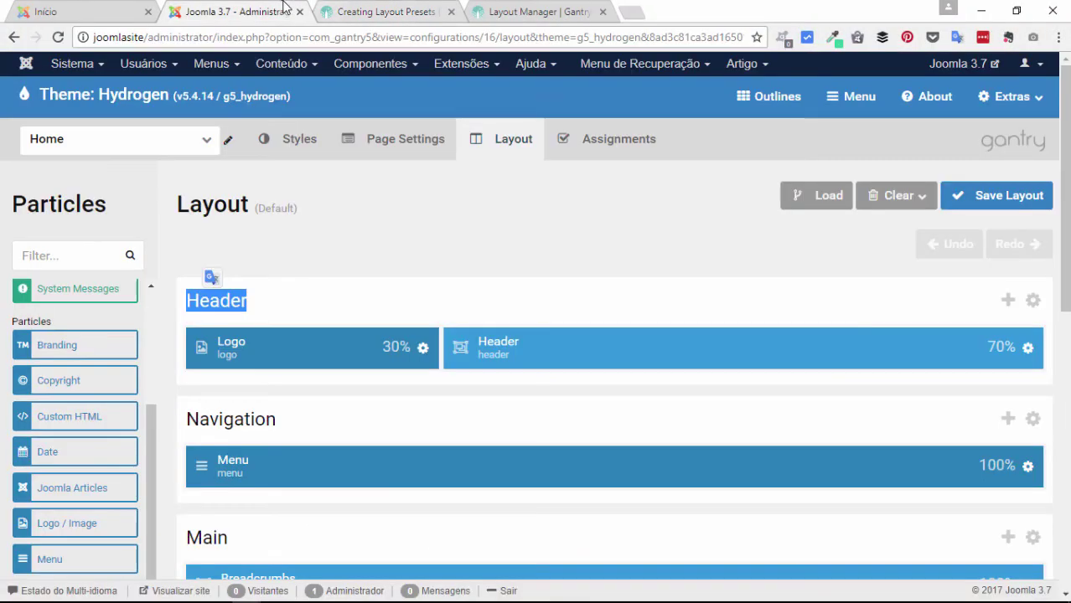
pyautogui.click(423, 348)
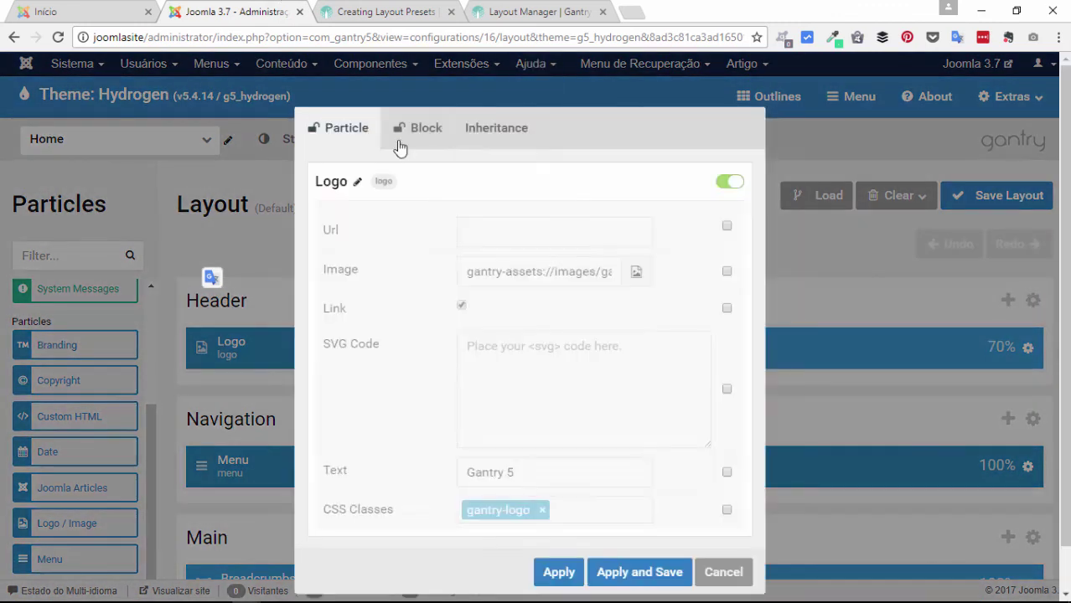
pyautogui.click(411, 134)
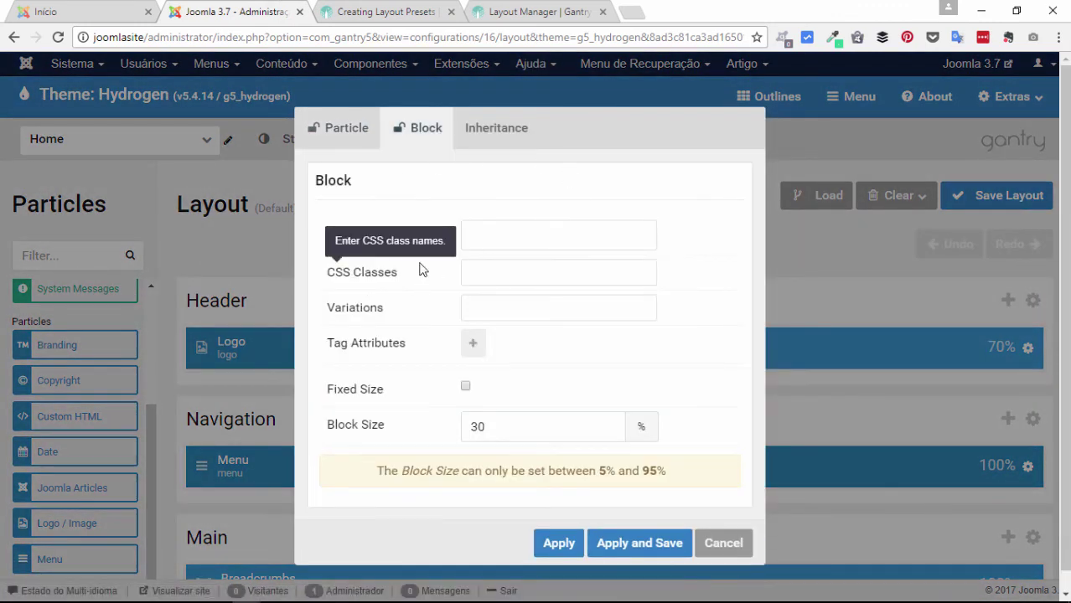
pyautogui.click(570, 263)
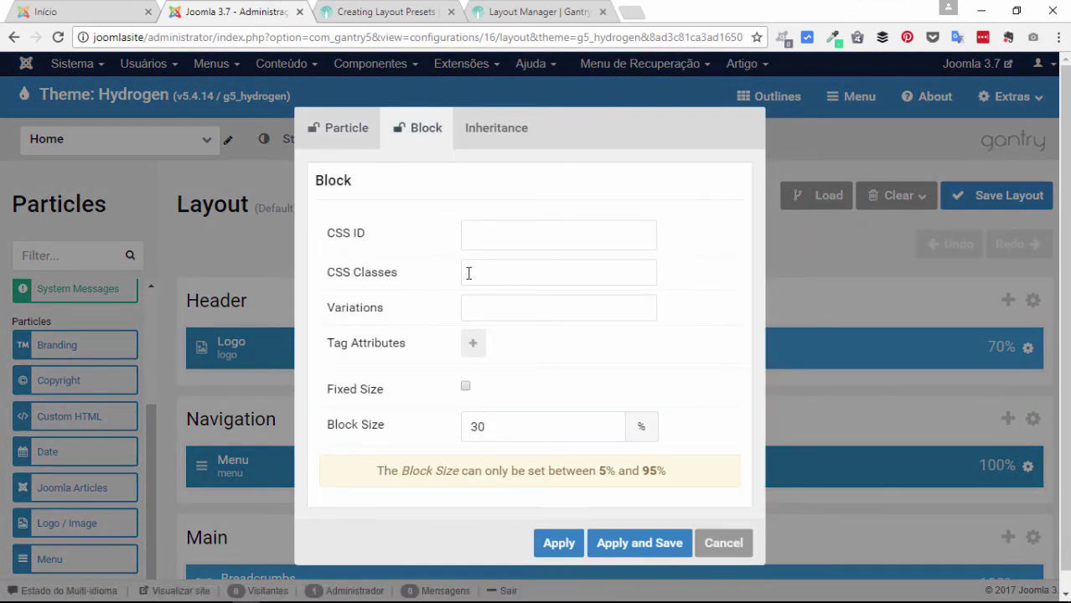
pyautogui.click(722, 542)
pyautogui.click(423, 348)
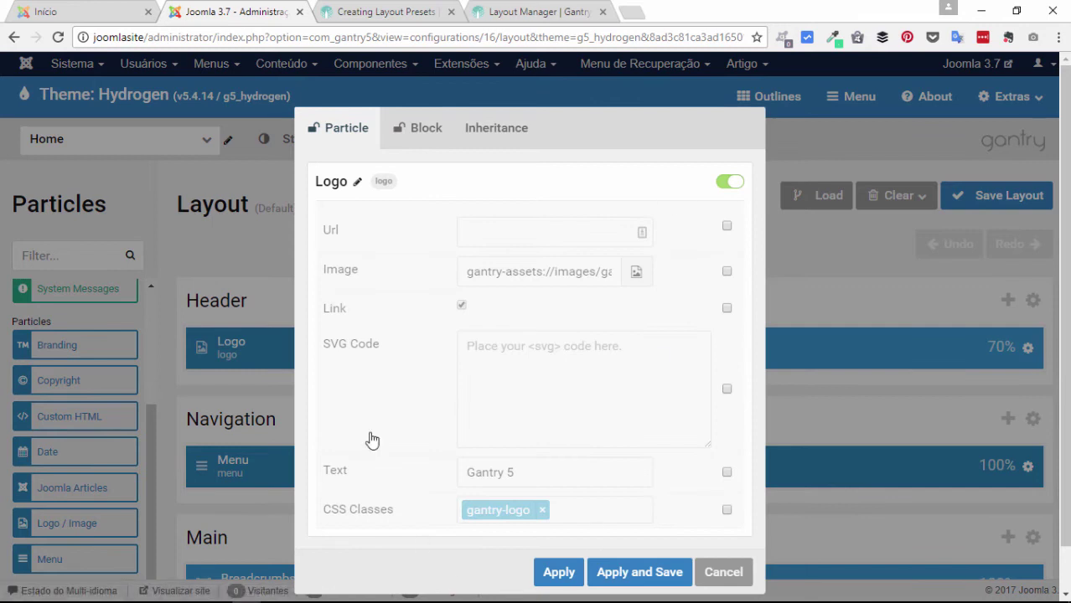
pyautogui.click(415, 127)
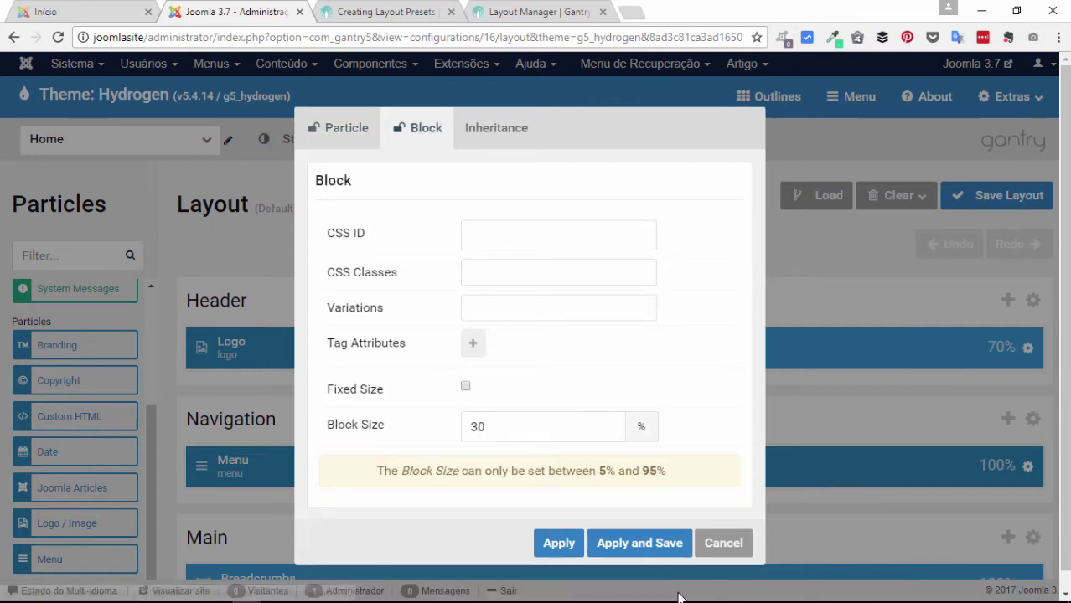
# - Close the Logo settings and examine the Block settings of the Breadcrumbs position in the Main section, leaving them unchanged
pyautogui.click(723, 543)
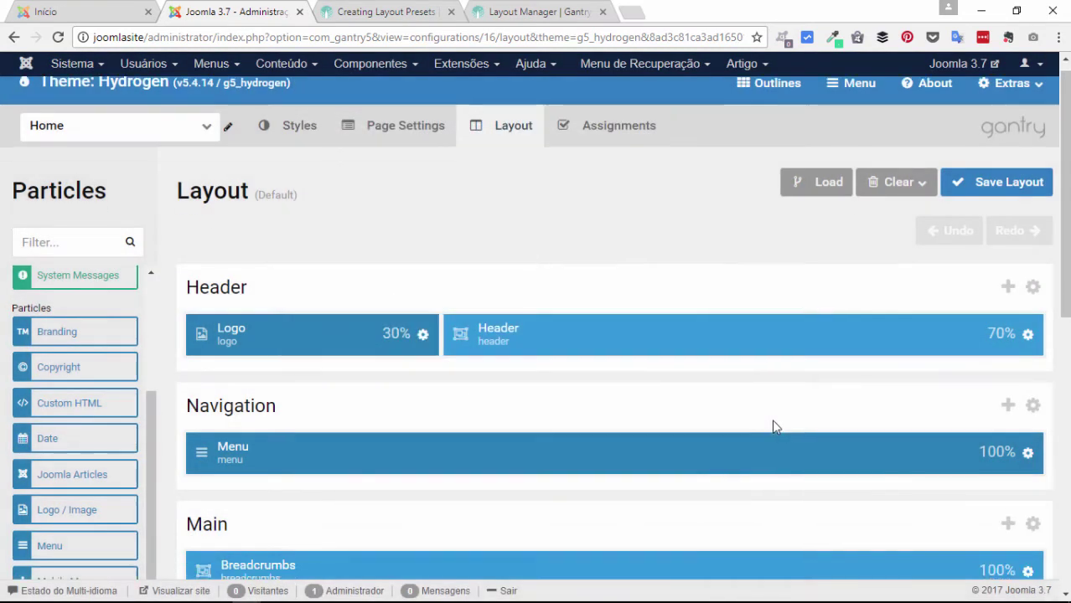
pyautogui.scroll(-5, 771, 420)
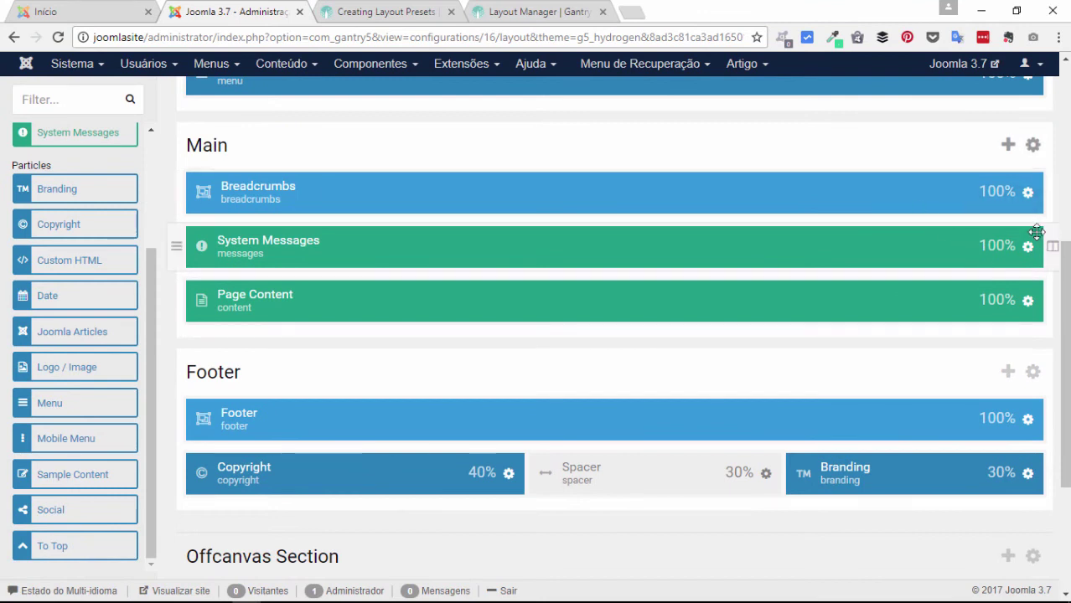
pyautogui.click(1025, 194)
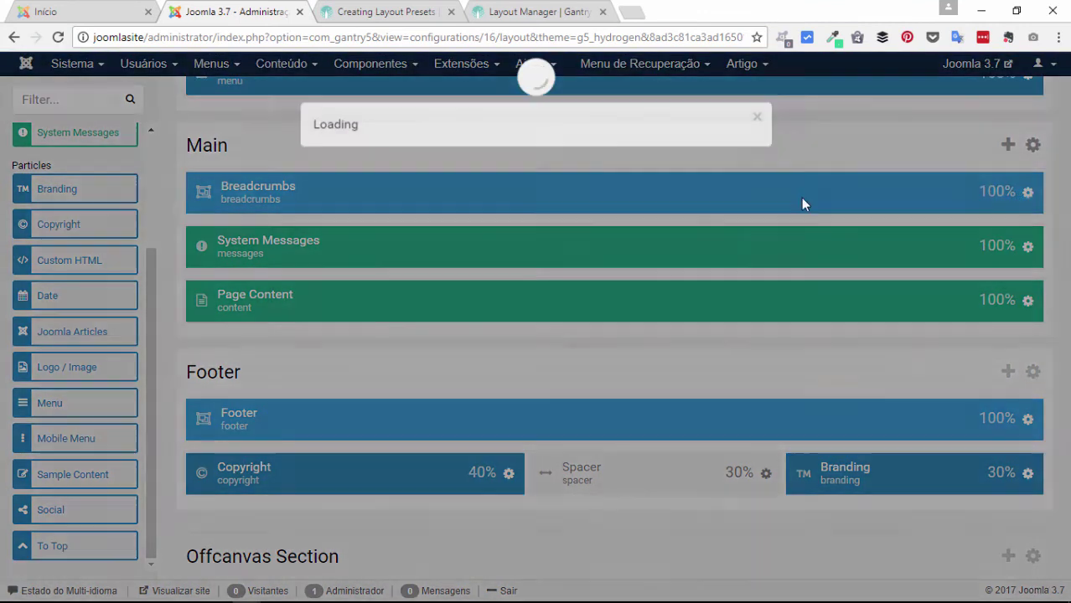
pyautogui.click(436, 130)
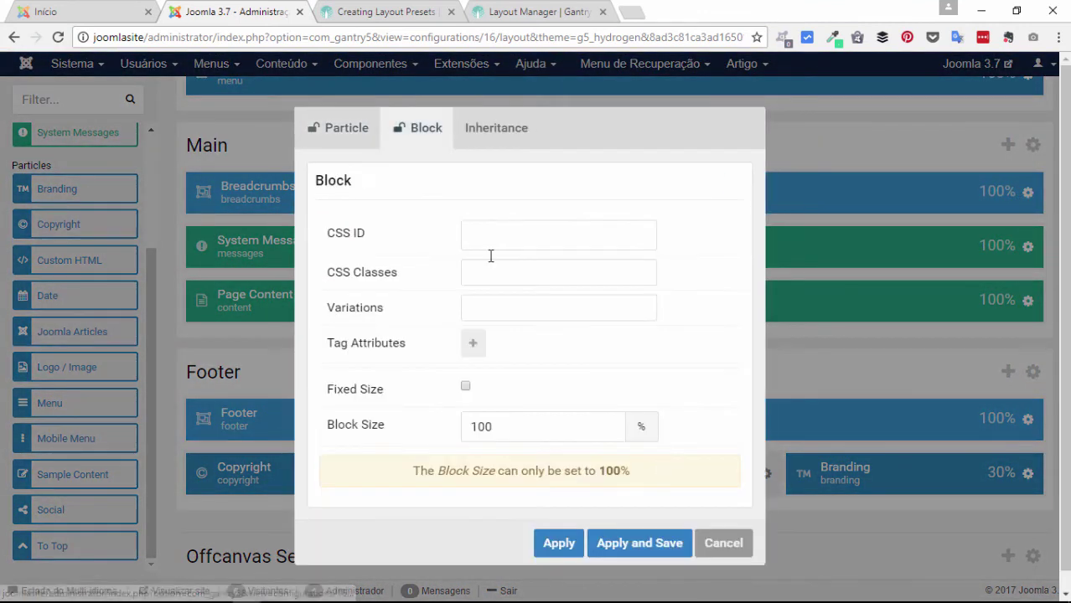
pyautogui.click(740, 549)
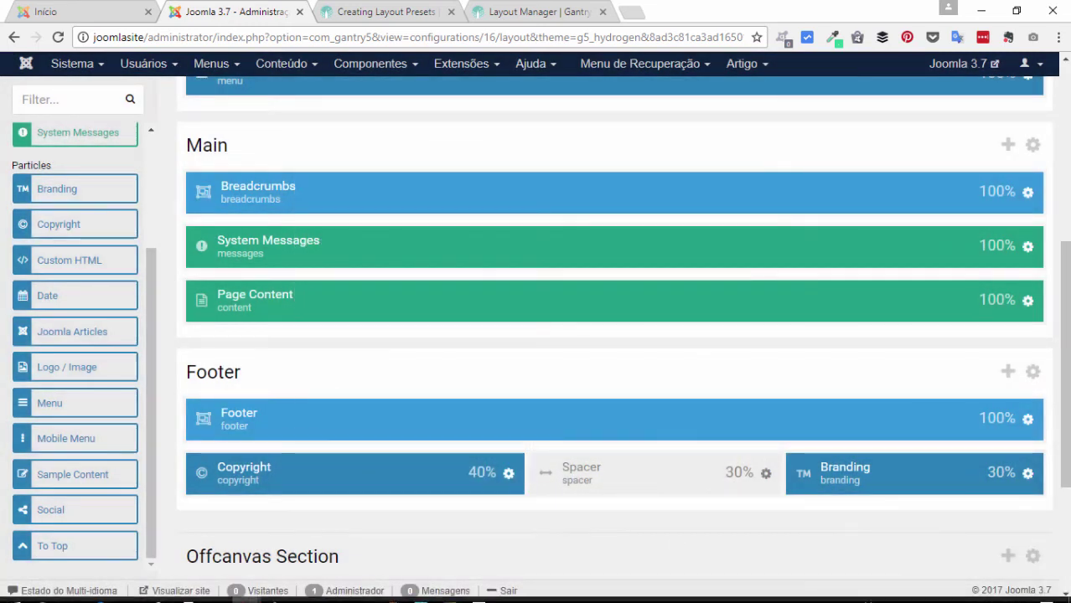
# - Switch to home.yaml in PhpStorm and review the content block's entries from logo to mobile-menu, ending back at the start of the file
pyautogui.moveTo(366, 595)
pyautogui.click(422, 543)
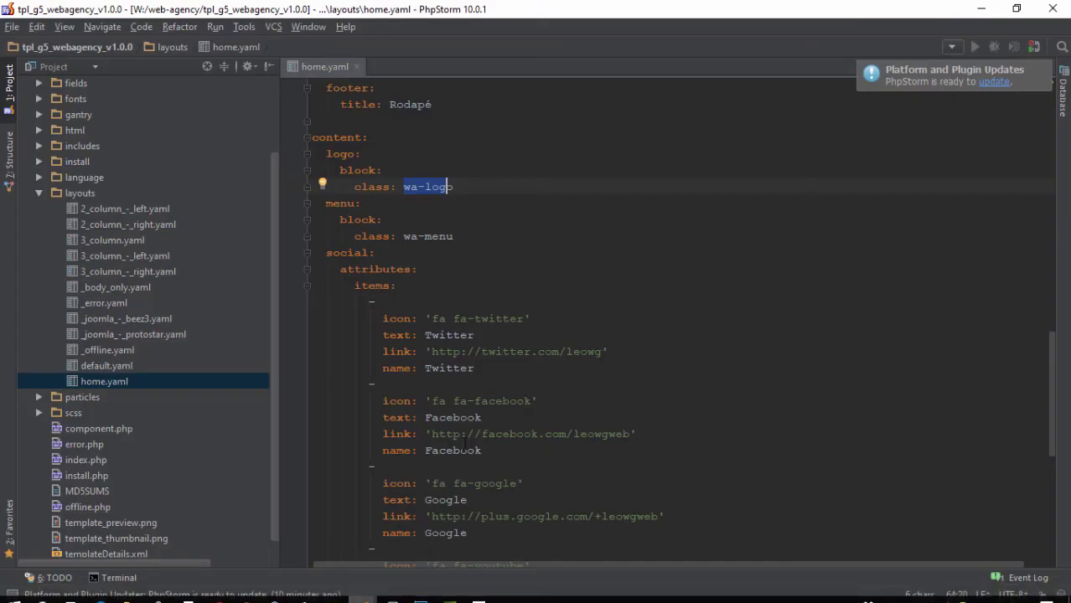
pyautogui.doubleClick(328, 138)
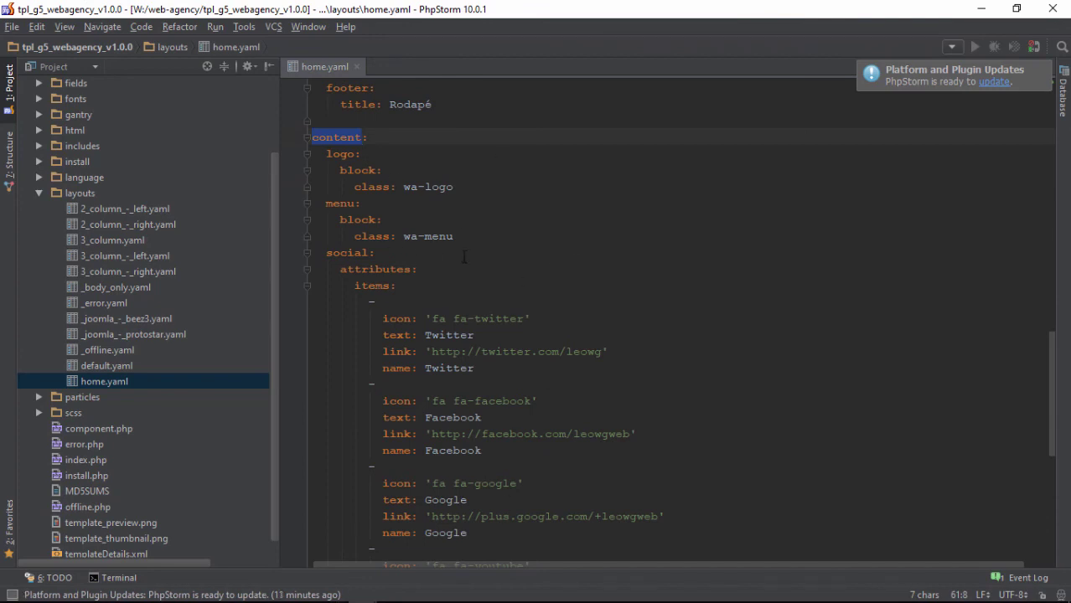
pyautogui.scroll(-4, 468, 256)
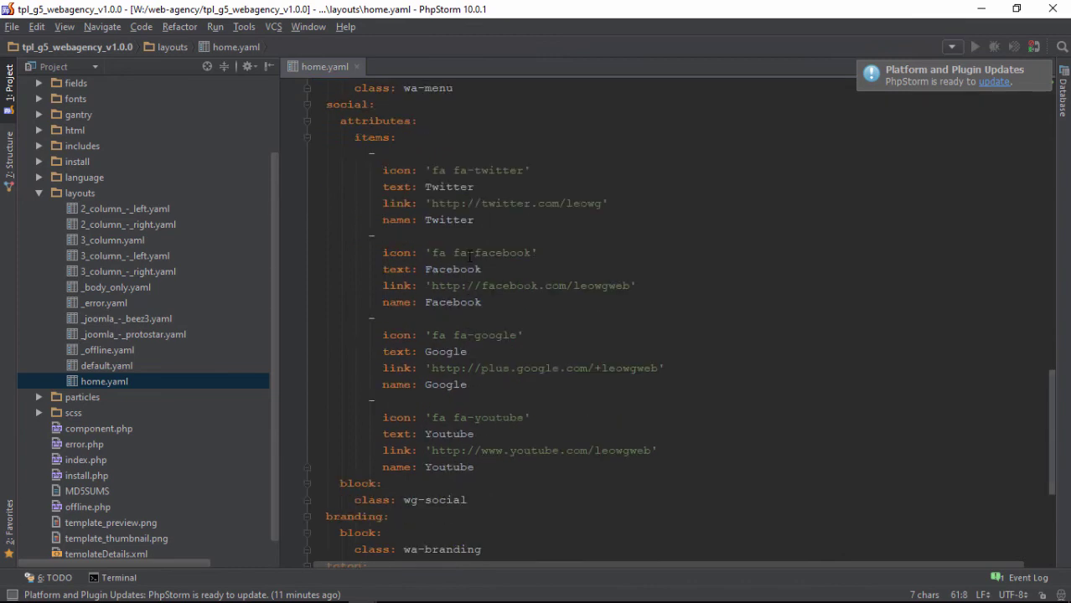
pyautogui.scroll(-1, 470, 256)
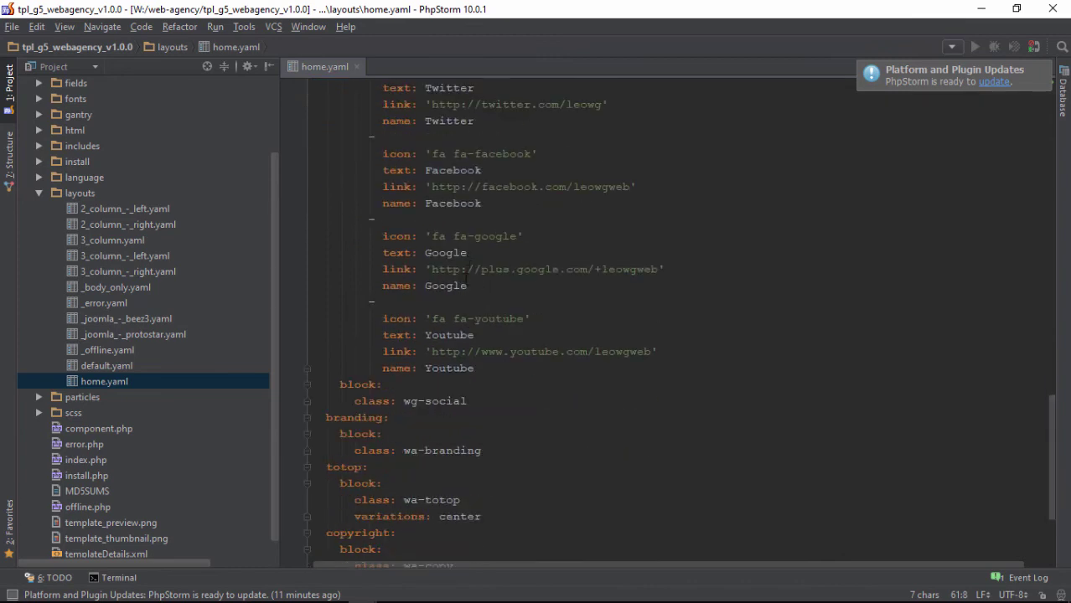
pyautogui.scroll(-3, 468, 282)
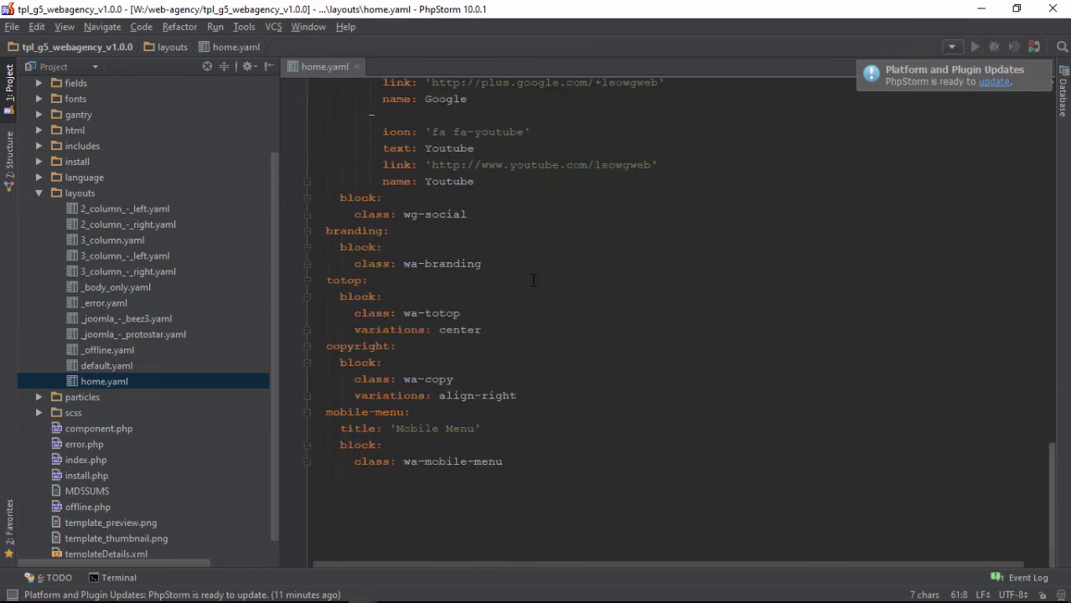
pyautogui.scroll(4, 600, 207)
pyautogui.scroll(-4, 601, 207)
pyautogui.scroll(14, 630, 278)
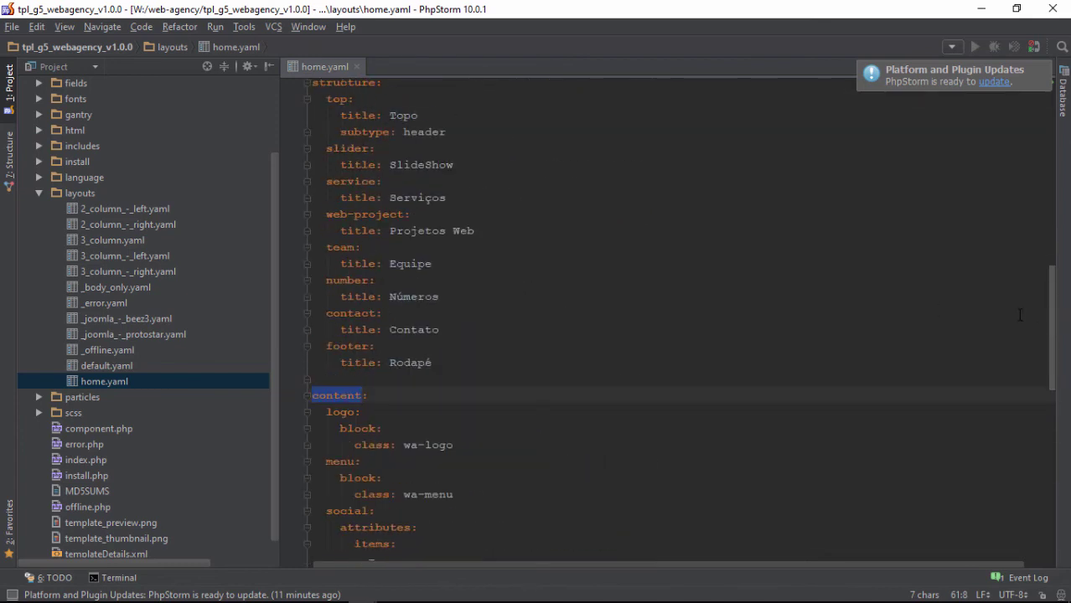
pyautogui.moveTo(1055, 336); pyautogui.dragTo(1047, 123)
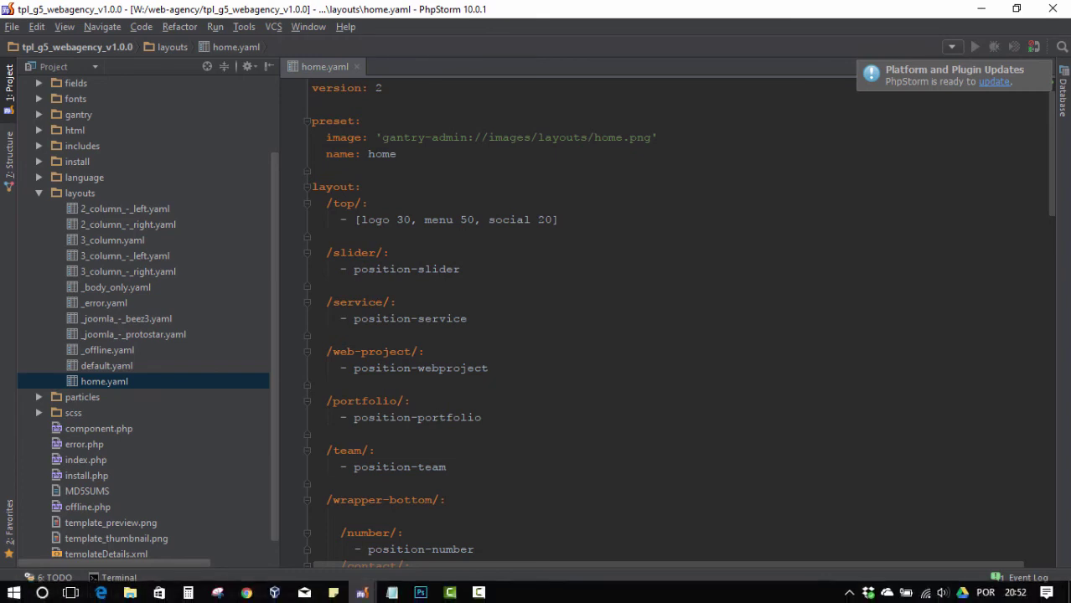
# - Switch to Chrome and load the Home preset into the Home outline's layout, keeping the current particles and accepting the loss of unmatched sections
pyautogui.moveTo(246, 592)
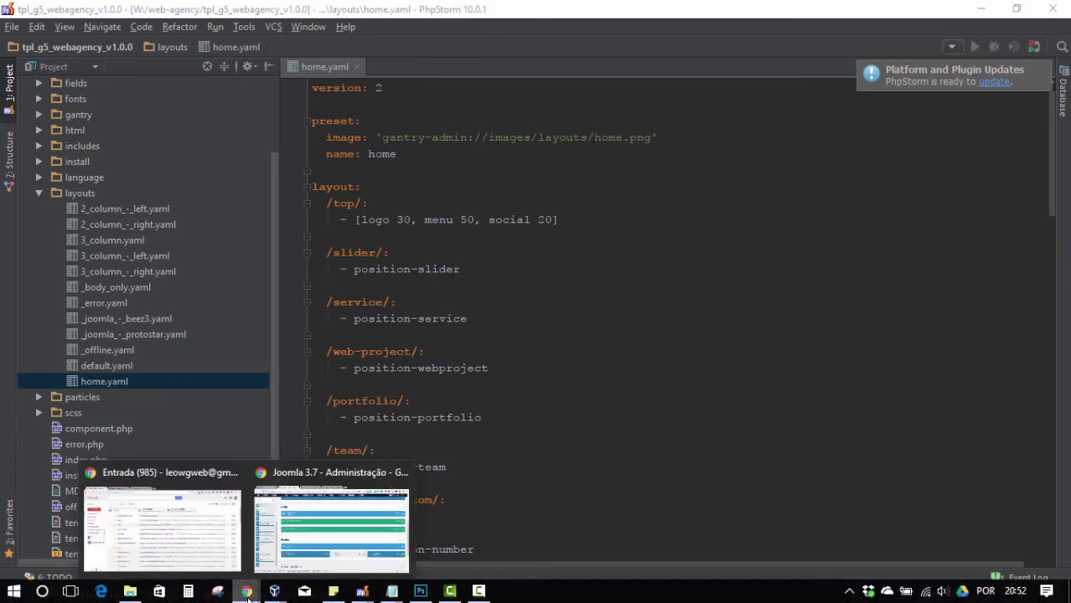
pyautogui.click(309, 535)
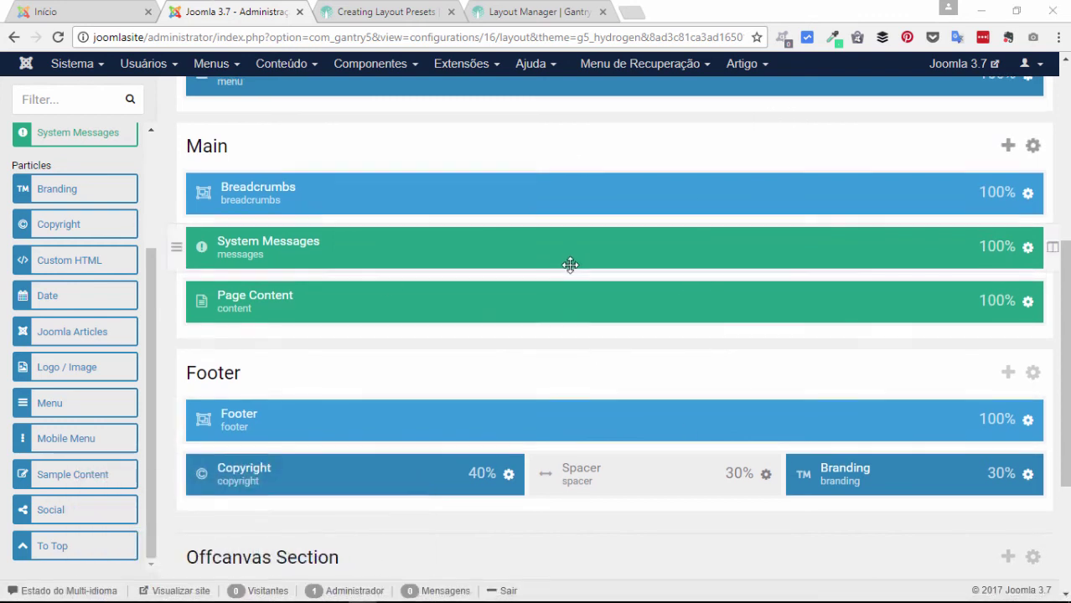
pyautogui.scroll(5, 570, 265)
pyautogui.click(819, 201)
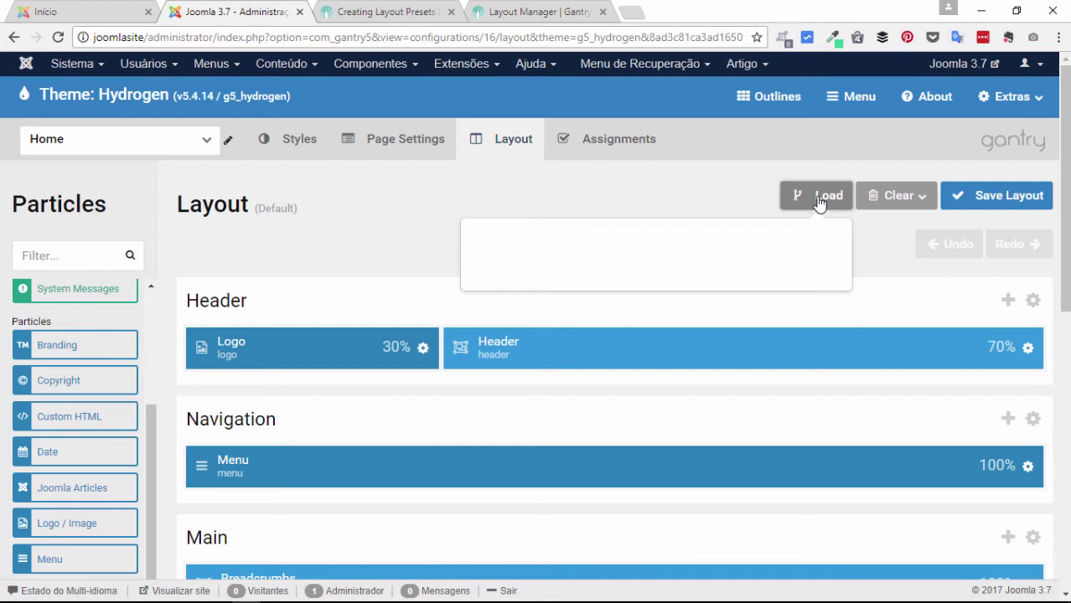
pyautogui.doubleClick(279, 208)
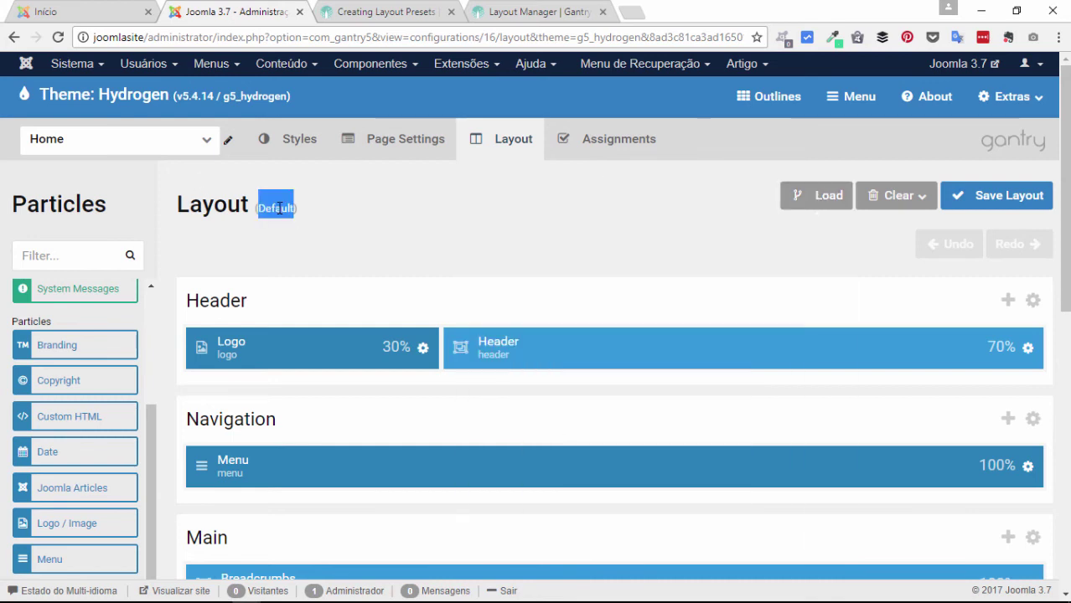
pyautogui.click(827, 201)
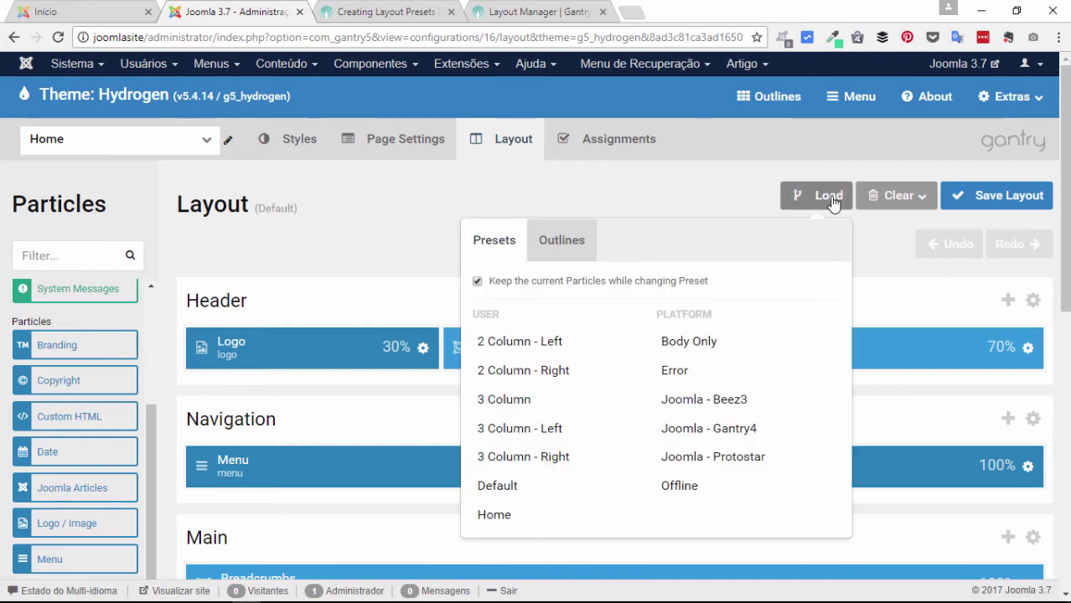
pyautogui.click(514, 519)
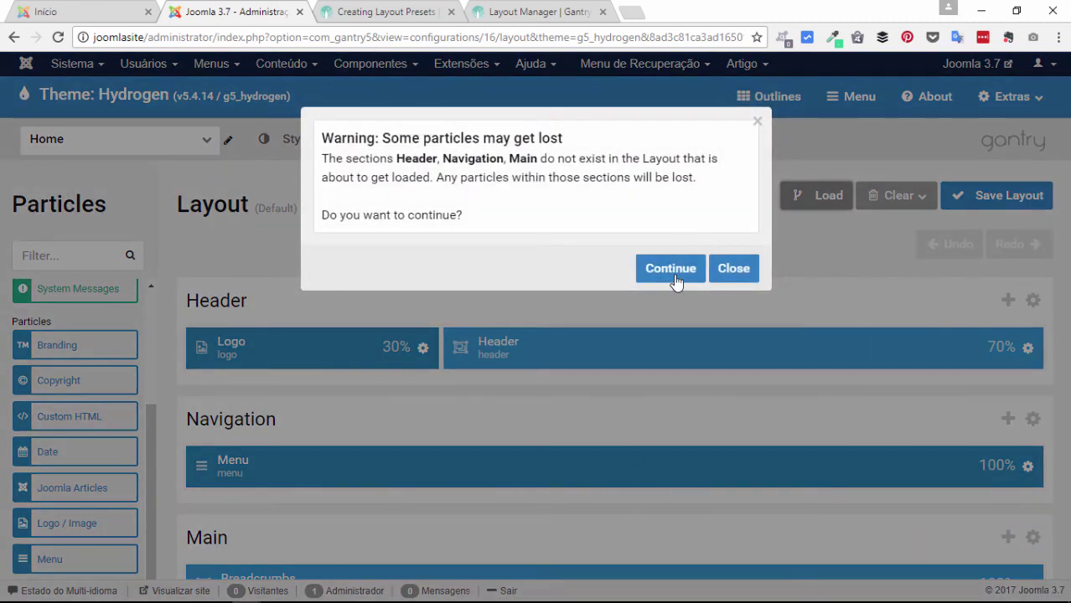
pyautogui.click(670, 269)
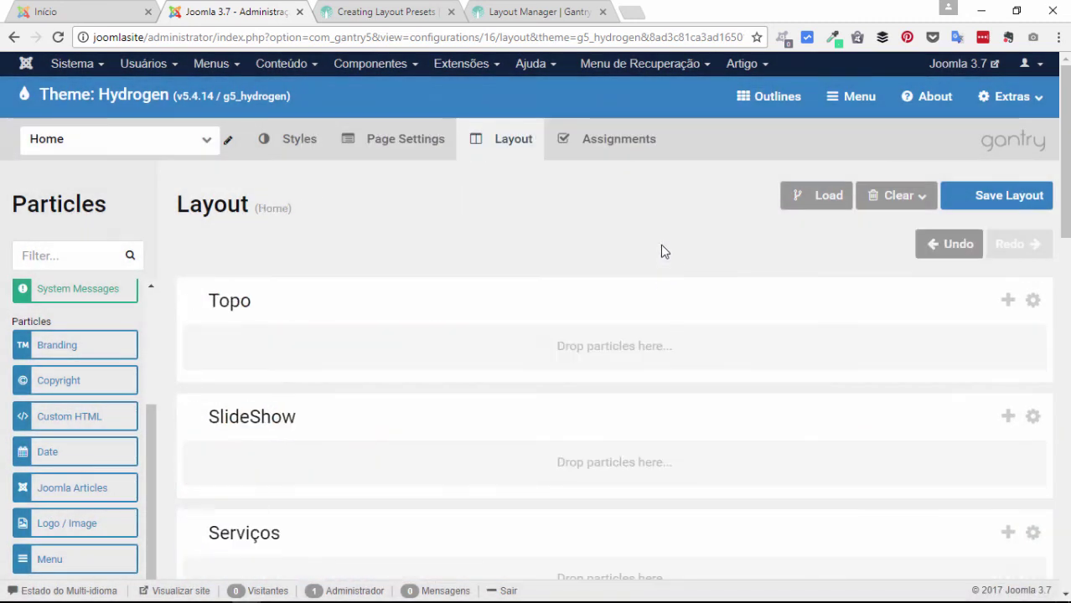
# - Switch to home.yaml in PhpStorm and check the position-slider entry under /slider/ in the layout block
pyautogui.click(816, 201)
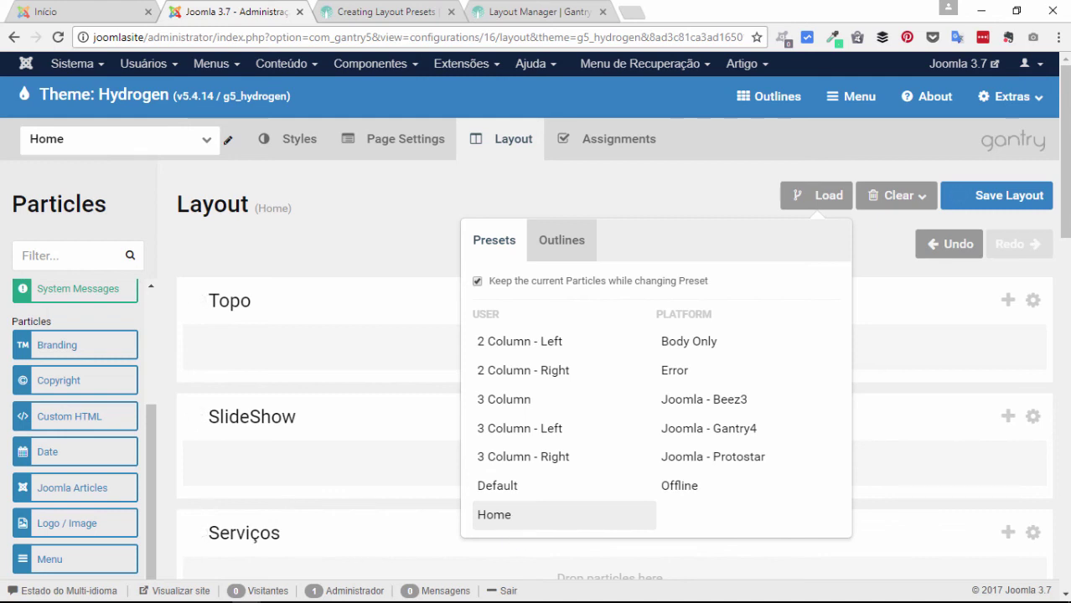
pyautogui.moveTo(362, 590)
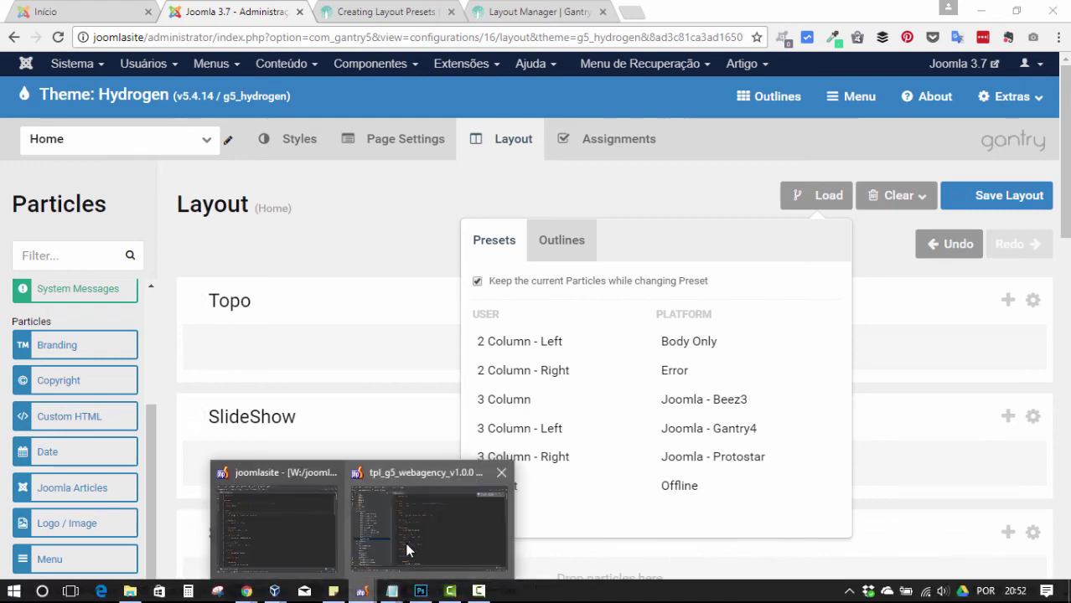
pyautogui.click(408, 551)
pyautogui.hotkey('shift', 'End')
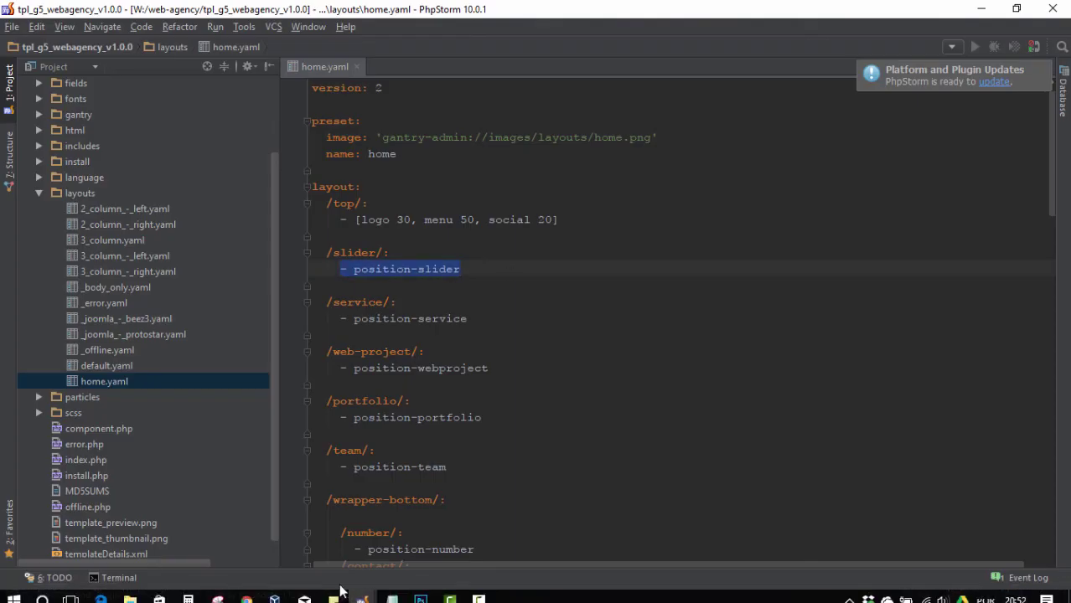
pyautogui.click(410, 530)
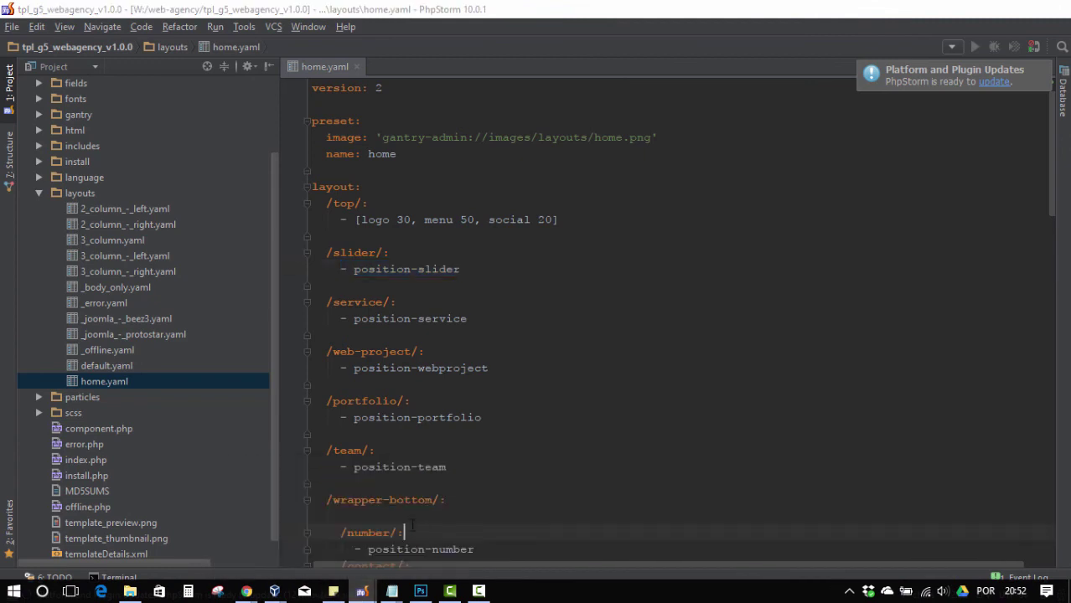
# - Switch back to Chrome, reload the Home preset without keeping the current particles, and save the layout
pyautogui.moveTo(362, 590)
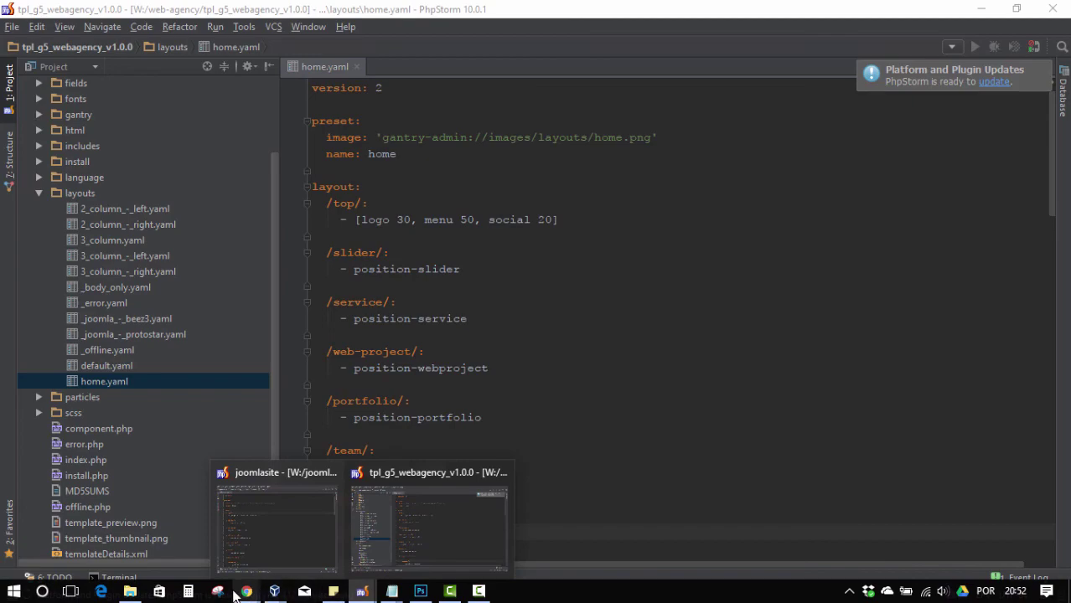
pyautogui.click(328, 532)
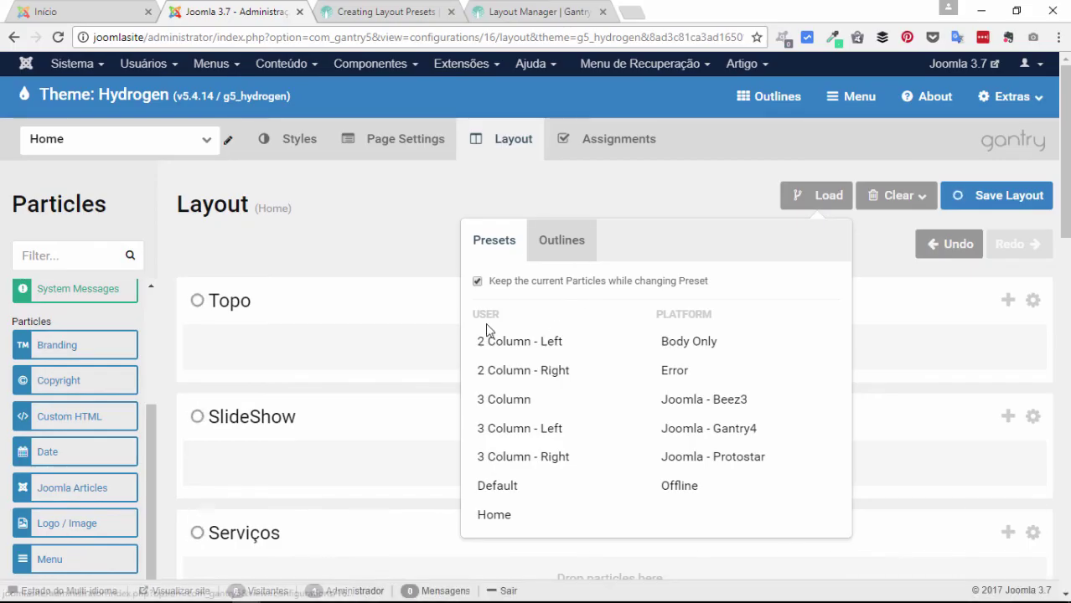
pyautogui.click(493, 281)
pyautogui.click(494, 516)
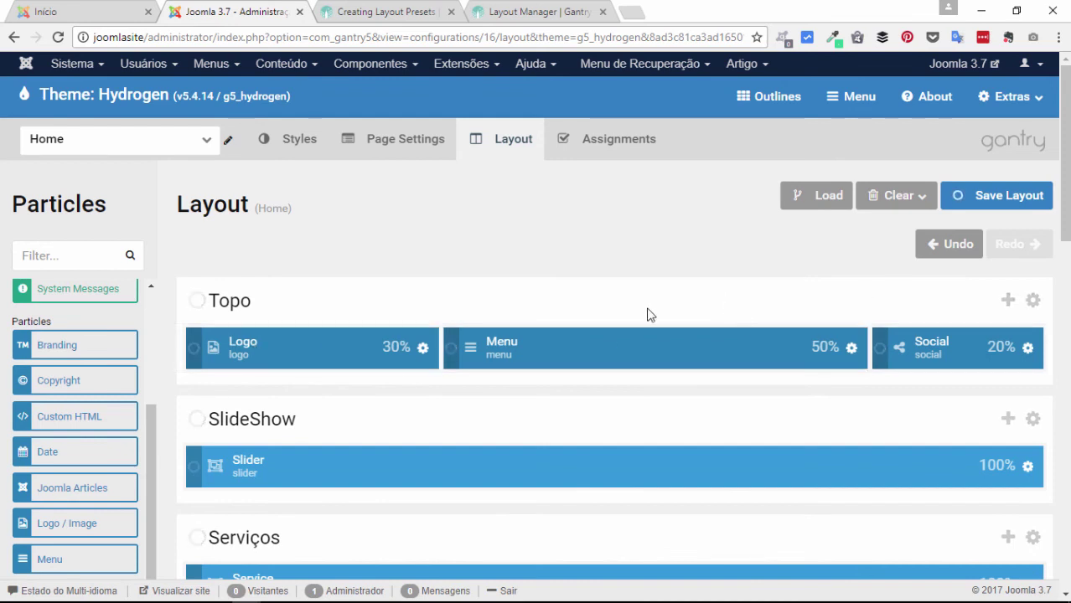
pyautogui.click(1003, 198)
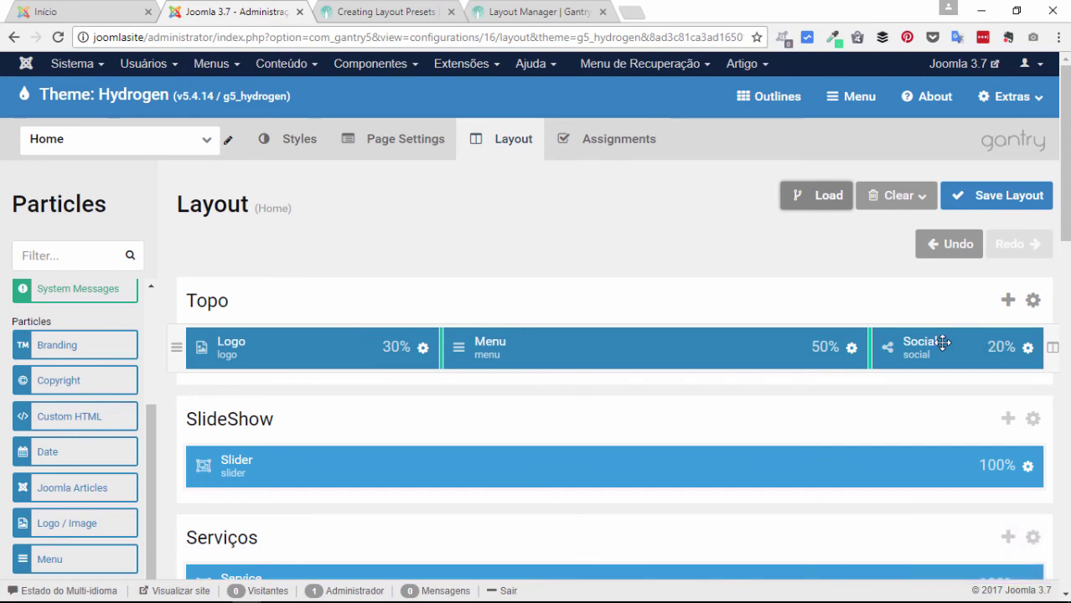
# - Review the loaded layout's sections and their positions and particles, from Topo down to the Offcanvas Section
pyautogui.scroll(-1, 220, 186)
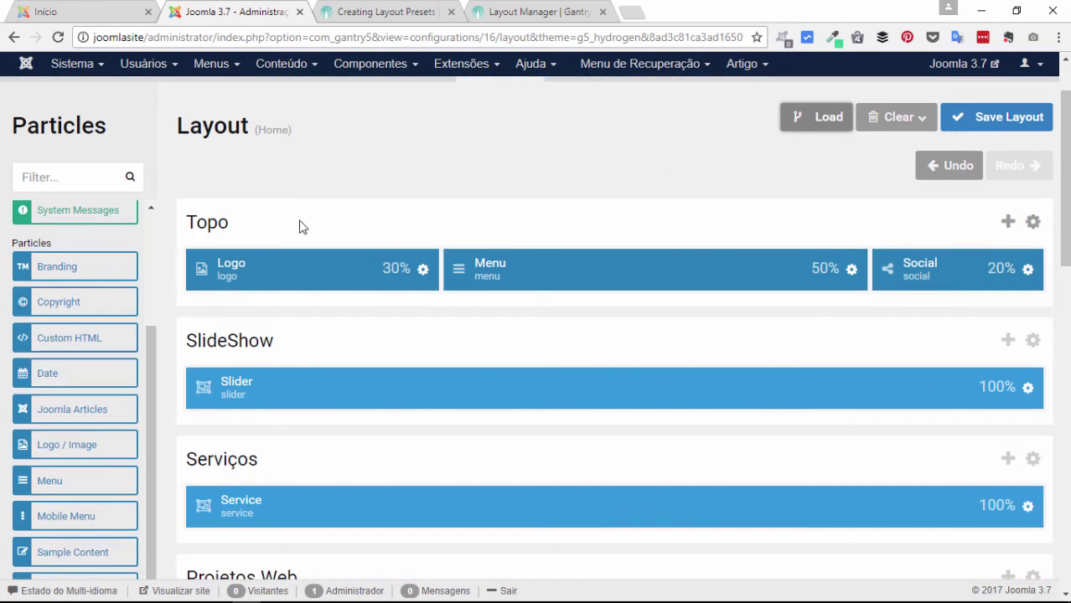
pyautogui.scroll(-2, 301, 226)
pyautogui.moveTo(274, 238)
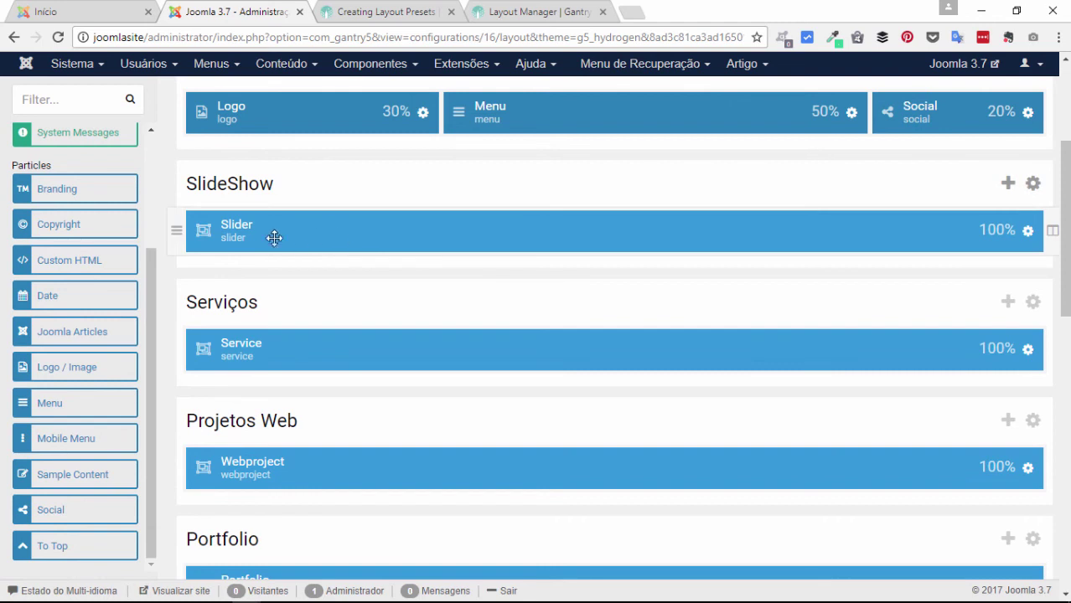
pyautogui.scroll(-1, 389, 249)
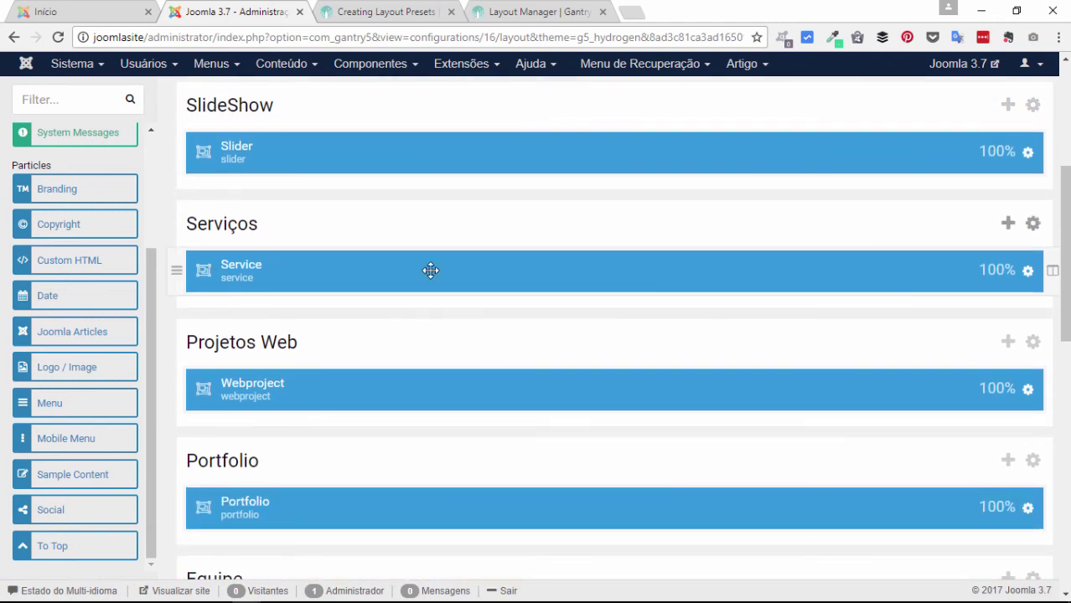
pyautogui.scroll(-2, 430, 270)
pyautogui.scroll(-3, 268, 252)
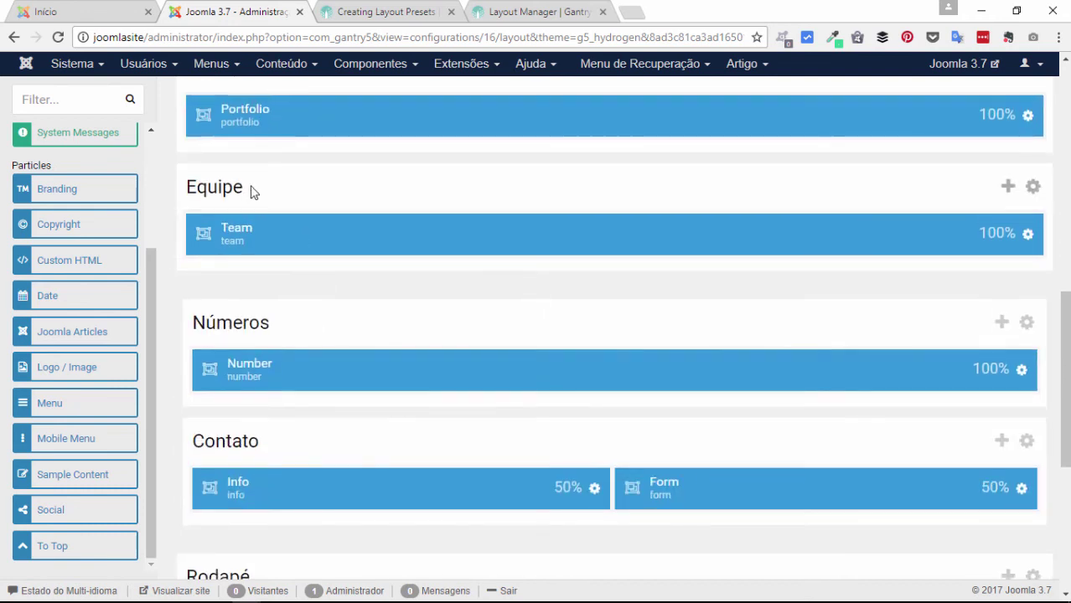
pyautogui.scroll(-2, 621, 274)
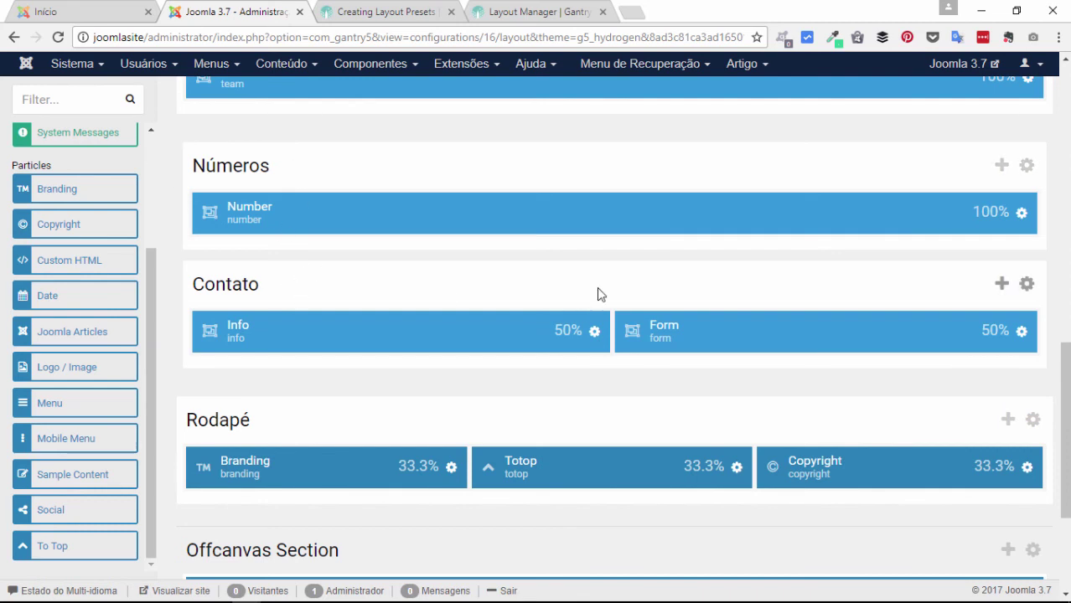
pyautogui.scroll(-1, 488, 217)
pyautogui.scroll(-1, 487, 222)
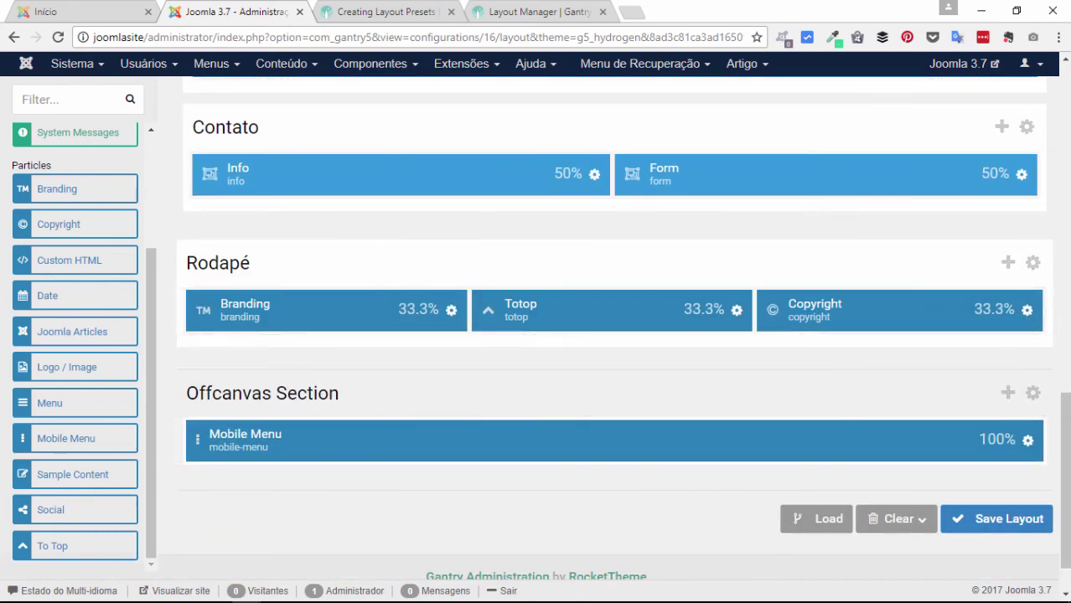
pyautogui.scroll(3, 621, 403)
pyautogui.scroll(1, 621, 403)
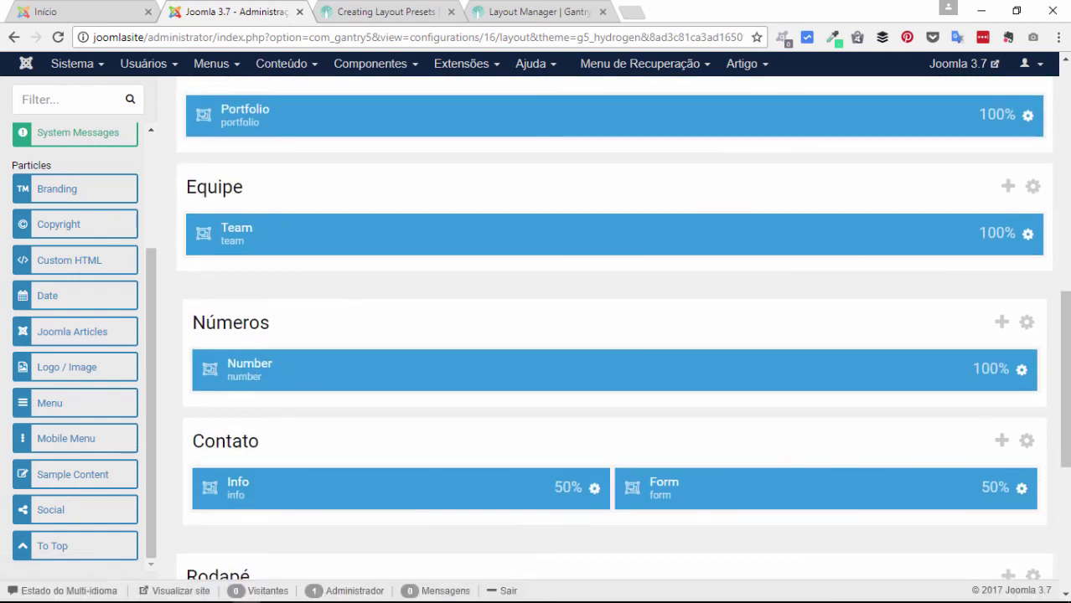
# - Switch to home.yaml in PhpStorm and add an empty /teste/: section below the position-slider entry in the layout block
pyautogui.hotkey('alt', 'Tab')
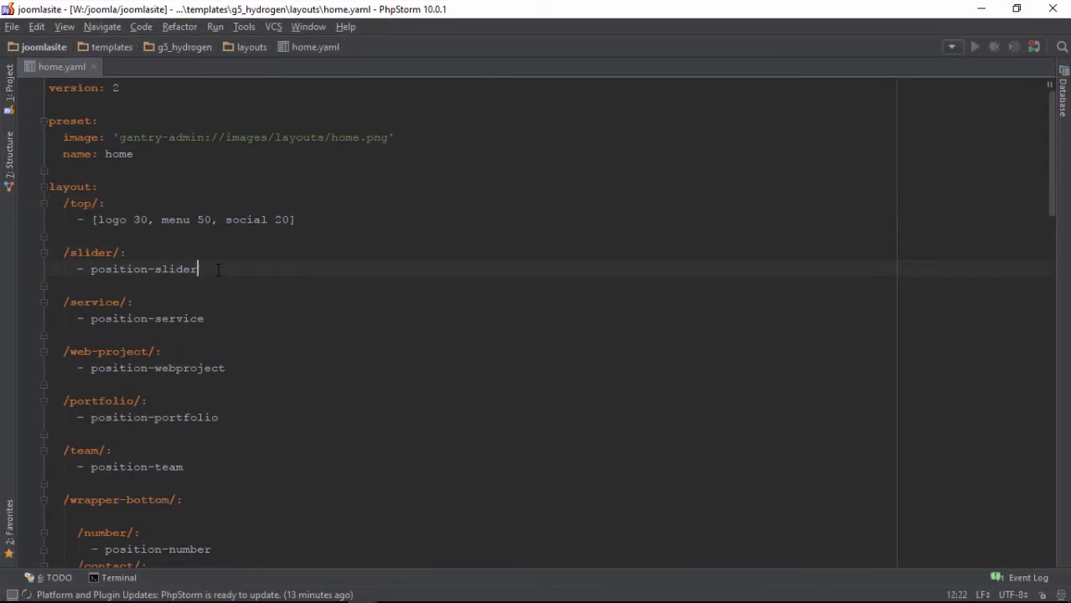
pyautogui.press('Return')
pyautogui.press('Return')
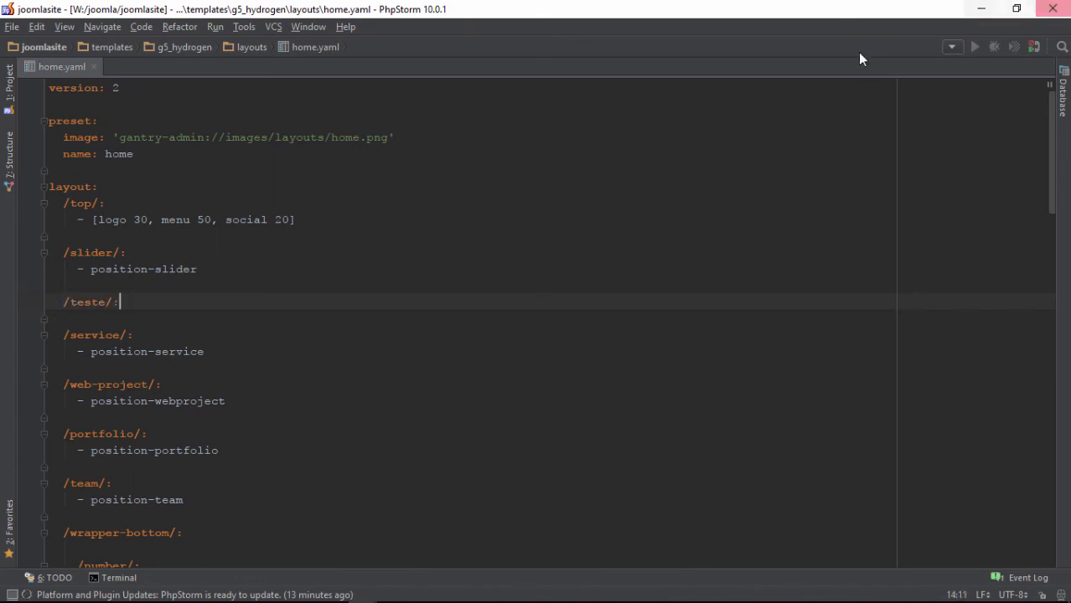
# - Return to Chrome, load the Home preset into the Home outline without keeping the current particles, and save the layout
pyautogui.click(980, 9)
pyautogui.scroll(10, 883, 163)
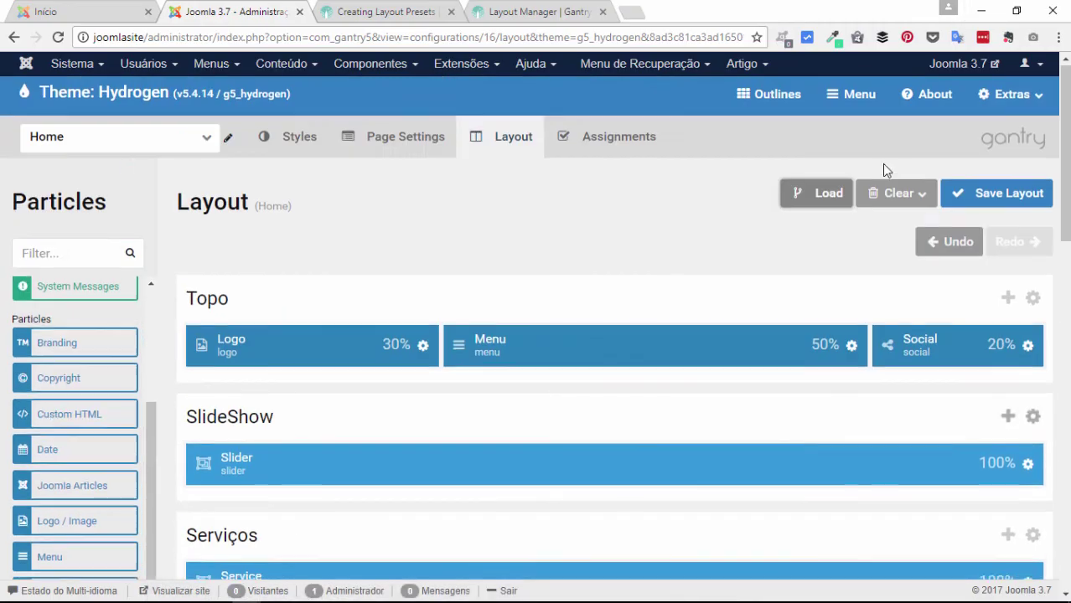
pyautogui.click(815, 198)
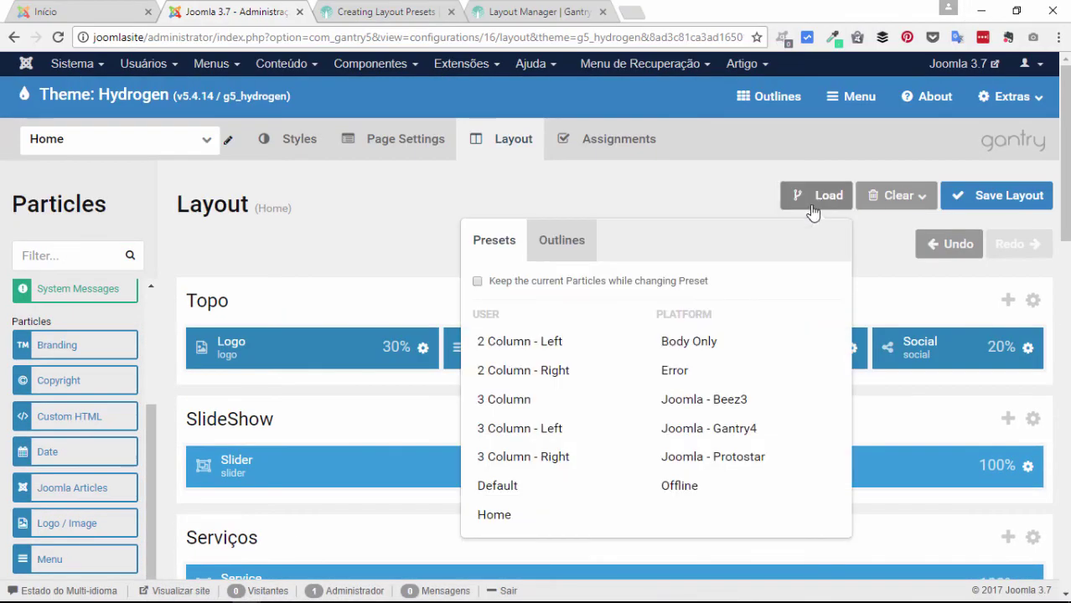
pyautogui.click(503, 517)
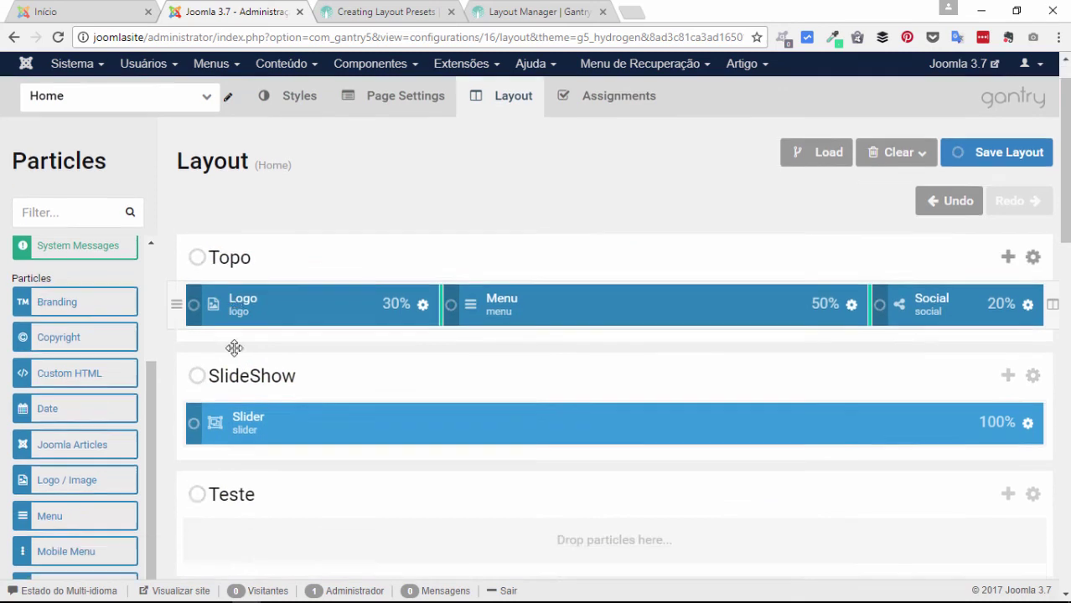
pyautogui.scroll(-3, 232, 347)
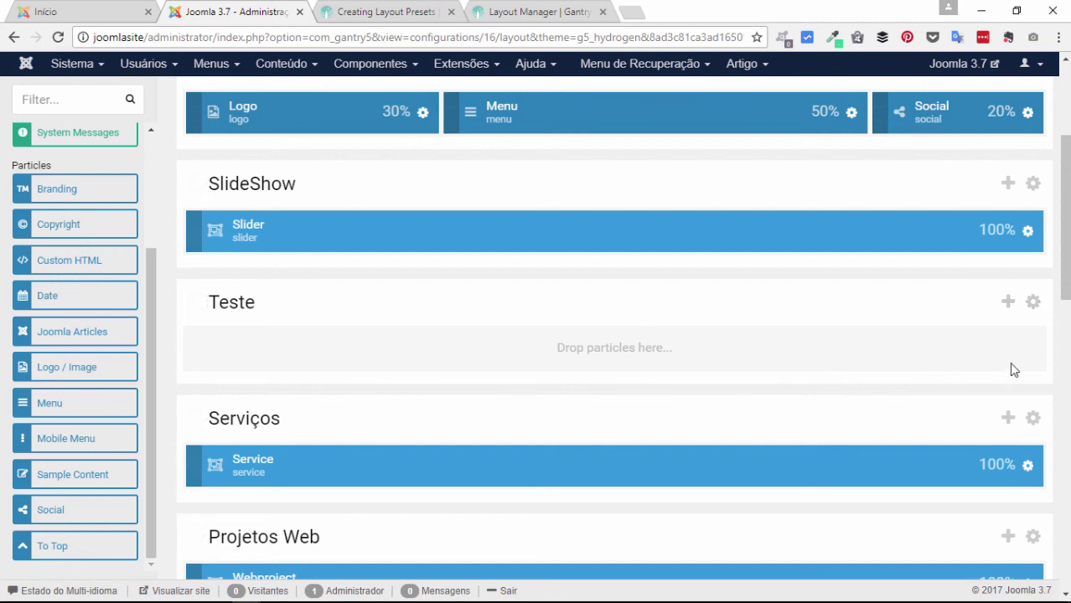
pyautogui.scroll(3, 1011, 368)
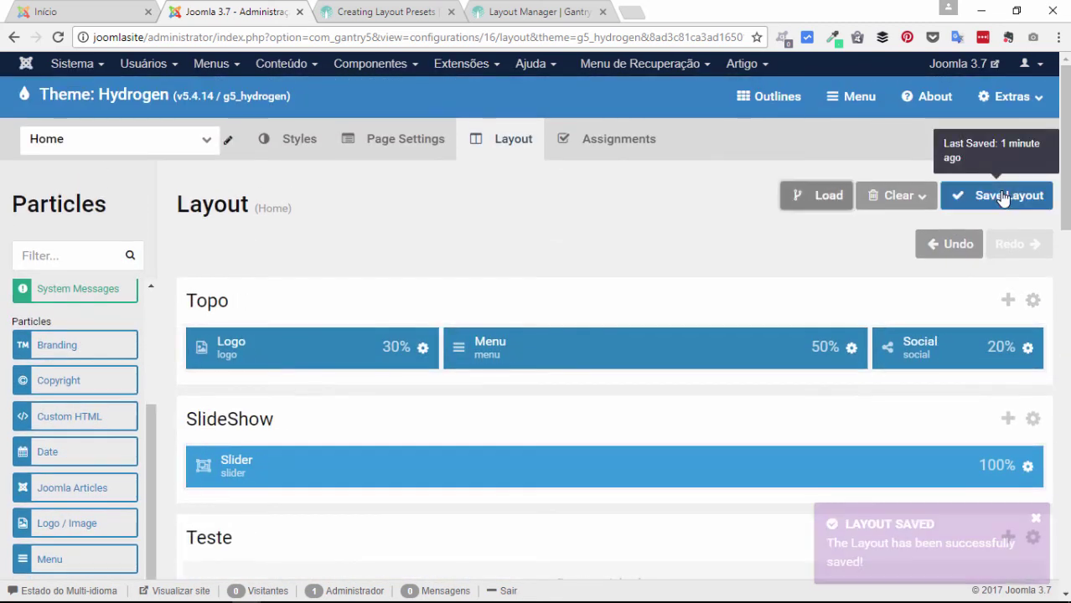
# - Review the layout's sections from Topo down to Equipe and glance at home.yaml in the tpl_g5_webagency_v1.0.0 PhpStorm project
pyautogui.scroll(-2, 441, 325)
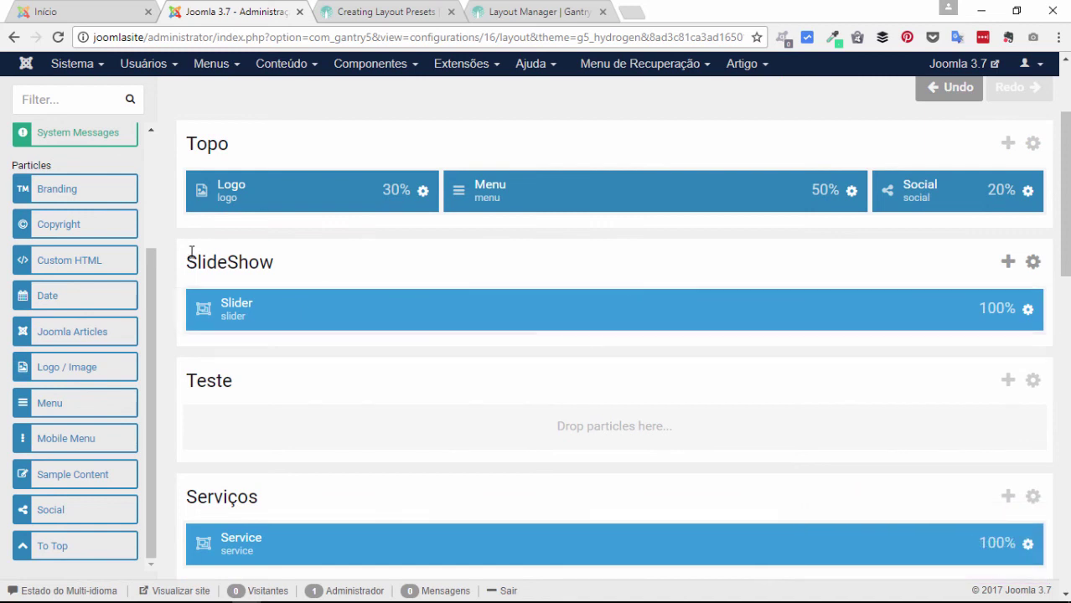
pyautogui.scroll(-2, 251, 378)
pyautogui.scroll(-2, 251, 379)
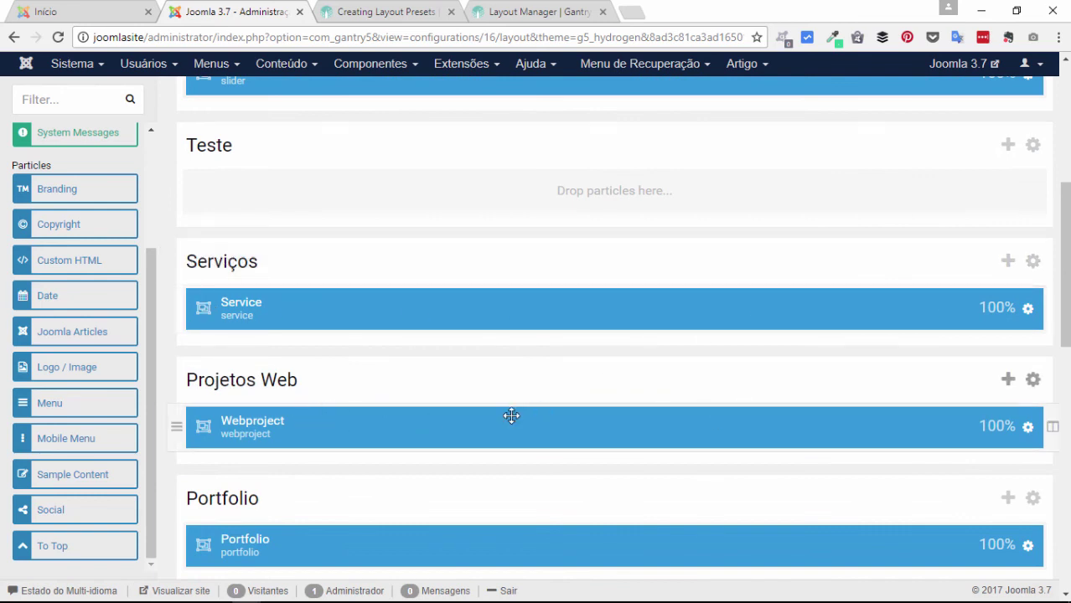
pyautogui.scroll(-3, 439, 530)
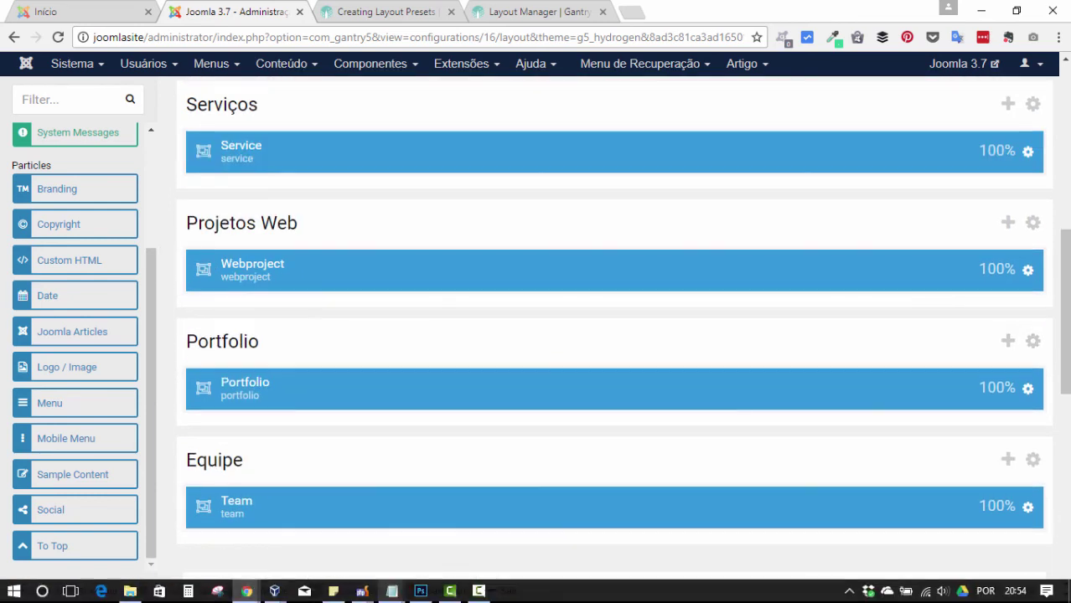
pyautogui.moveTo(361, 591)
pyautogui.click(425, 518)
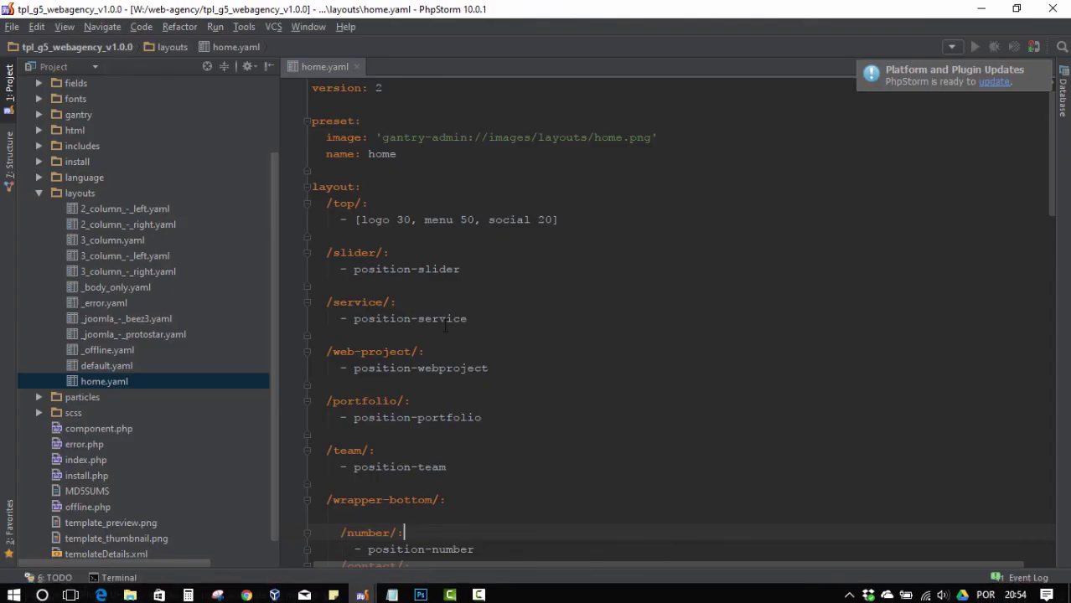
pyautogui.click(1002, 6)
pyautogui.scroll(6, 776, 226)
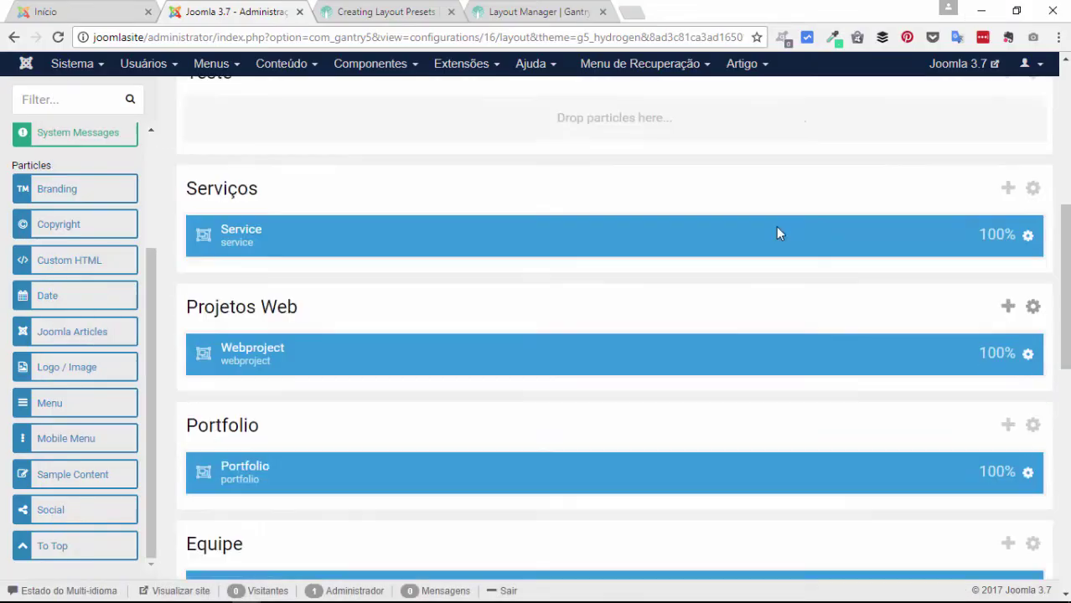
# - Open the Search module from the site modules, choose the Service [service] position, and close it without saving
pyautogui.click(464, 66)
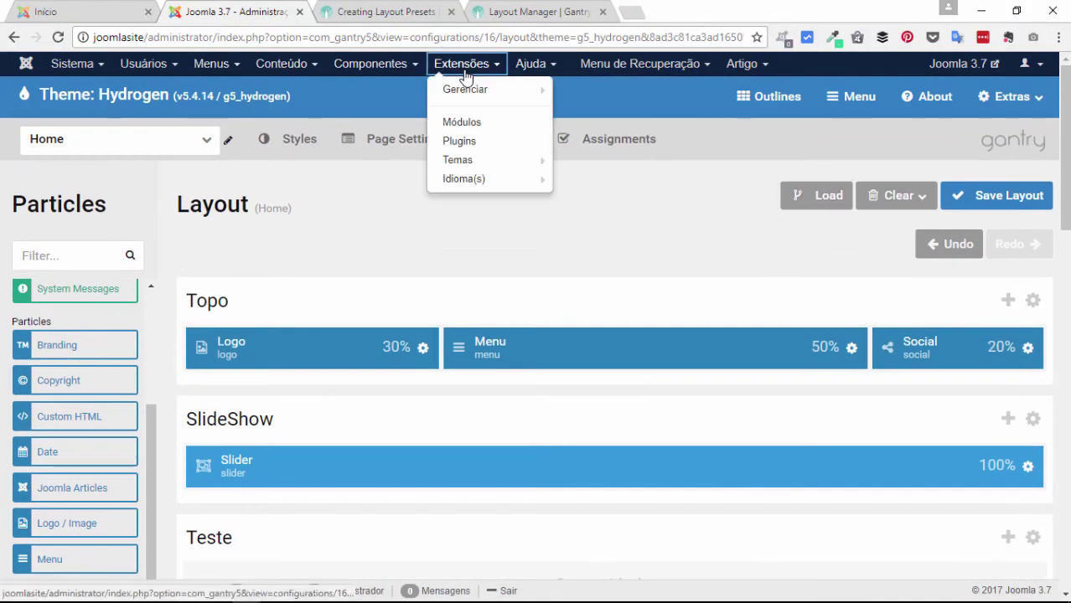
pyautogui.click(461, 128)
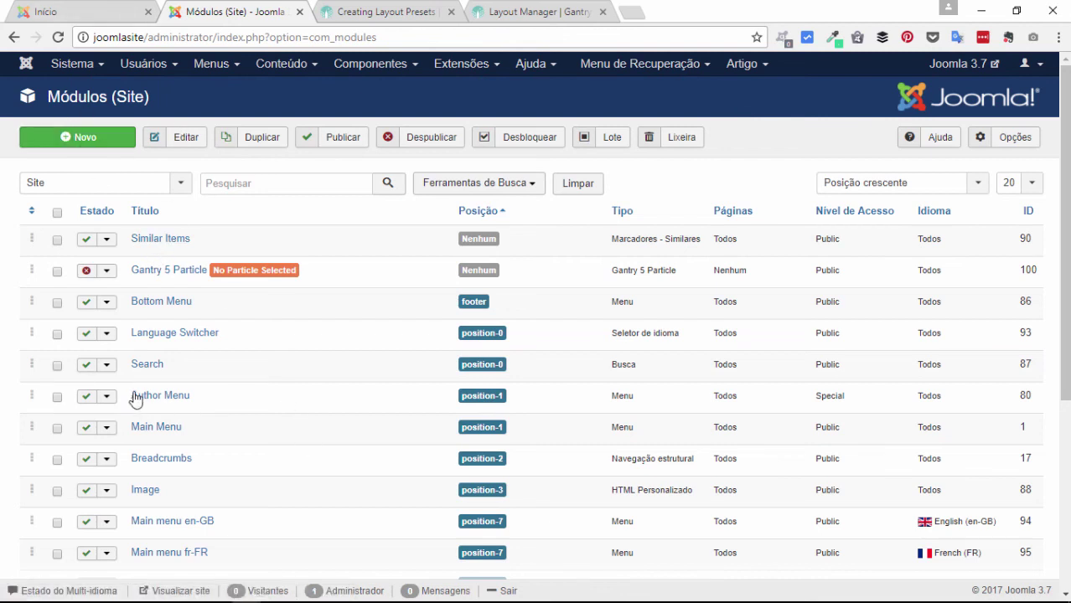
pyautogui.click(146, 367)
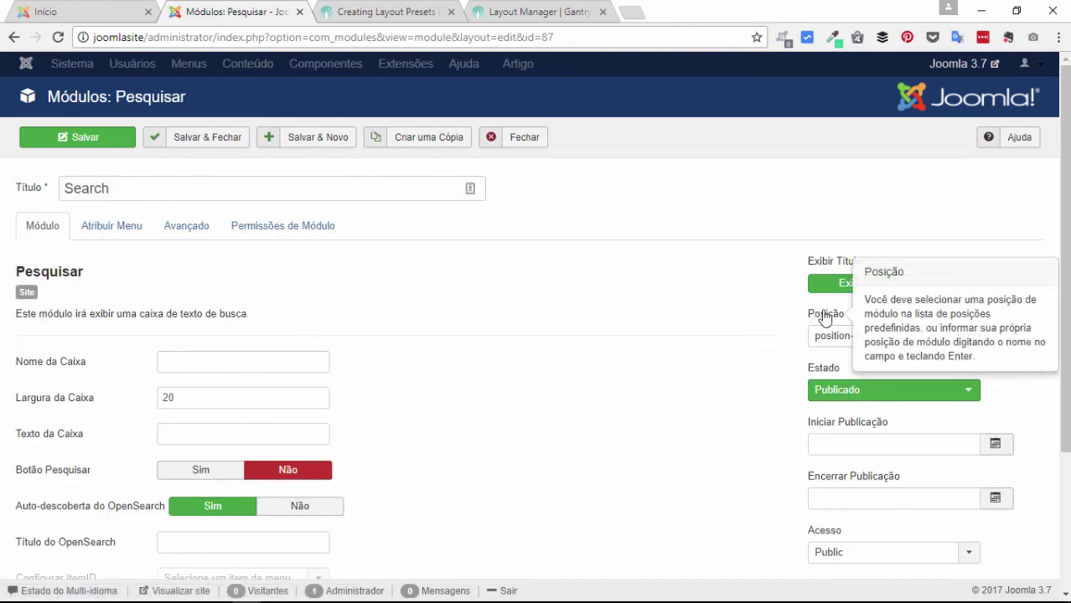
pyautogui.click(970, 338)
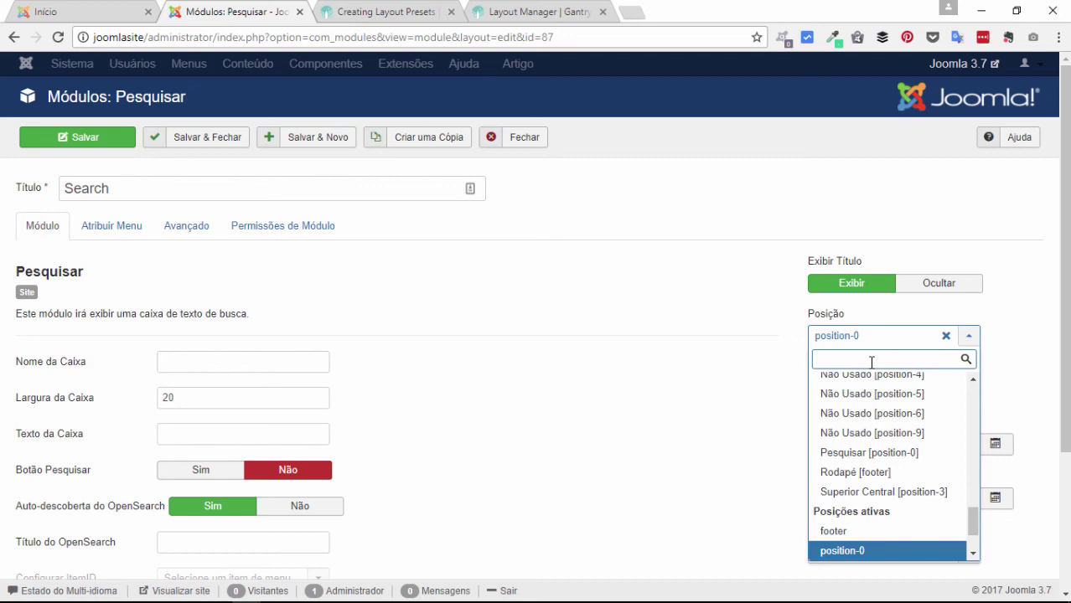
pyautogui.write('er')
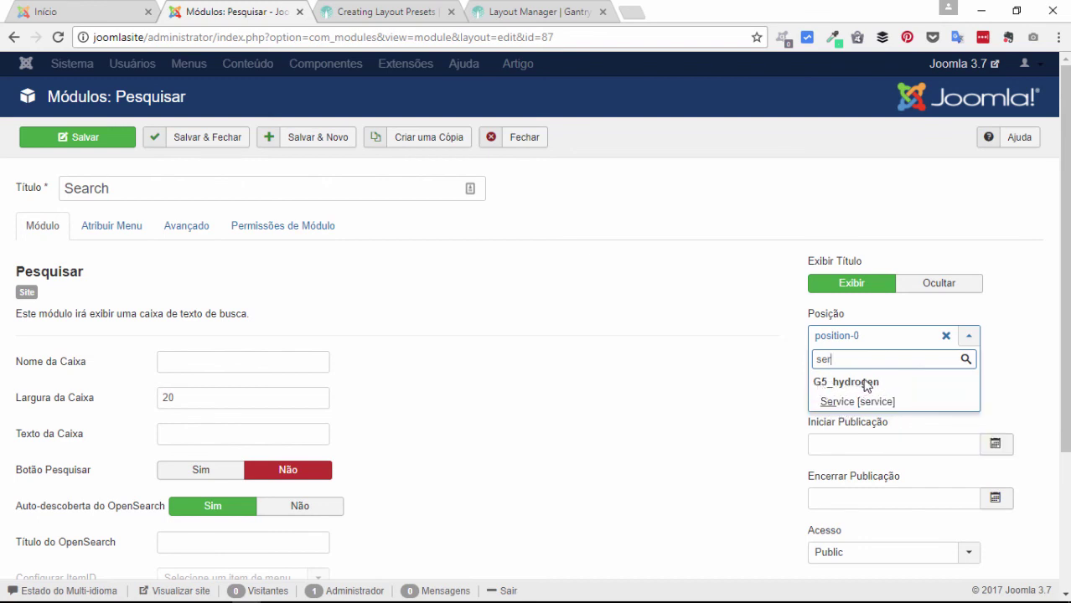
pyautogui.click(877, 405)
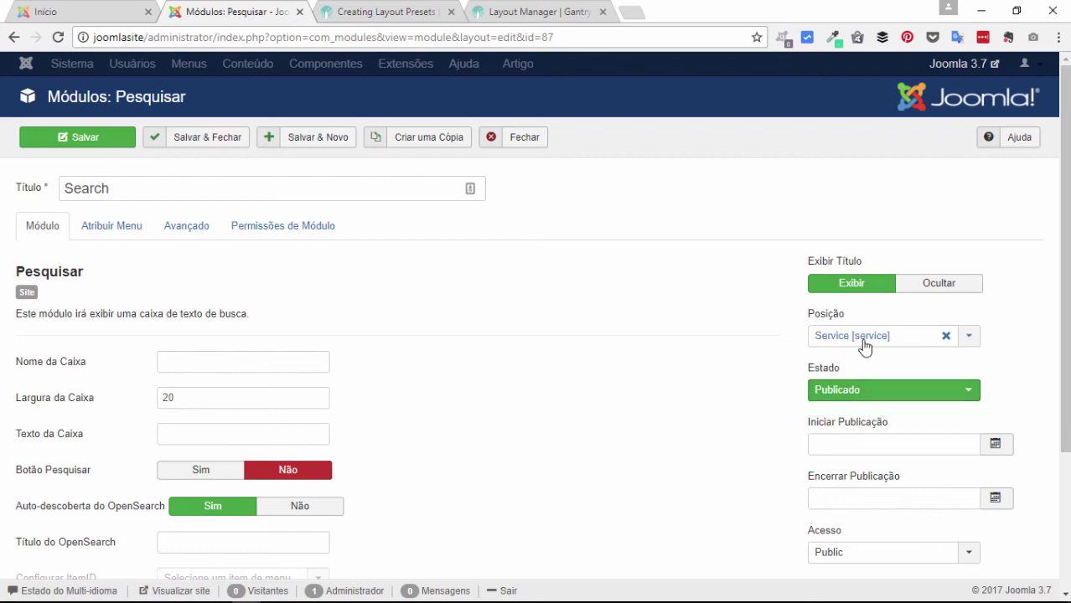
pyautogui.click(541, 136)
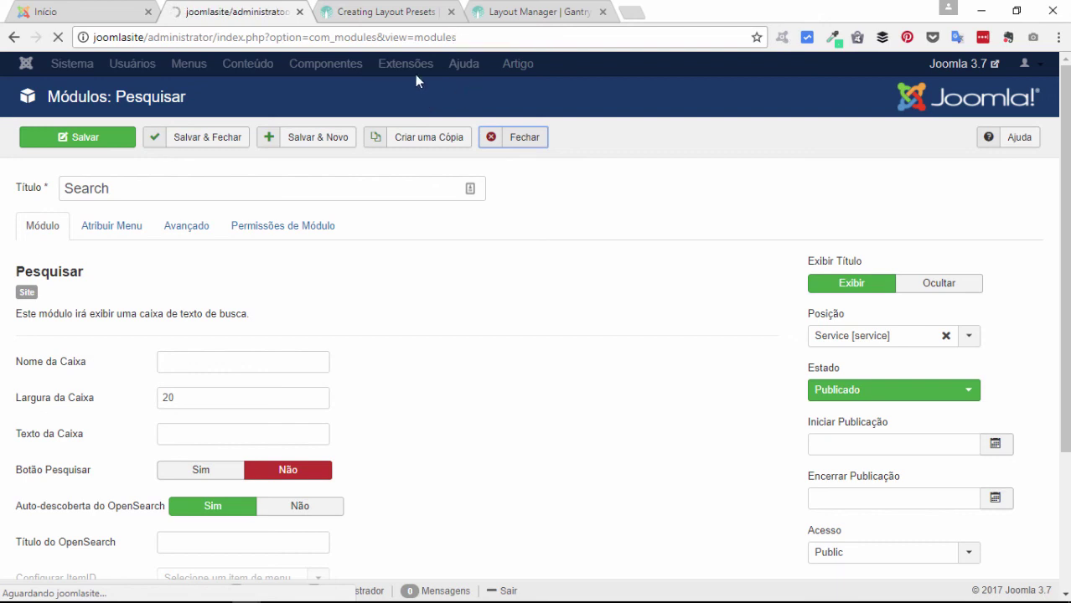
# - Open the Gantry 5 administration of the Hydrogen theme and show the Base Outline's layout
pyautogui.click(476, 72)
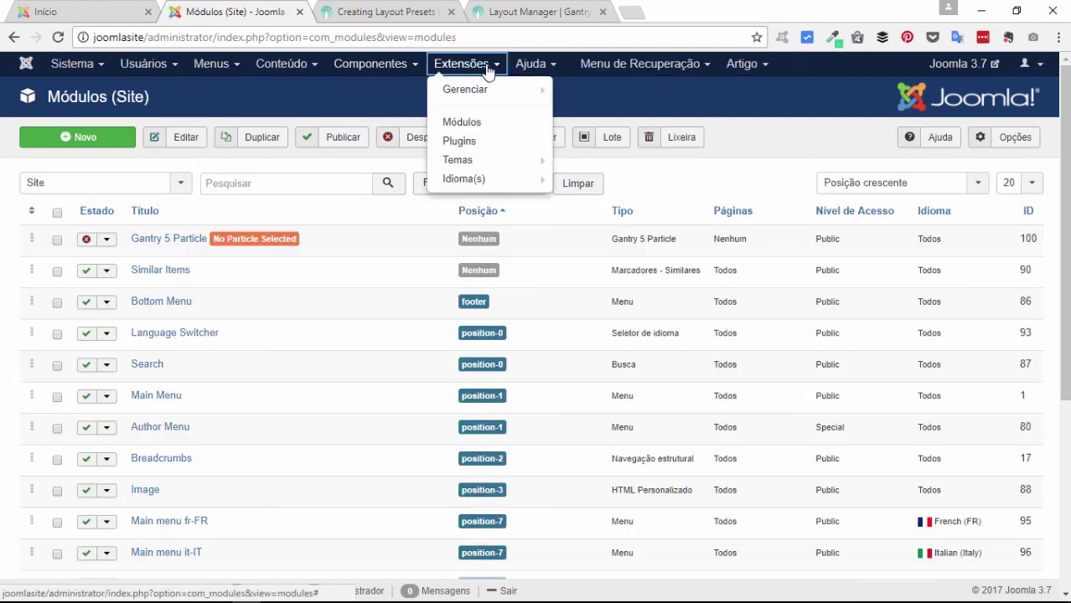
pyautogui.click(377, 66)
pyautogui.click(378, 202)
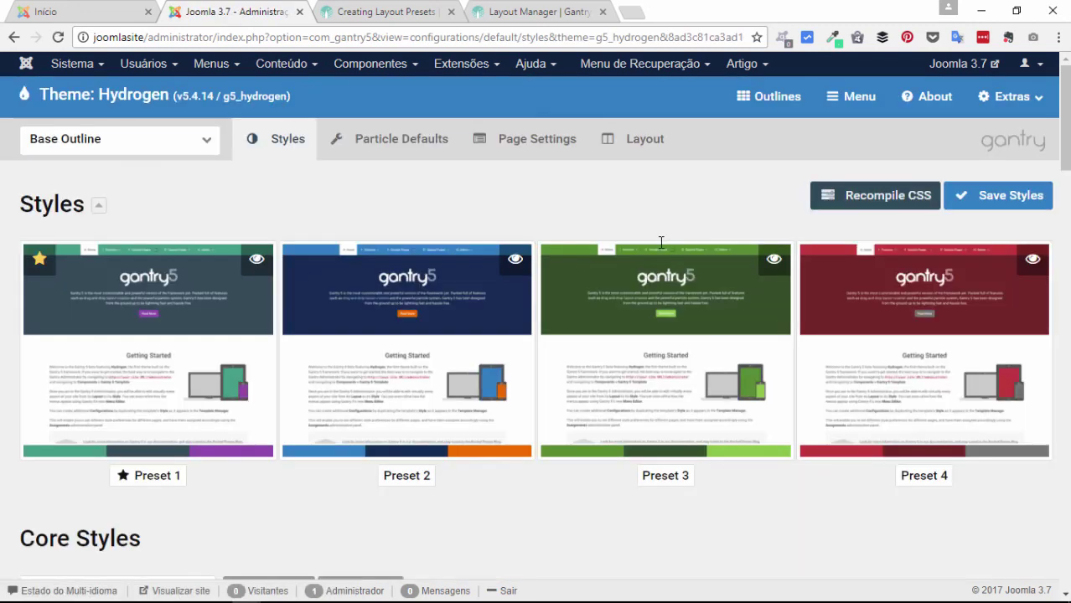
pyautogui.click(633, 139)
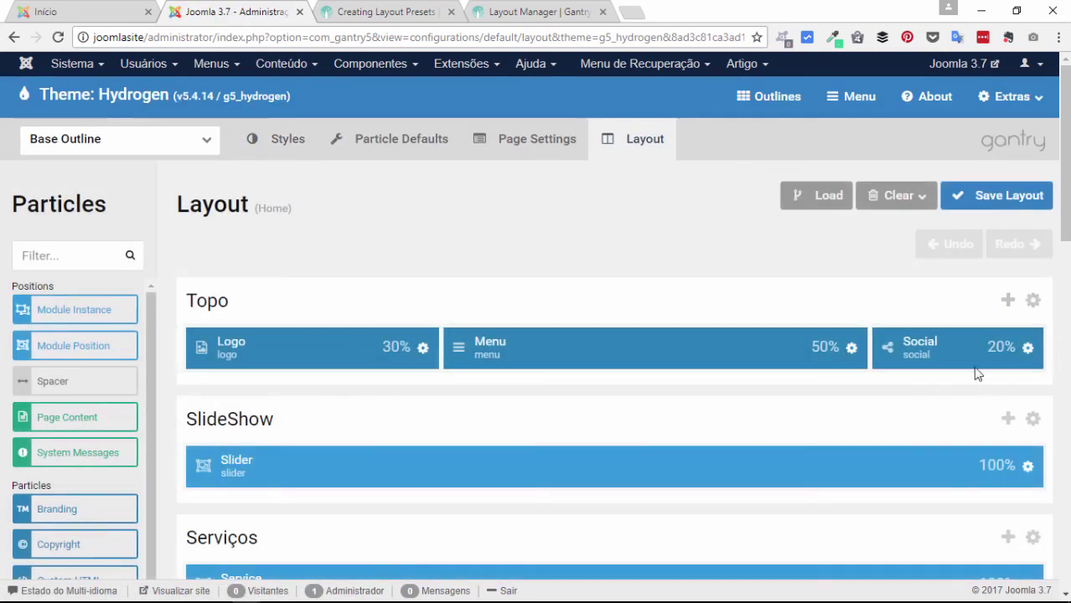
# - Examine the Base Outline's layout sections and their module positions and particles, from Topo down to the Offcanvas Section
pyautogui.scroll(-2, 963, 359)
pyautogui.scroll(-3, 939, 280)
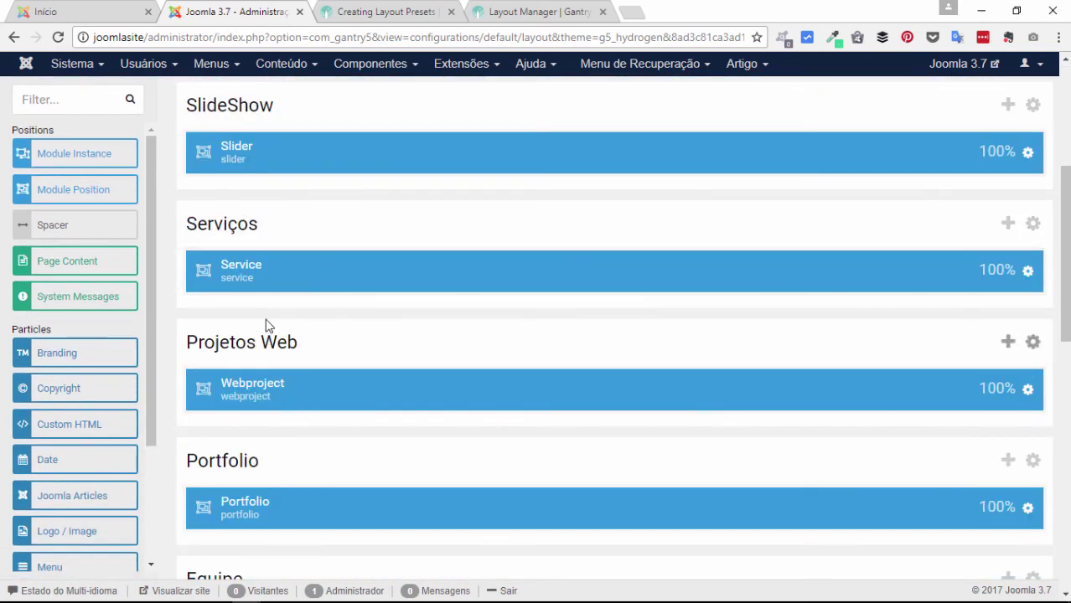
pyautogui.scroll(3, 662, 242)
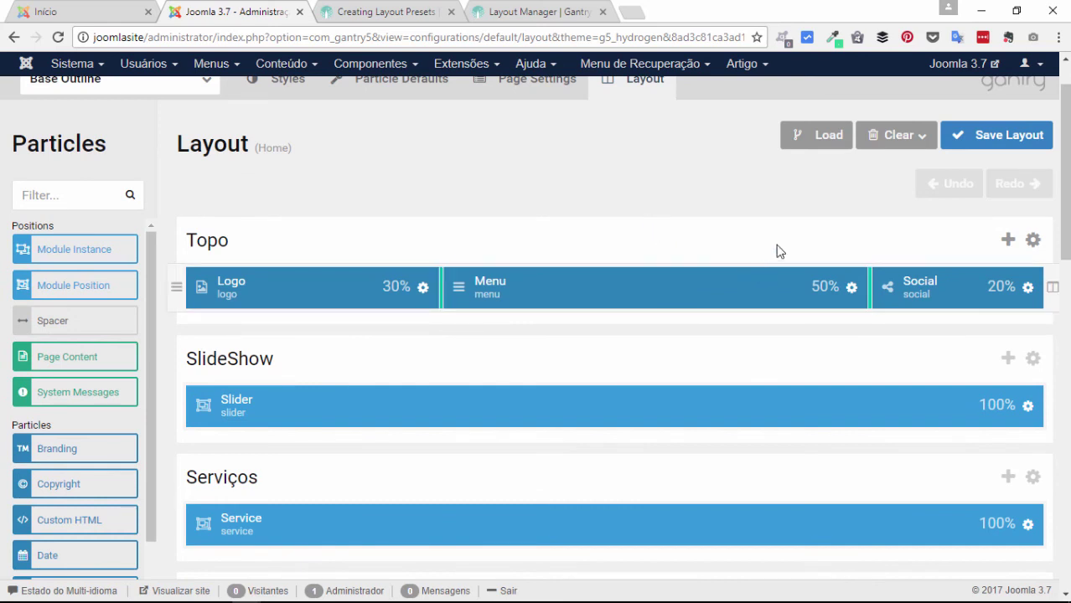
pyautogui.scroll(-3, 712, 256)
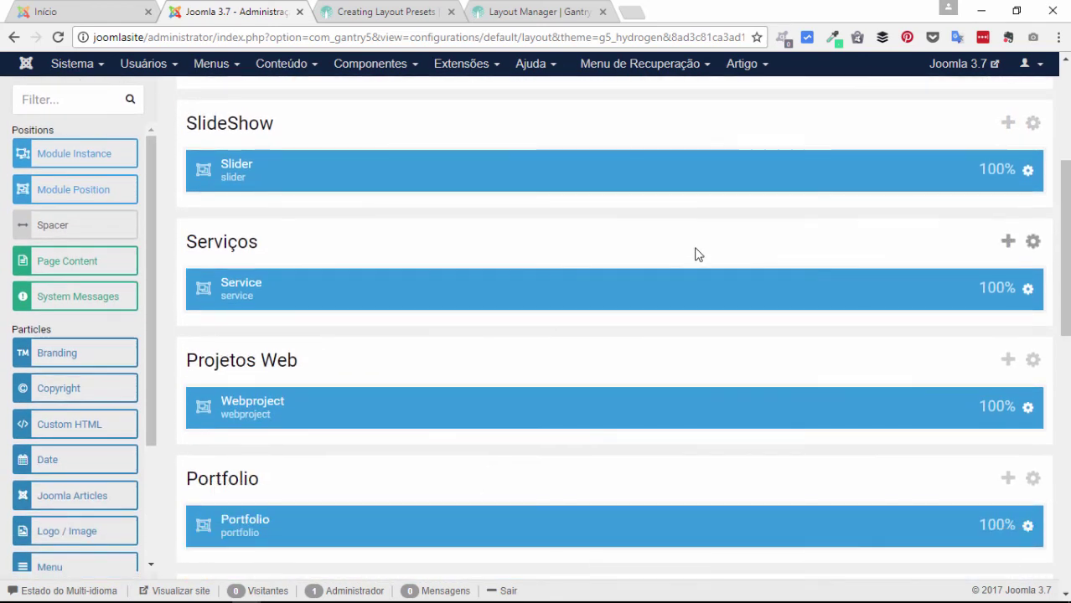
pyautogui.scroll(3, 557, 297)
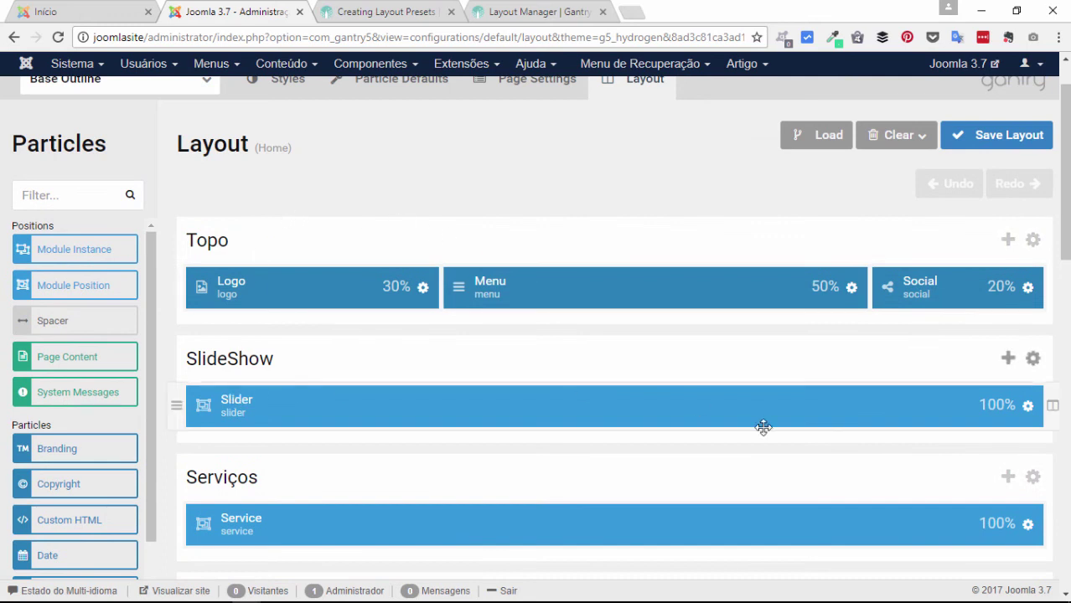
pyautogui.scroll(-3, 236, 300)
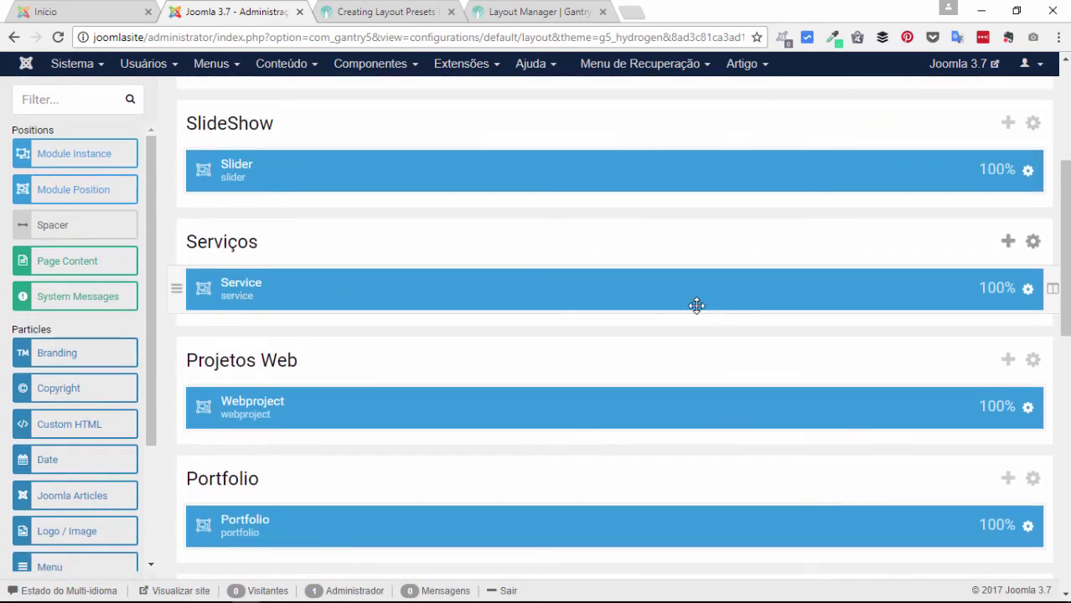
pyautogui.scroll(2, 530, 311)
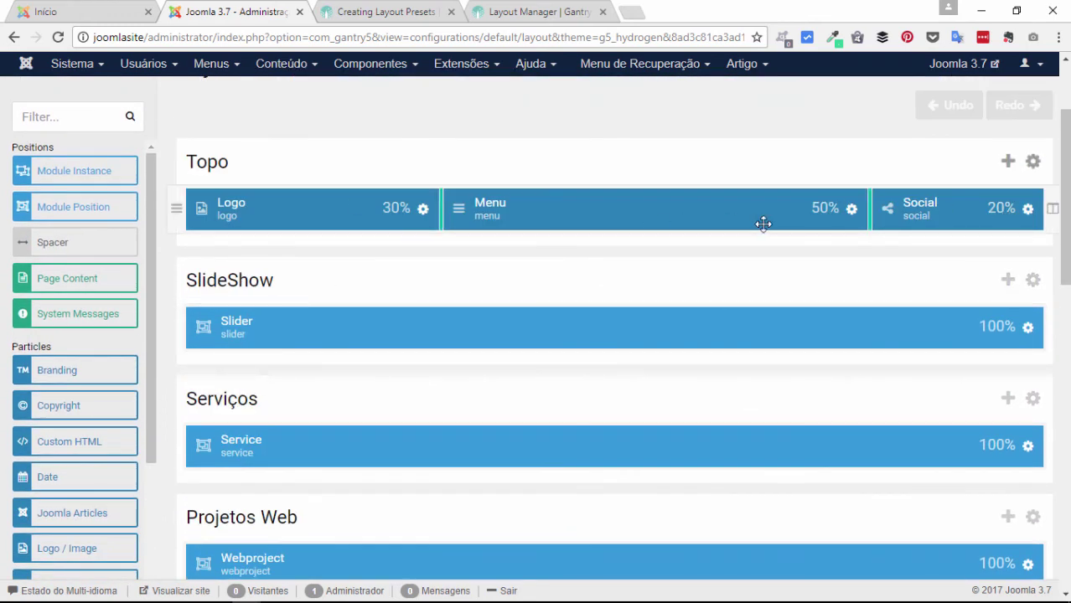
pyautogui.scroll(-1, 654, 402)
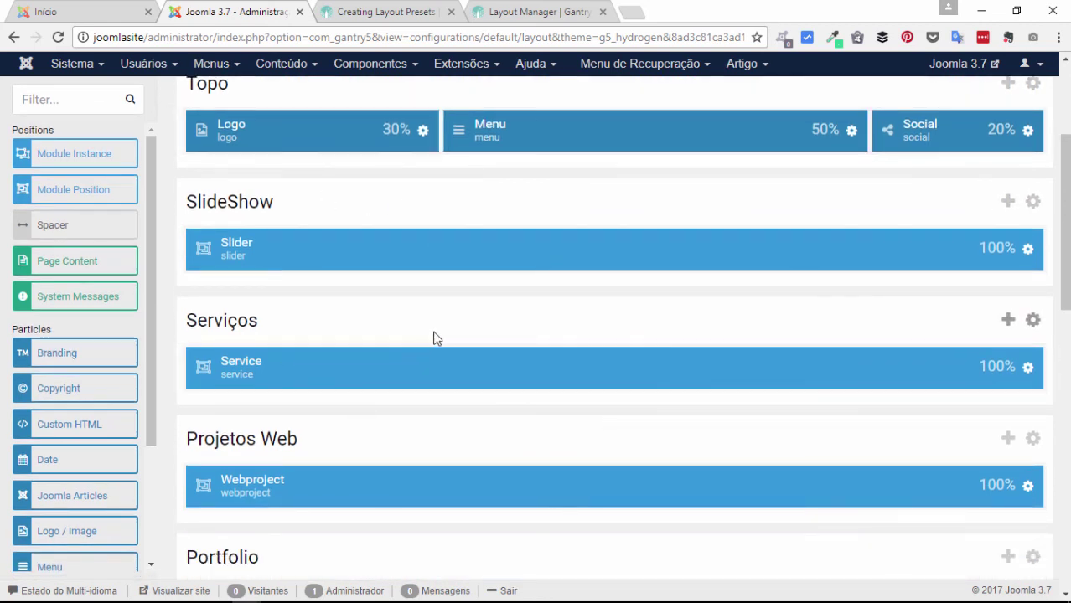
pyautogui.scroll(-10, 435, 338)
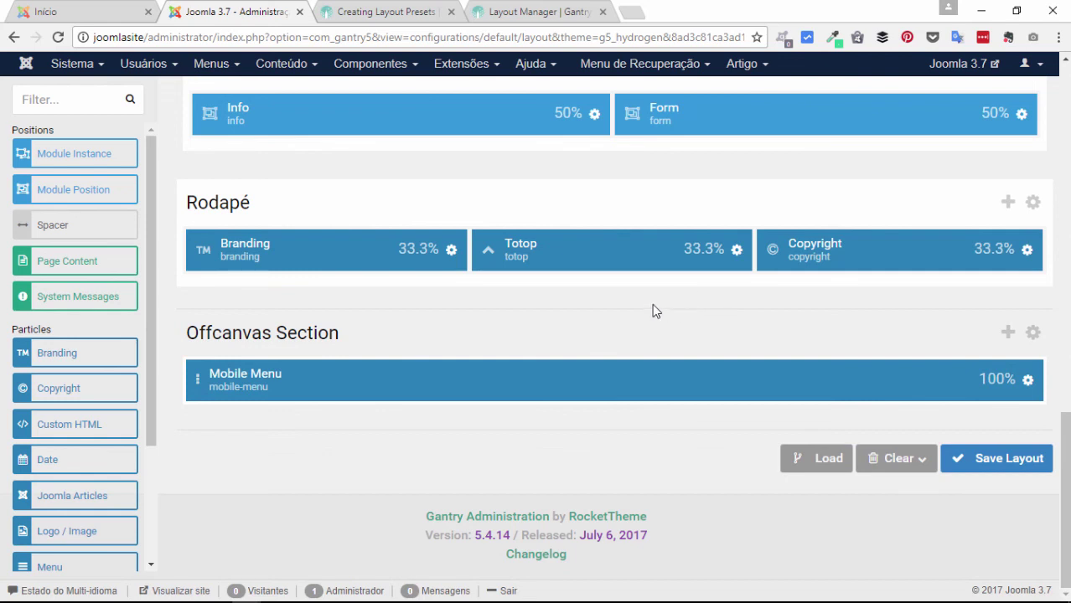
pyautogui.scroll(10, 652, 303)
pyautogui.scroll(-1, 670, 314)
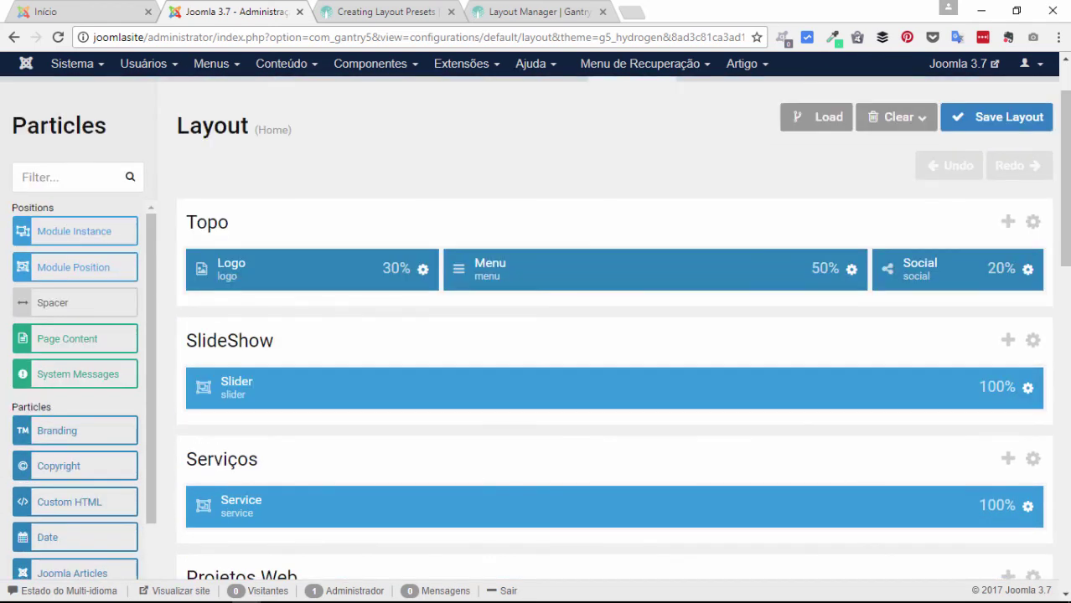